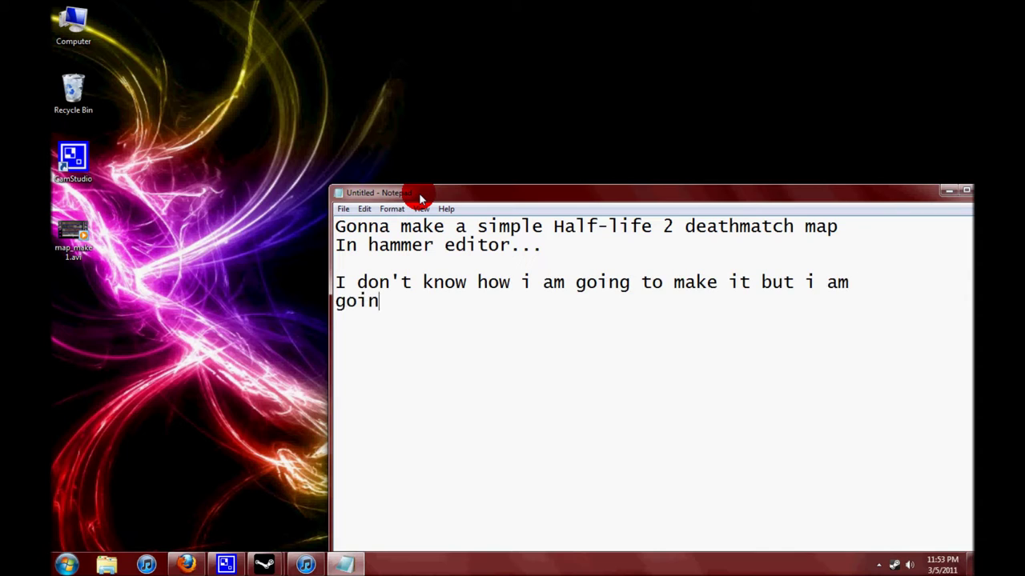
Finish the introductory note with "working on it...." and "yeahh.... just watch lolzzz", and discard it without saving
type("rking on it....")
key("Return")
key("Return")
type("yeahh.... just wat")
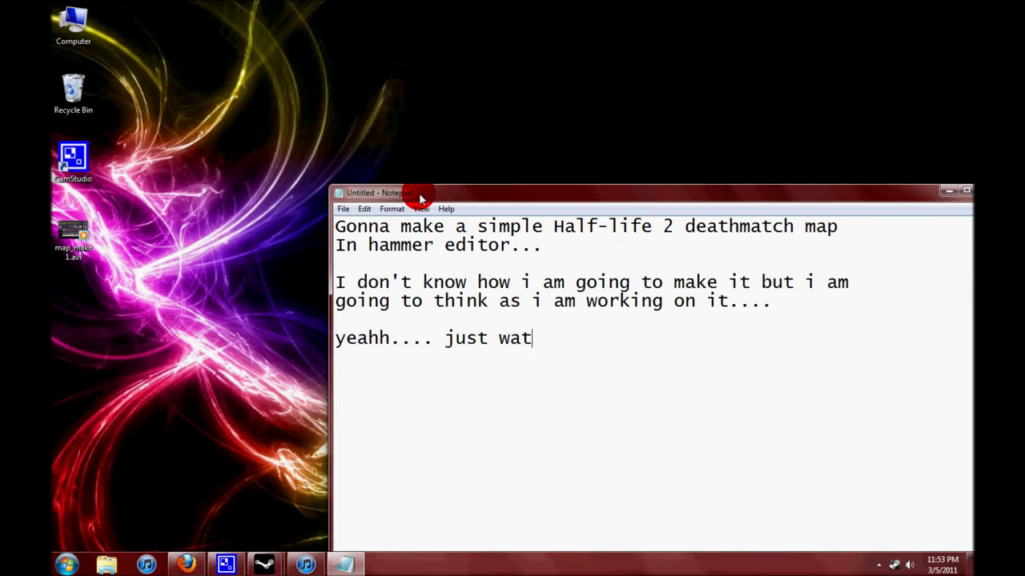
type("ch lolzzz..........................................................................................................................................")
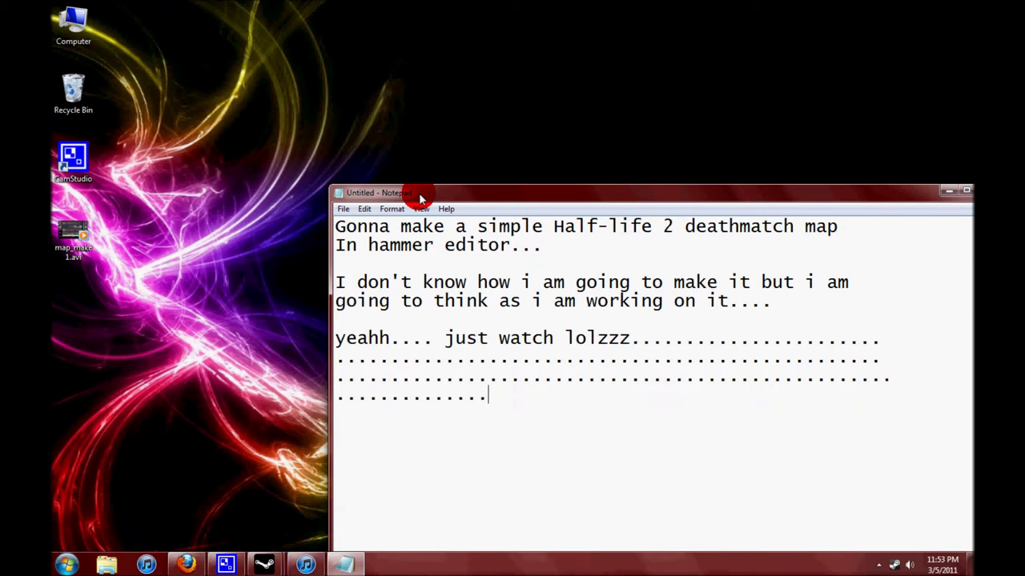
key("alt+F4")
key("n")
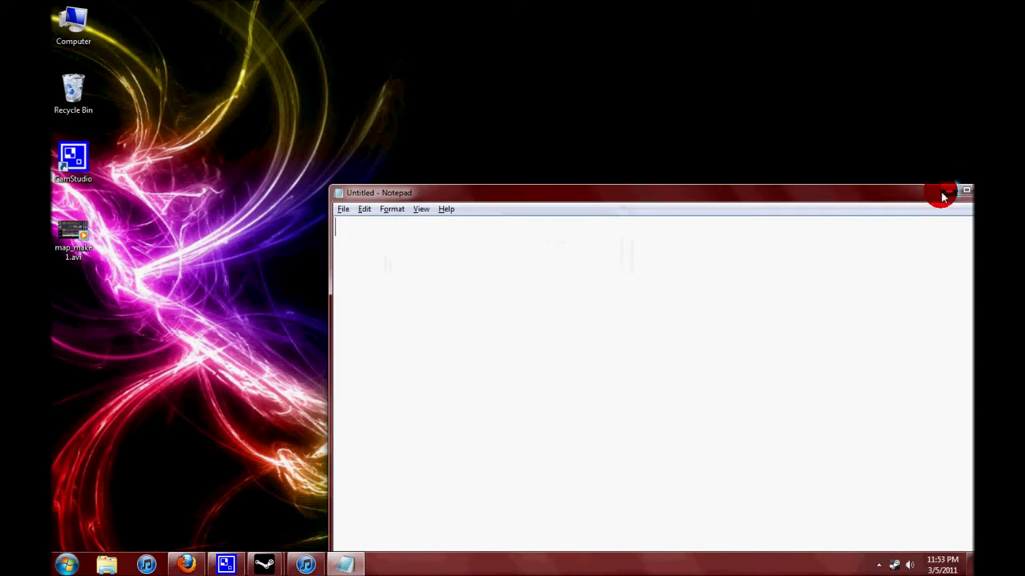
Open the Hammer World Editor and create a new map
right_click(894, 565)
left_click(836, 415)
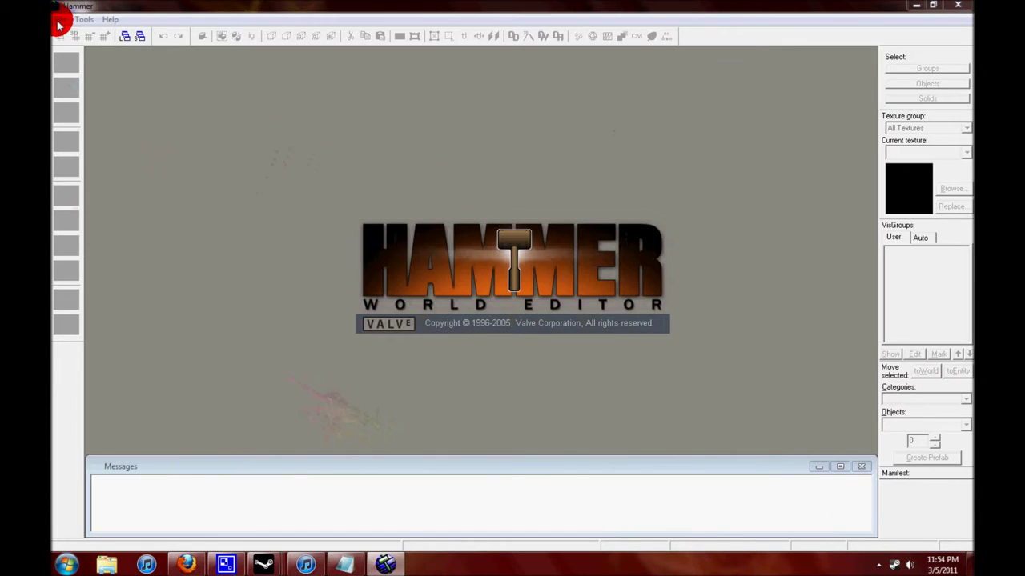
left_click(59, 20)
left_click(69, 99)
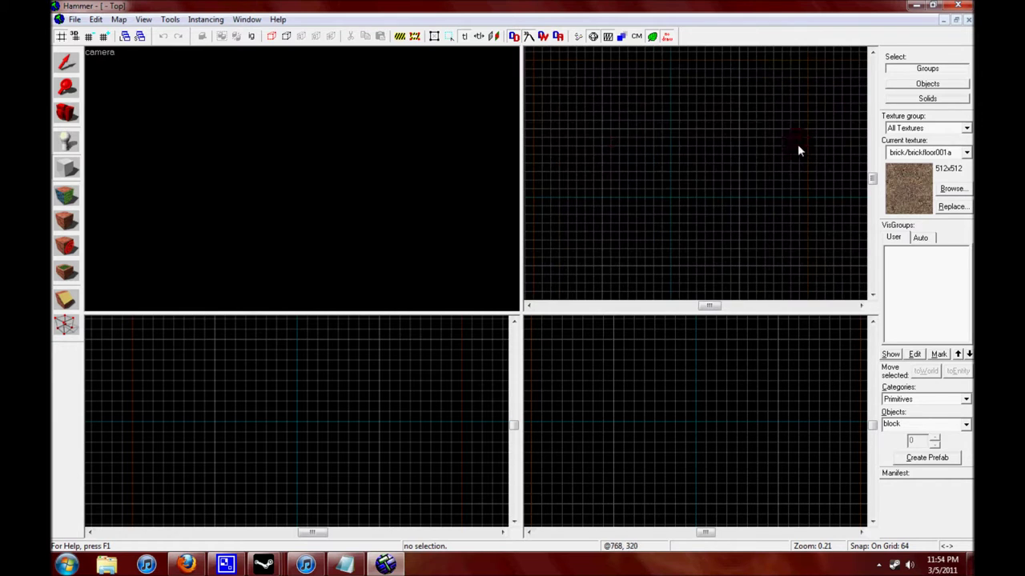
Create a block about 1024 by 1024 units in plan and hollow it into a room with 32-unit-thick walls
left_click_drag(601, 130, 741, 268)
left_click_drag(481, 263, 258, 75)
key("Return")
left_click(171, 19)
left_click(192, 48)
key("Return")
Pick the dark grey dev/dev_measuregeneric01b texture for the room's floor face
left_click_drag(416, 212, 296, 178)
key("shift+a")
left_click(155, 201)
left_click(478, 330)
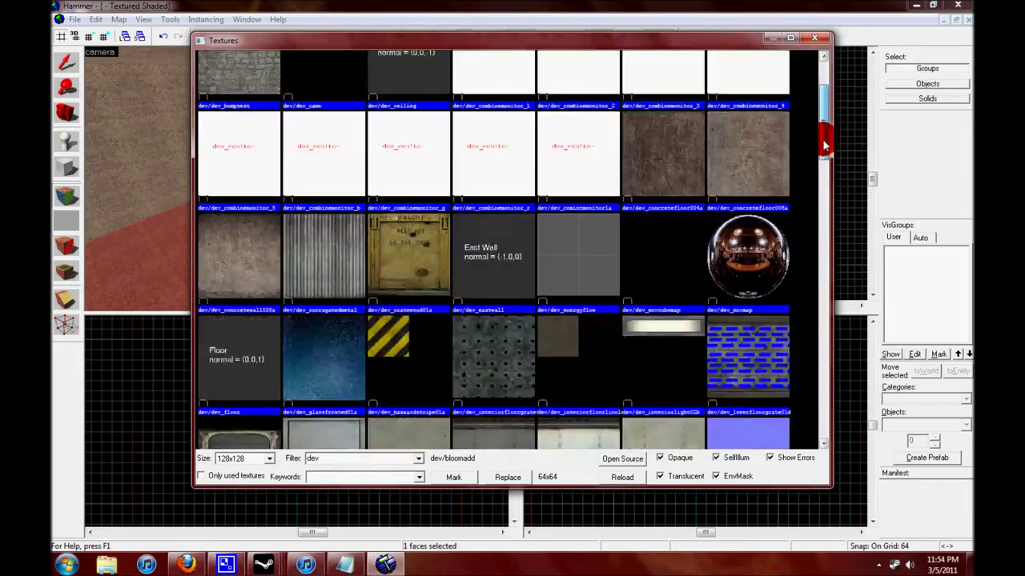
scroll(500, 284, "down", 5)
double_click(748, 213)
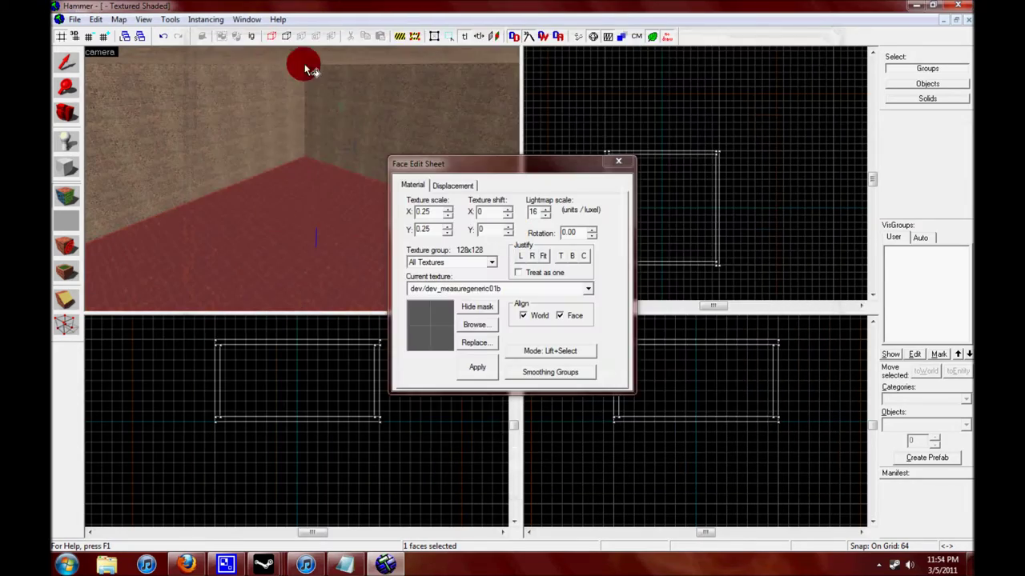
Apply the orange dev_measuregeneric texture to the room's inner walls
left_click(474, 325)
key("Escape")
left_click(217, 133)
left_click(480, 288)
left_click(457, 335)
Place an info_player_start entity on the room's floor
left_click_drag(280, 164, 304, 178)
left_click(67, 140)
left_click(933, 370)
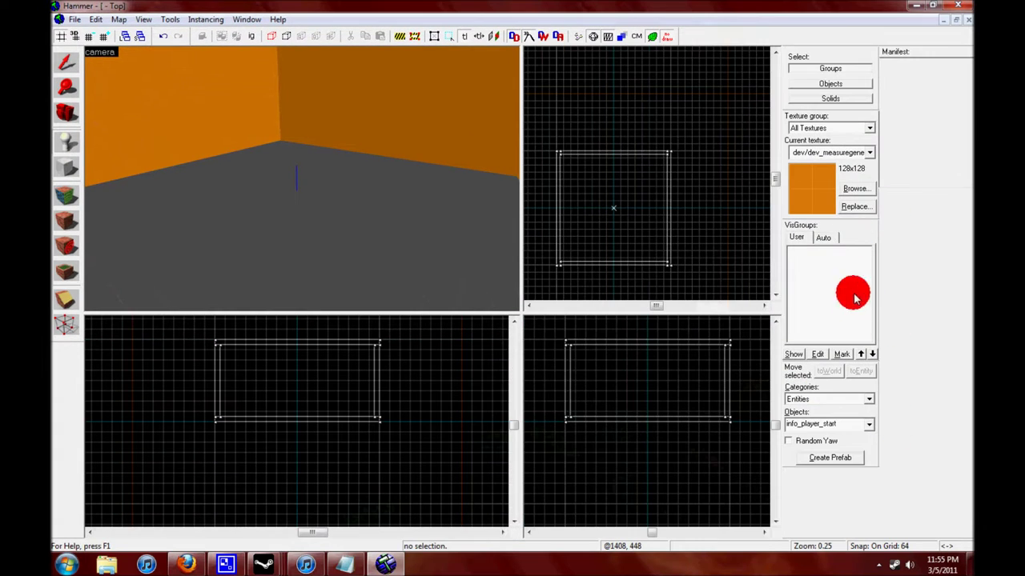
left_click_drag(908, 68, 819, 437)
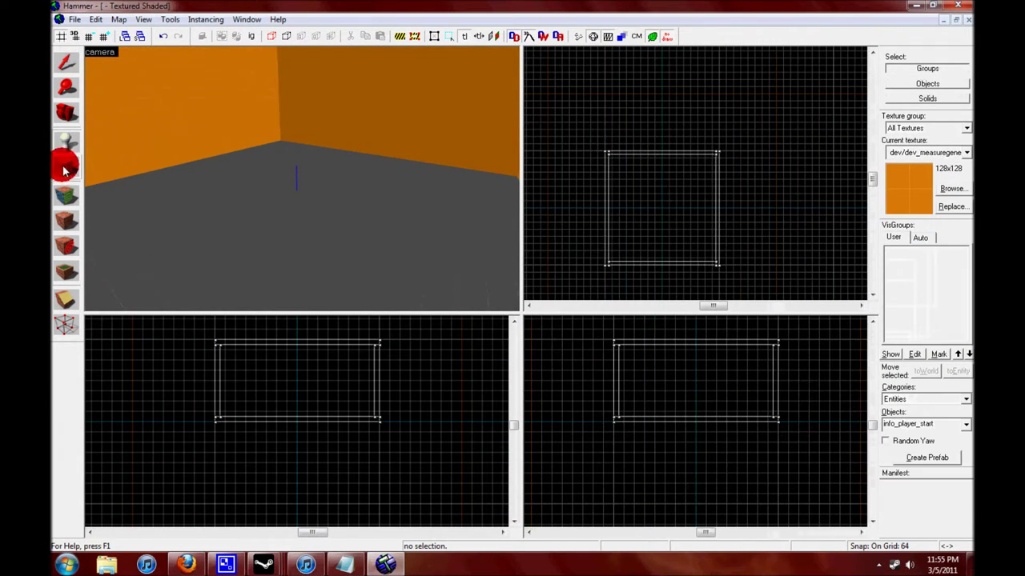
left_click(415, 276)
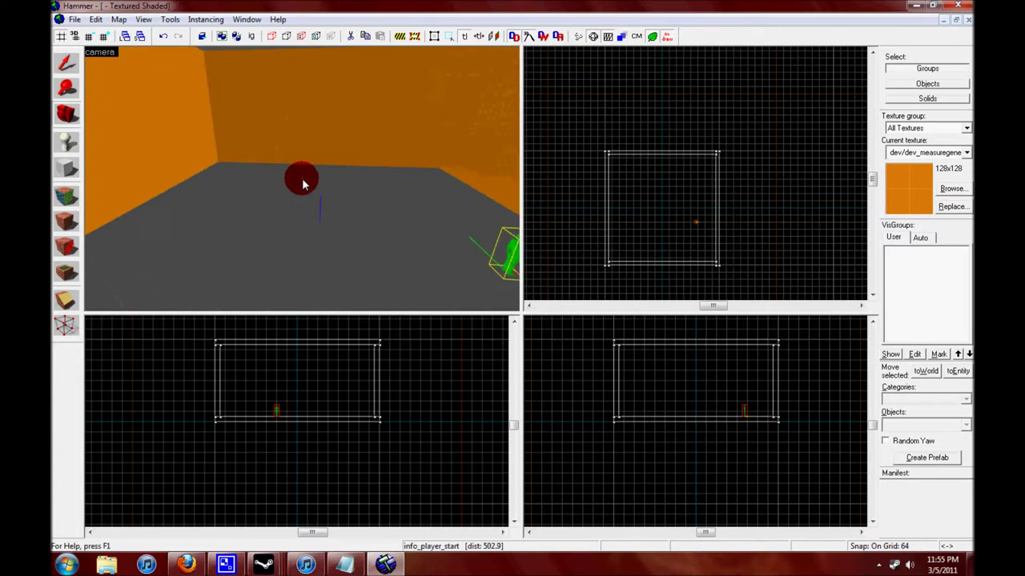
Move the end wall beside the player start outward to lengthen the room, making the wall 64 units thick
left_click(480, 153)
scroll(720, 199, "up", 3)
left_click_drag(695, 210, 755, 209)
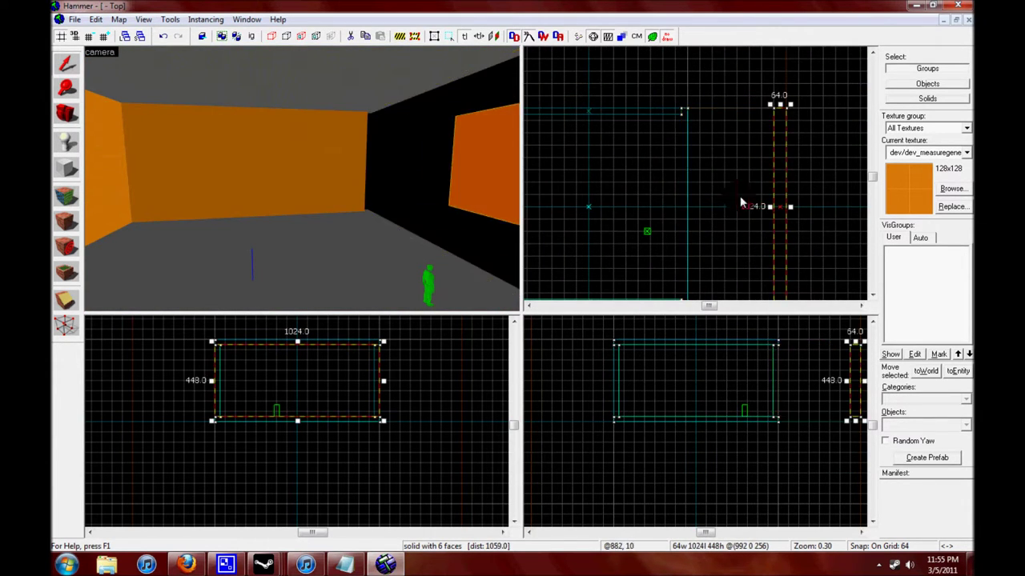
Stretch the ceiling, side walls and floor out to the moved end wall, making the floor 1536 units wide
left_click_drag(298, 417, 297, 349)
left_click_drag(773, 342, 610, 342)
scroll(644, 95, "up", 1)
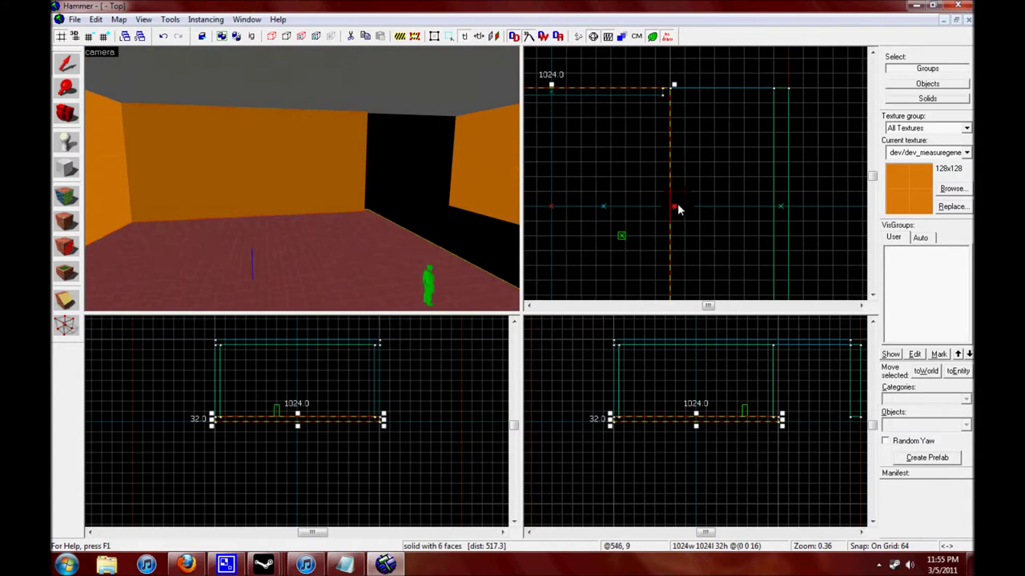
left_click_drag(358, 147, 327, 248)
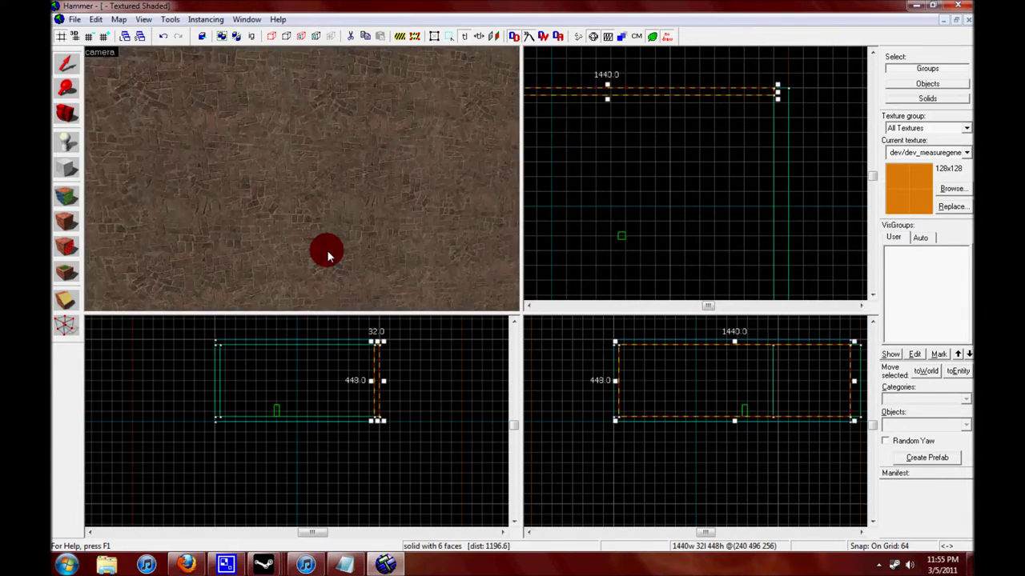
scroll(675, 256, "down", 2)
left_click_drag(140, 125, 168, 116)
left_click(168, 116)
left_click_drag(486, 191, 308, 293)
left_click(307, 293)
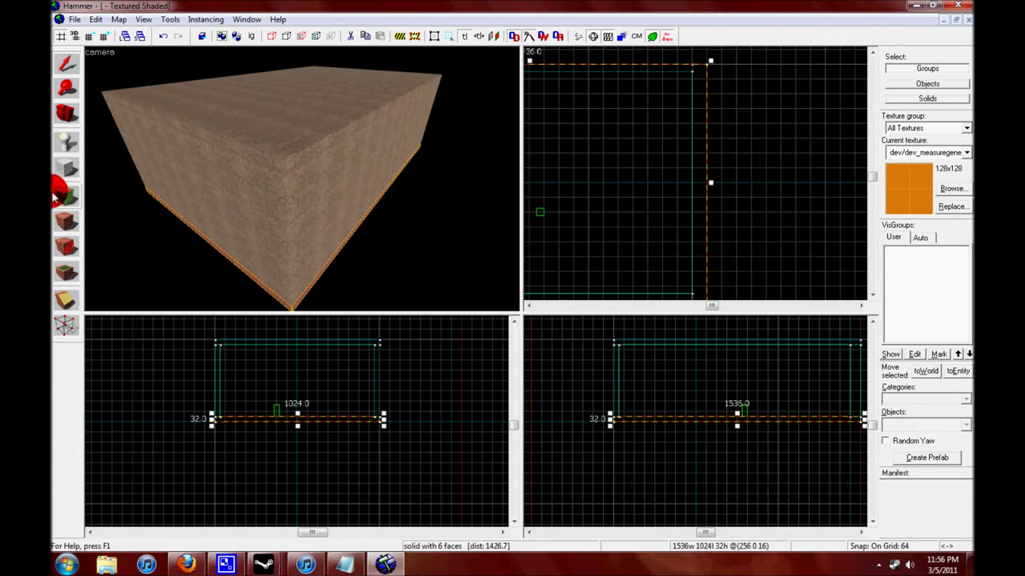
Apply the tools/toolsnodraw texture to the outer faces of the room
key("shift+a")
left_click(469, 327)
double_click(239, 95)
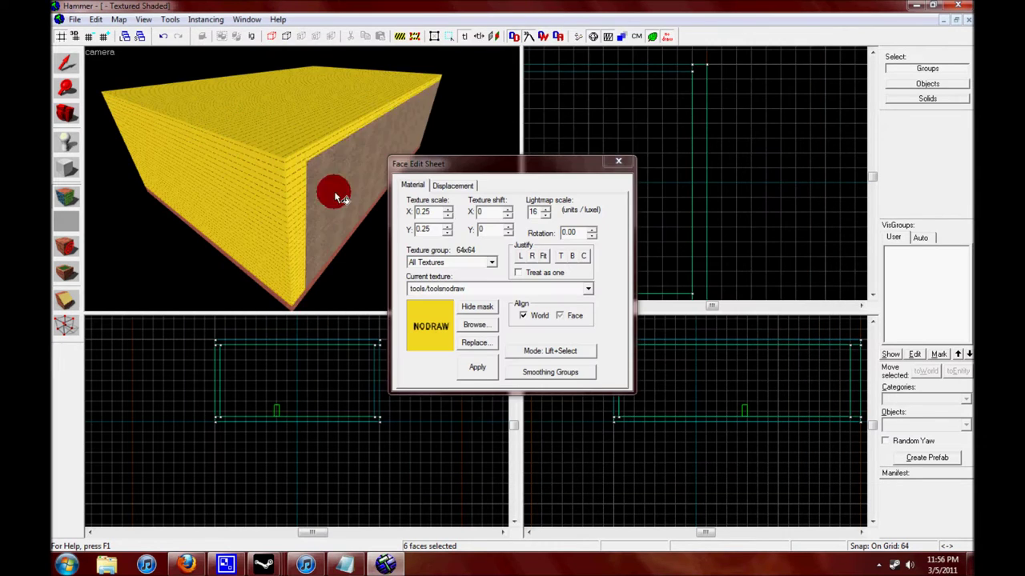
left_click_drag(297, 297, 302, 178)
Choose the brown dev_concretefloor texture for new blocks
left_click(67, 163)
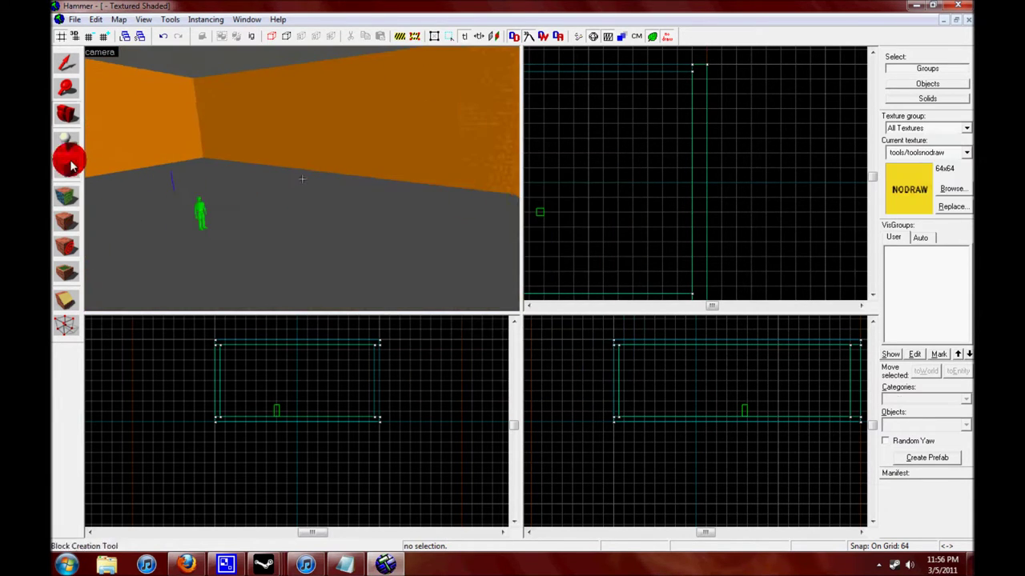
left_click(953, 190)
left_click(753, 154)
scroll(753, 155, "down", 3)
double_click(696, 168)
Create a low dividing wall 32 units wide and 960 units long across the room beside the player start
left_click_drag(301, 177, 302, 177)
scroll(655, 104, "up", 4)
key("[")
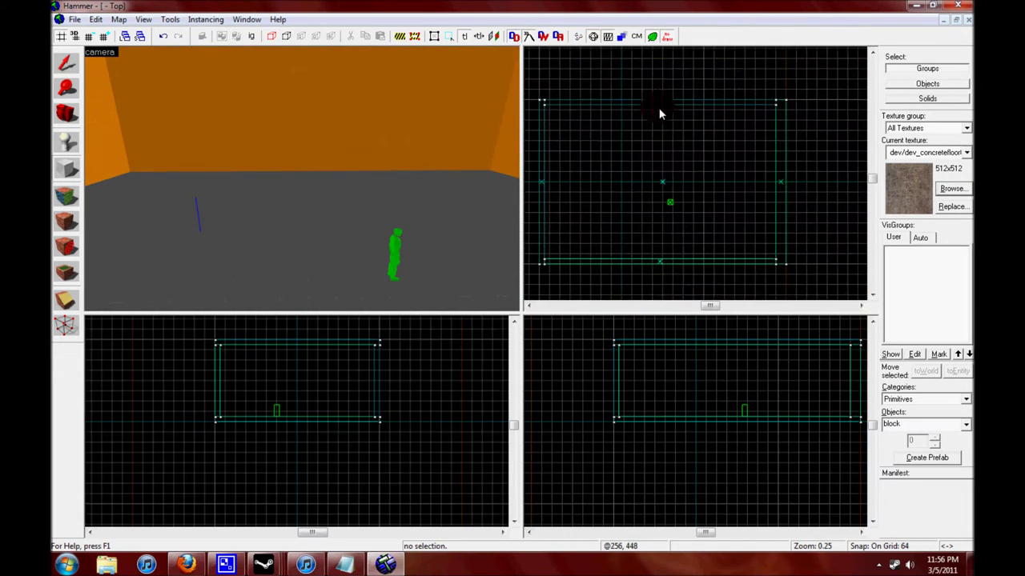
scroll(657, 103, "up", 2)
left_click_drag(656, 102, 665, 240)
scroll(671, 204, "down", 1)
scroll(742, 429, "up", 3)
left_click_drag(724, 337, 724, 381)
scroll(684, 186, "up", 2)
scroll(679, 183, "up", 2)
key("[")
left_click_drag(679, 184, 671, 183)
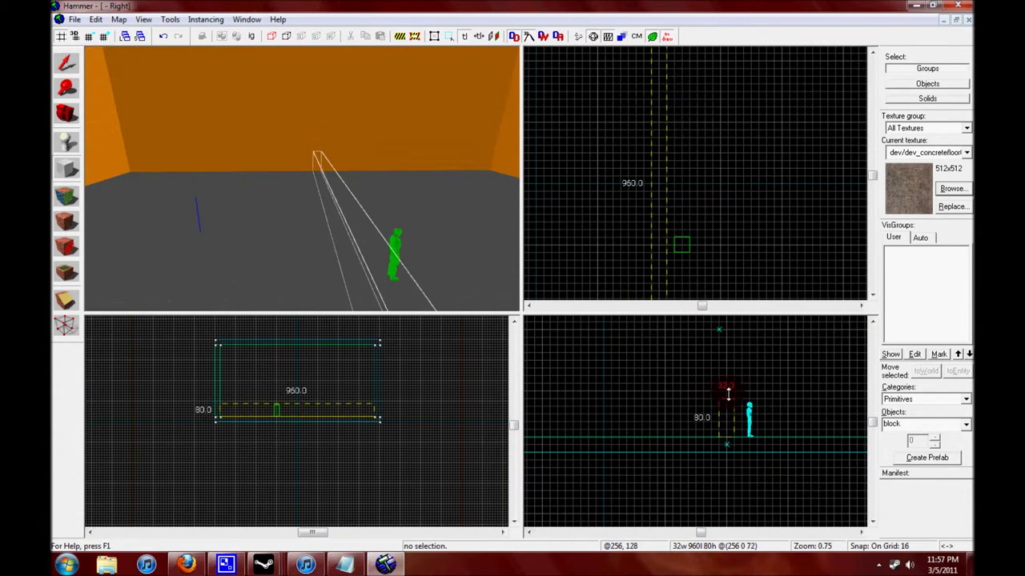
key("Return")
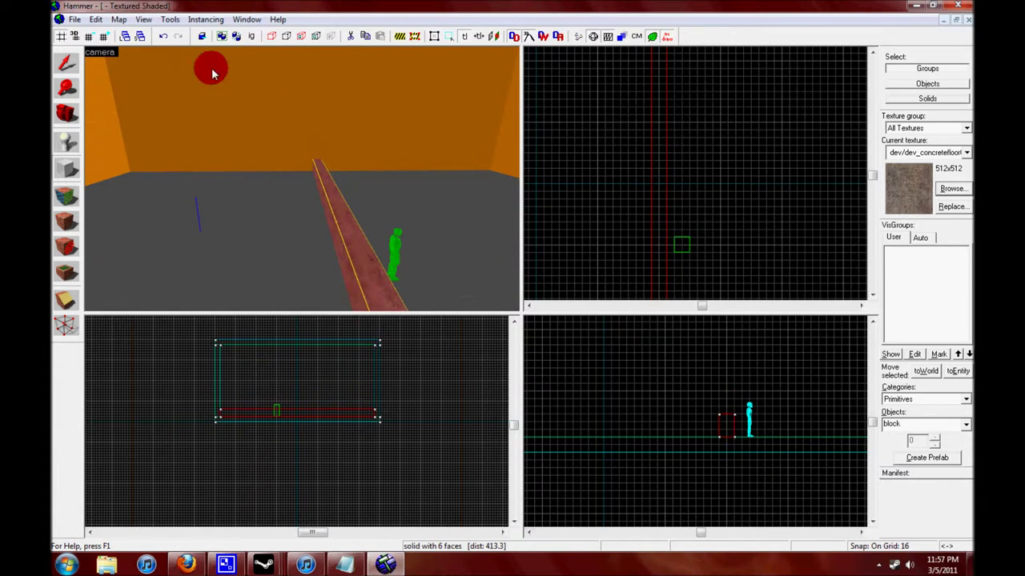
Add a 32-unit-wide cap block along the top of the low wall and cut 8-unit chamfers on its two upper edges
scroll(549, 393, "up", 5)
key("shift+v")
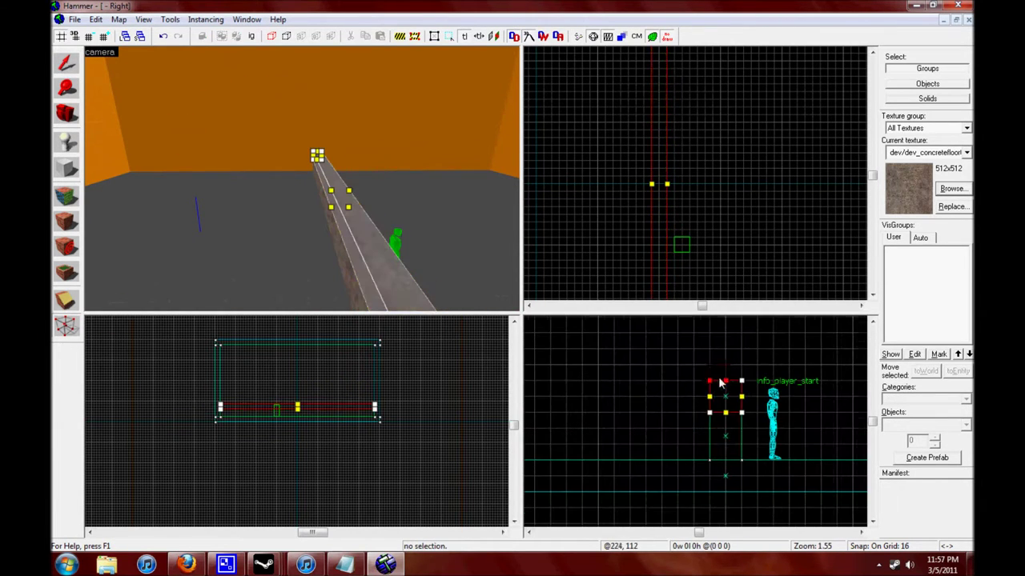
scroll(665, 395, "up", 2)
key("[")
key("shift+v")
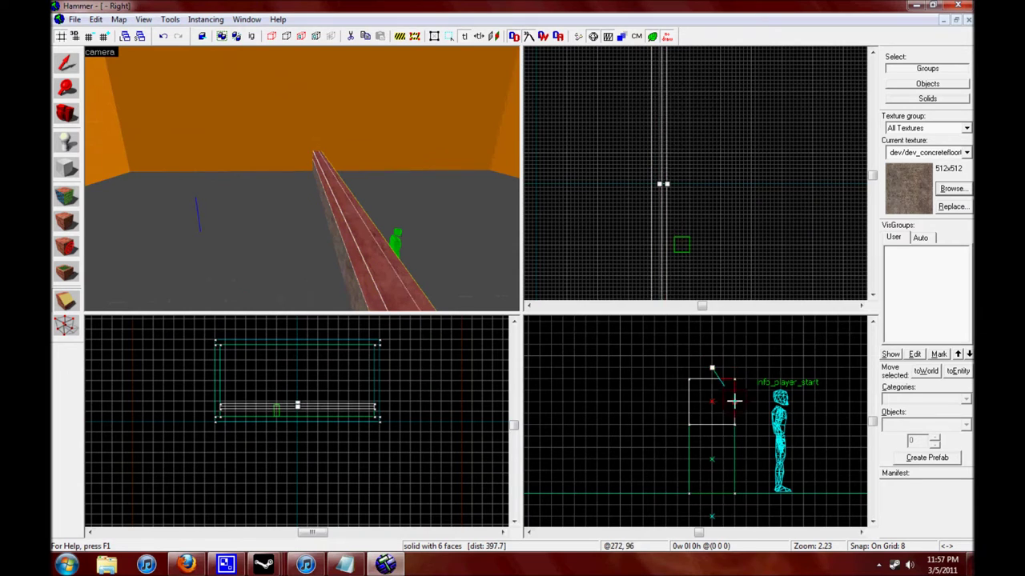
left_click_drag(697, 385, 700, 380)
left_click(367, 306)
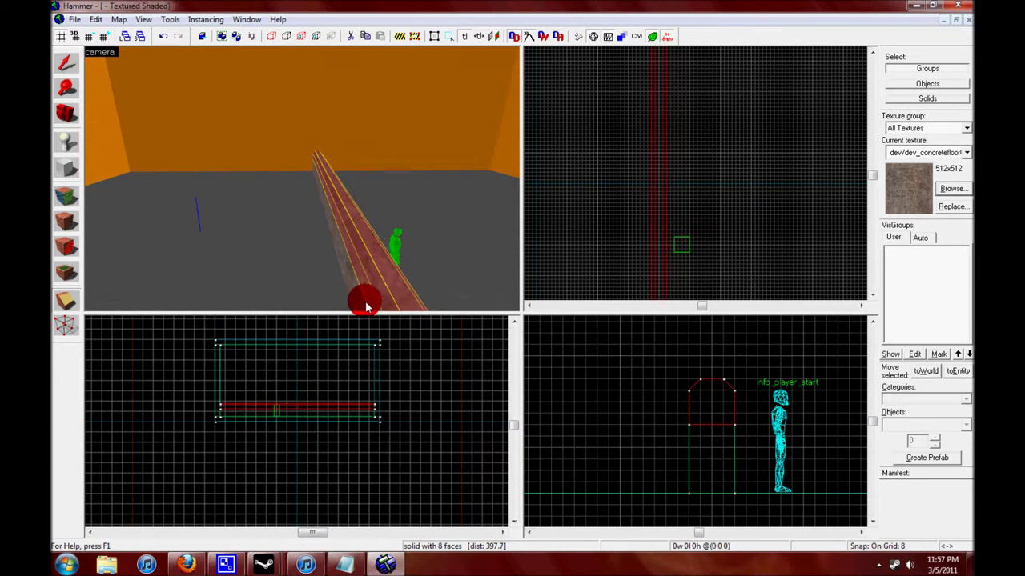
key("shift+v")
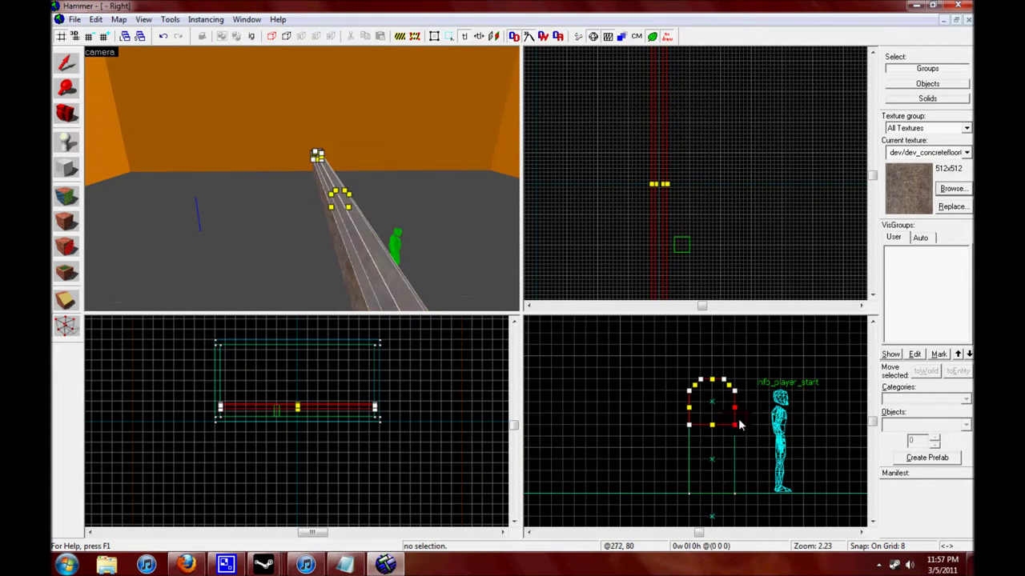
left_click(70, 67)
Carve a 128-unit-long opening near each end of the low wall with a 72-unit-high block, and delete the carving block
mouse_move(192, 156)
left_mouse_down()
mouse_move(299, 176)
mouse_move(302, 186)
mouse_move(240, 180)
left_mouse_up()
scroll(680, 396, "down", 2)
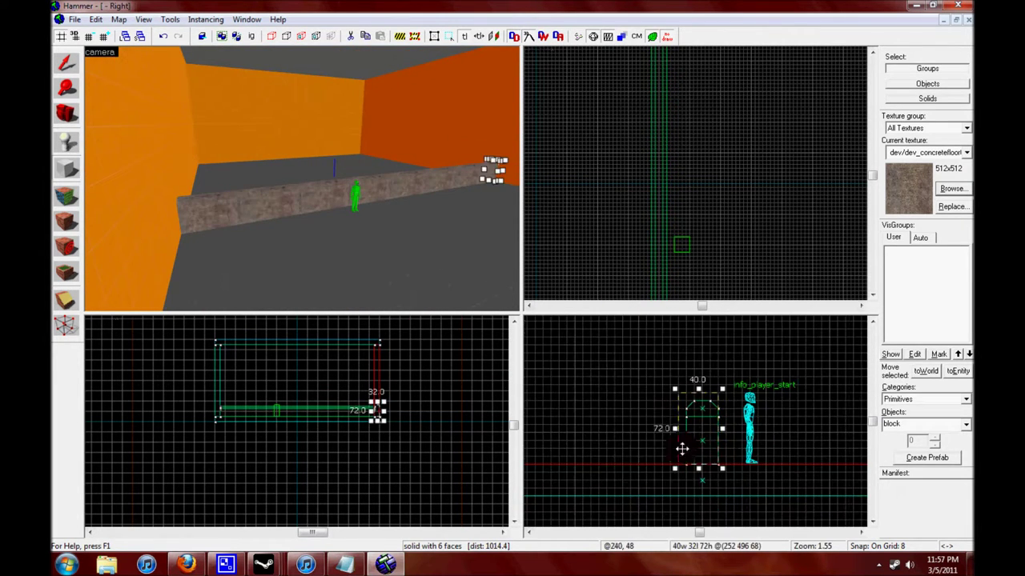
scroll(705, 176, "down", 1)
left_click_drag(710, 120, 714, 101)
left_click(69, 169)
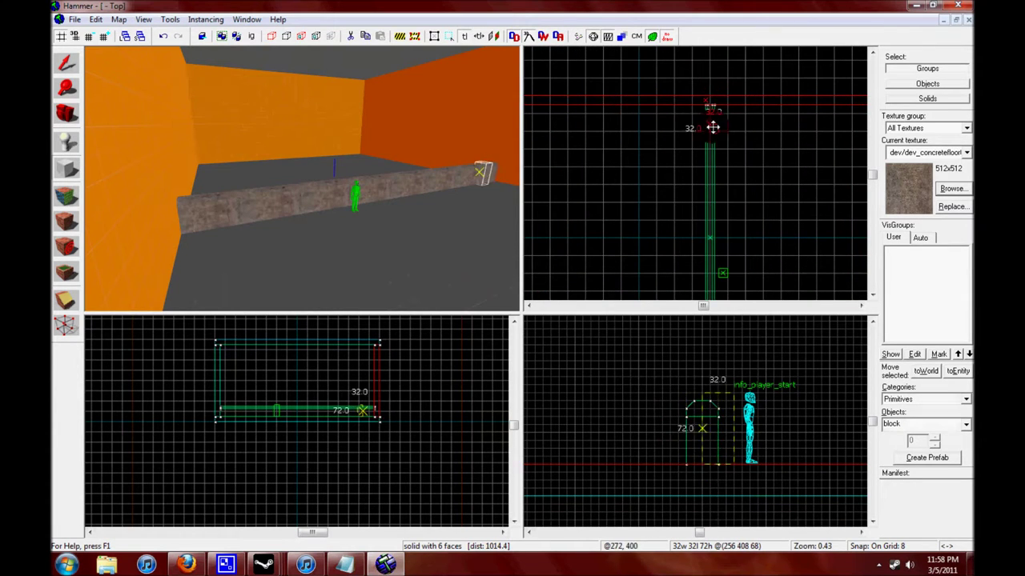
scroll(349, 415, "up", 2)
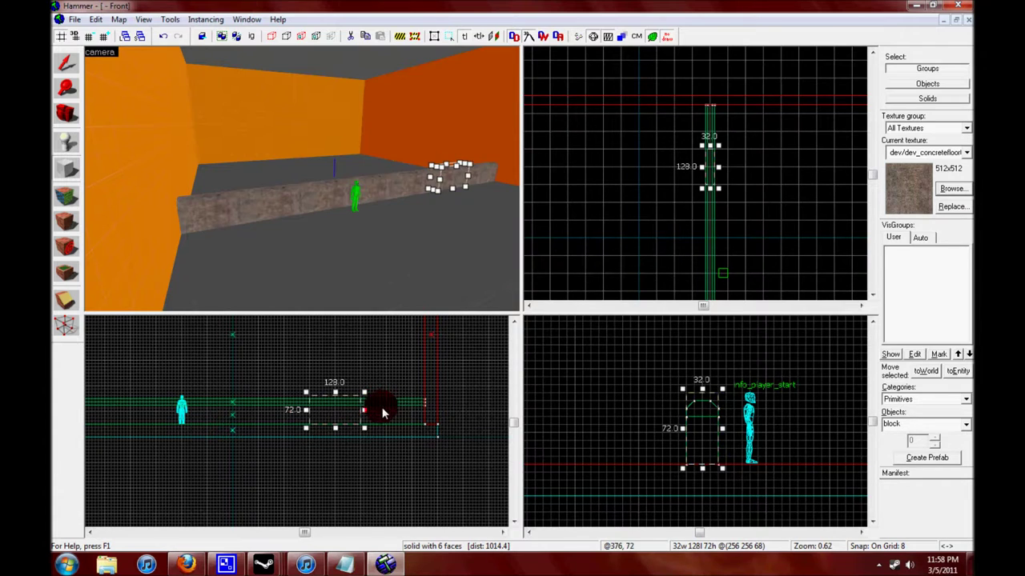
key("Return")
left_click_drag(317, 402, 316, 403)
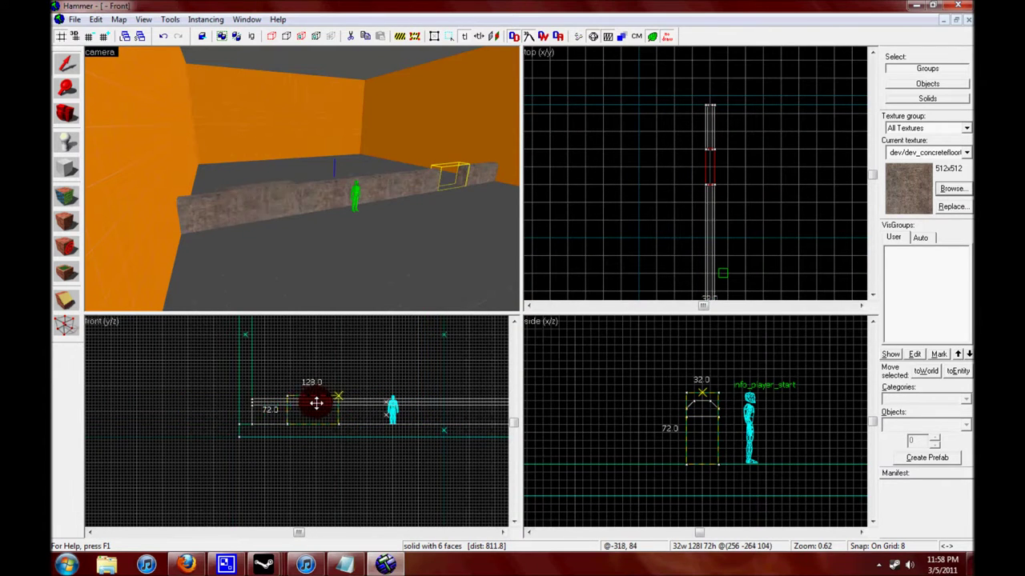
key("Delete")
Apply the nature/blenddirtgrass001a texture to the room's floor
left_click(65, 113)
left_click_drag(302, 179, 301, 177)
left_click(66, 194)
left_click(473, 324)
double_click(411, 85)
left_click(478, 373)
Apply the tools/toolsskybox texture to the room's ceiling
left_click(65, 113)
left_click_drag(302, 177, 228, 181)
left_click(65, 195)
left_click(478, 327)
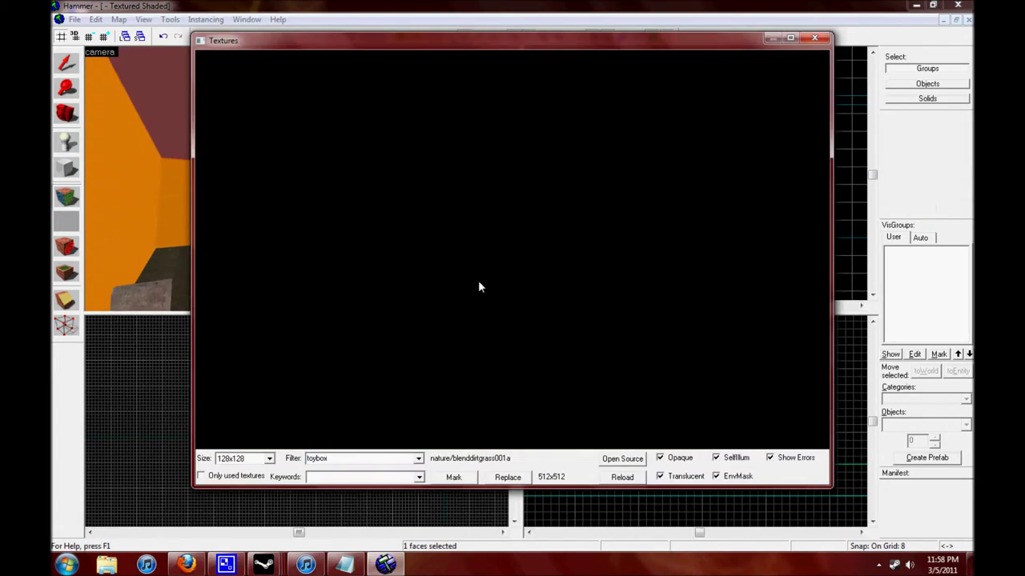
left_click(698, 199)
left_click_drag(824, 155, 828, 407)
double_click(566, 376)
left_click(618, 161)
Create a concrete platform 352 units wide, 960 long and 72 high along one end wall, and copy it to the opposite end
left_click_drag(302, 178, 302, 177)
left_click(68, 166)
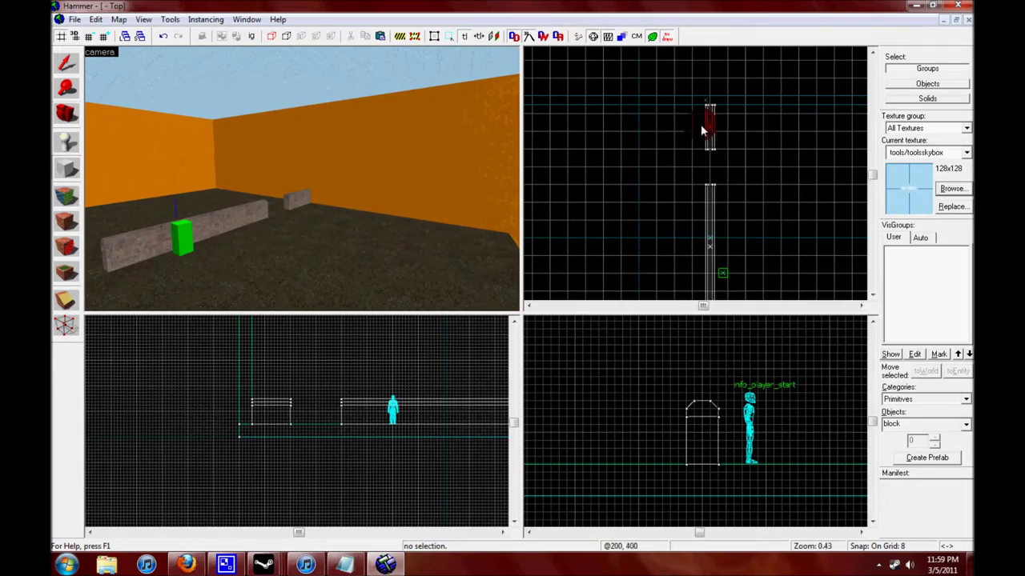
left_click(946, 189)
double_click(761, 181)
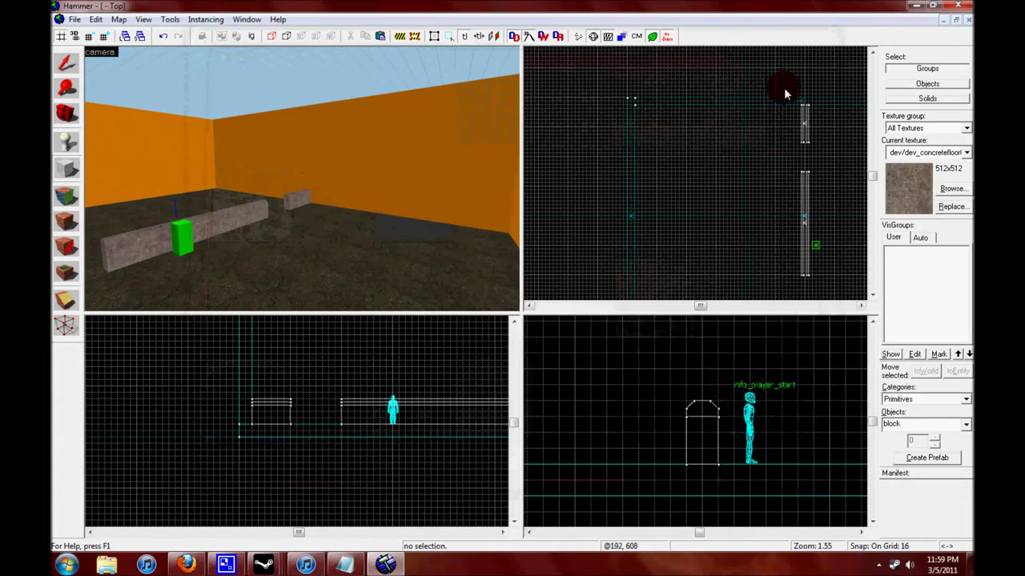
left_click_drag(643, 118, 714, 276)
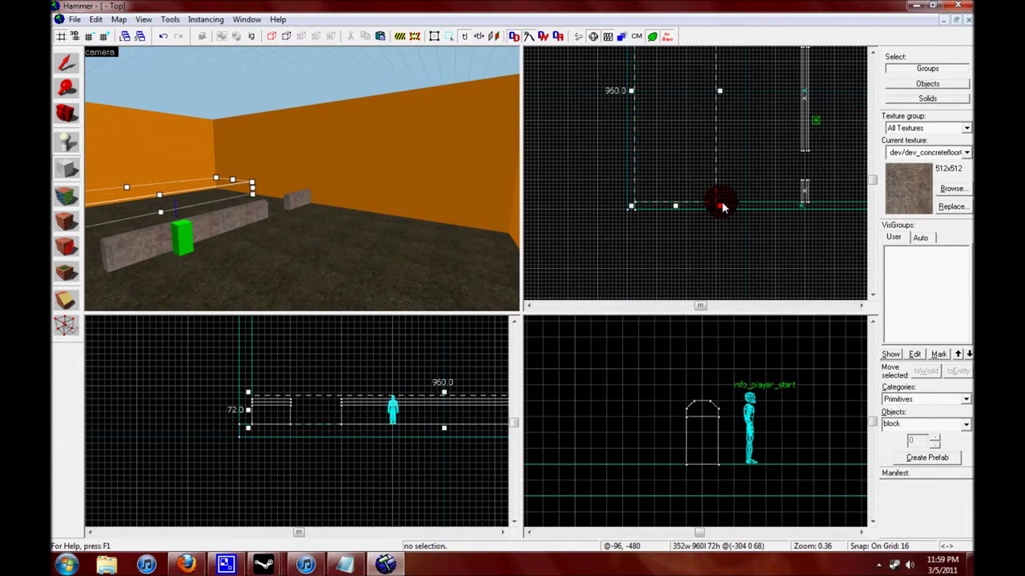
left_click(70, 86)
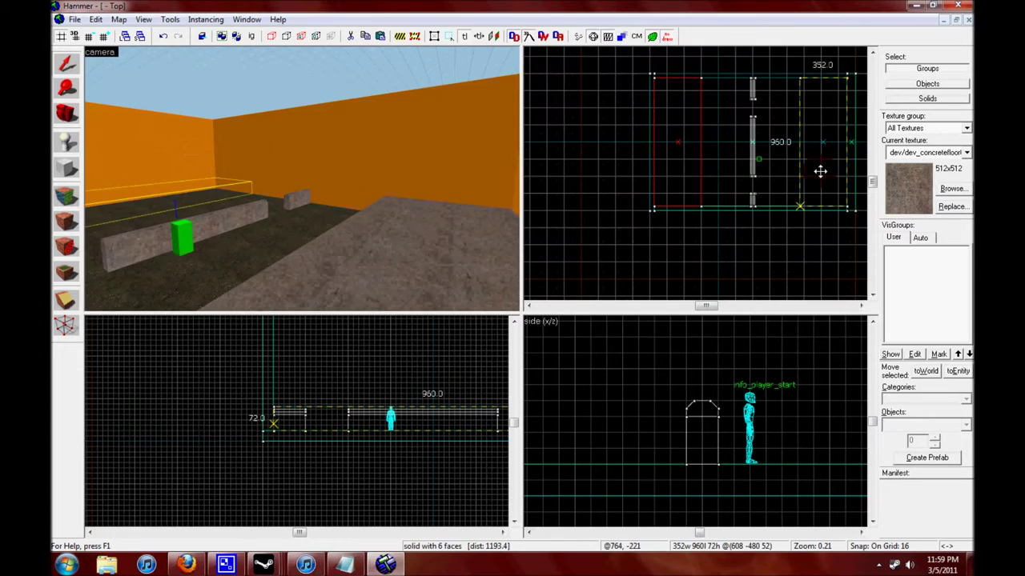
Narrow the two end platforms by pulling their inner edges back toward the end walls
left_click(67, 126)
left_click_drag(302, 178, 293, 179)
scroll(764, 136, "up", 2)
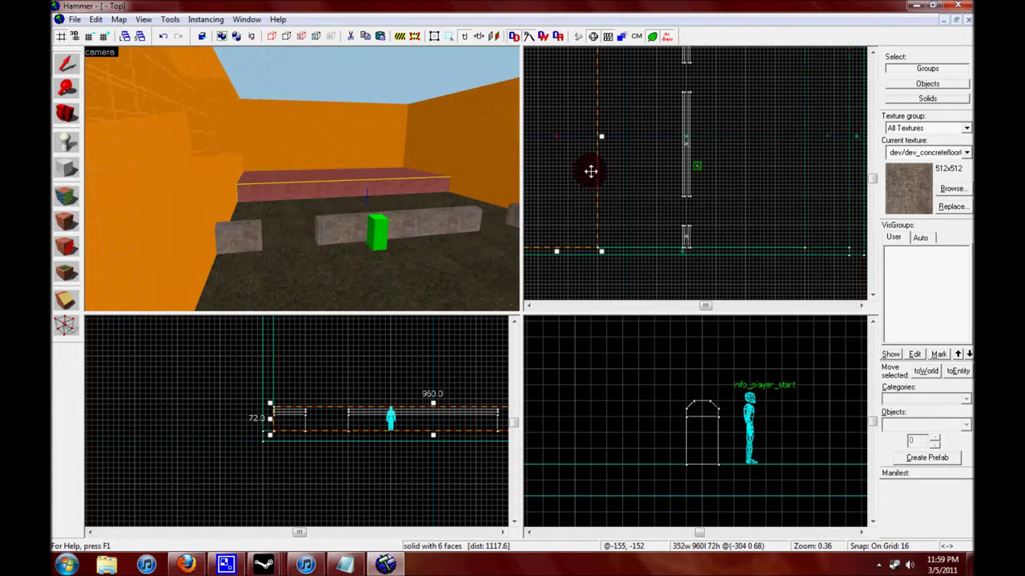
scroll(590, 169, "down", 1)
key("Return")
Create a block 16 units wide, 256 long and 72 high against the middle of one platform's inner edge
scroll(568, 206, "up", 3)
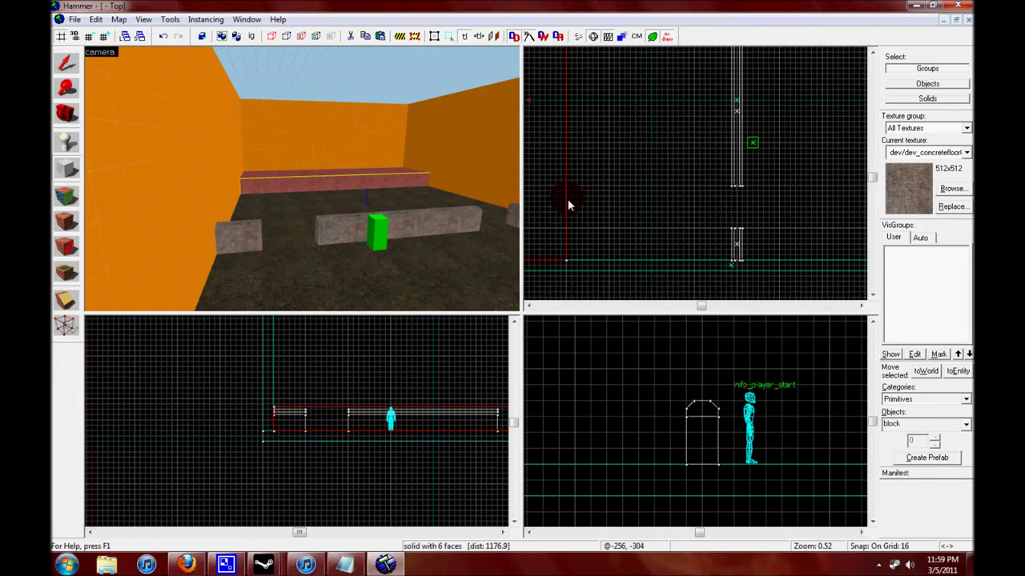
scroll(565, 178, "up", 1)
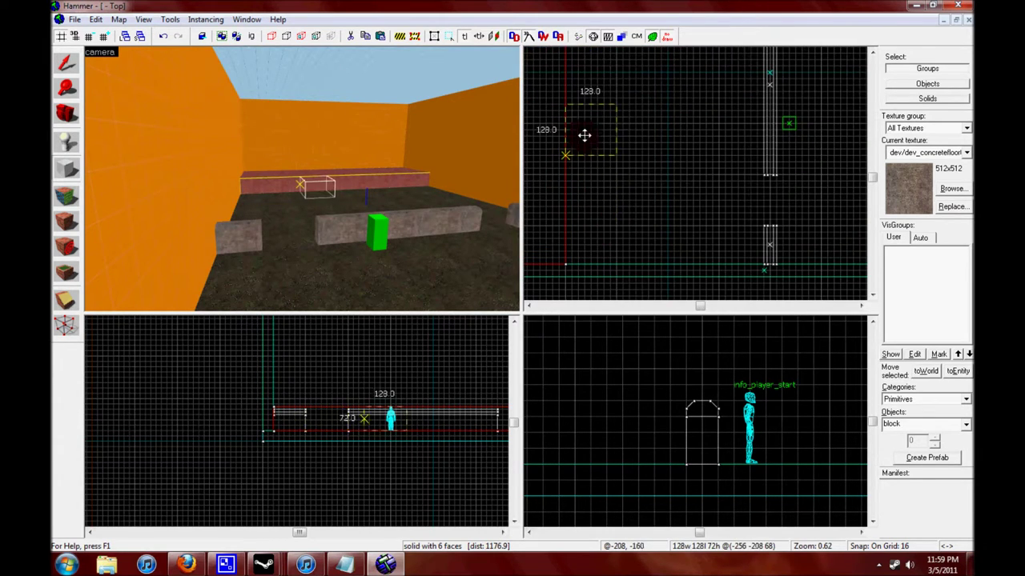
left_click(585, 128)
scroll(607, 120, "down", 2)
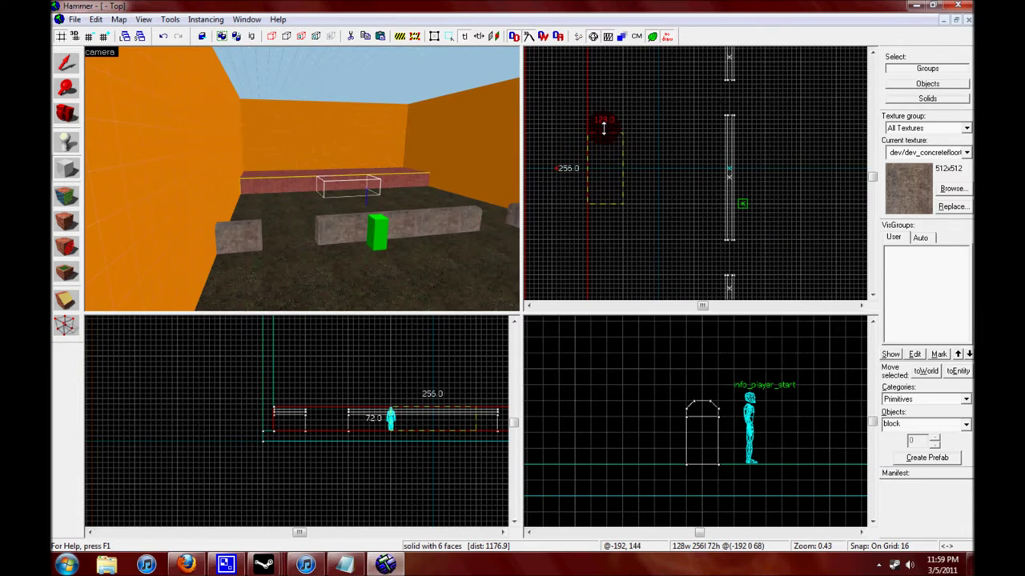
mouse_move(448, 161)
left_mouse_down()
mouse_move(297, 171)
mouse_move(302, 184)
mouse_move(336, 181)
left_mouse_up()
scroll(591, 196, "up", 2)
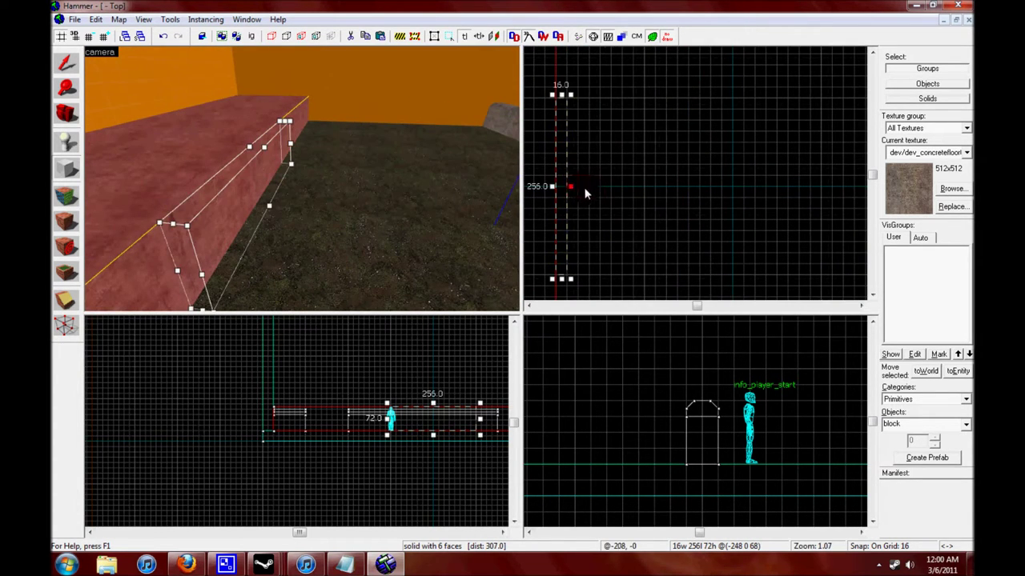
Build a staircase from copies of the block, each 16 units farther out and 8 units lower, ending with an 8-unit-high step
left_click(67, 63)
scroll(678, 432, "up", 3)
left_click_drag(673, 417, 820, 461)
key("bracketleft")
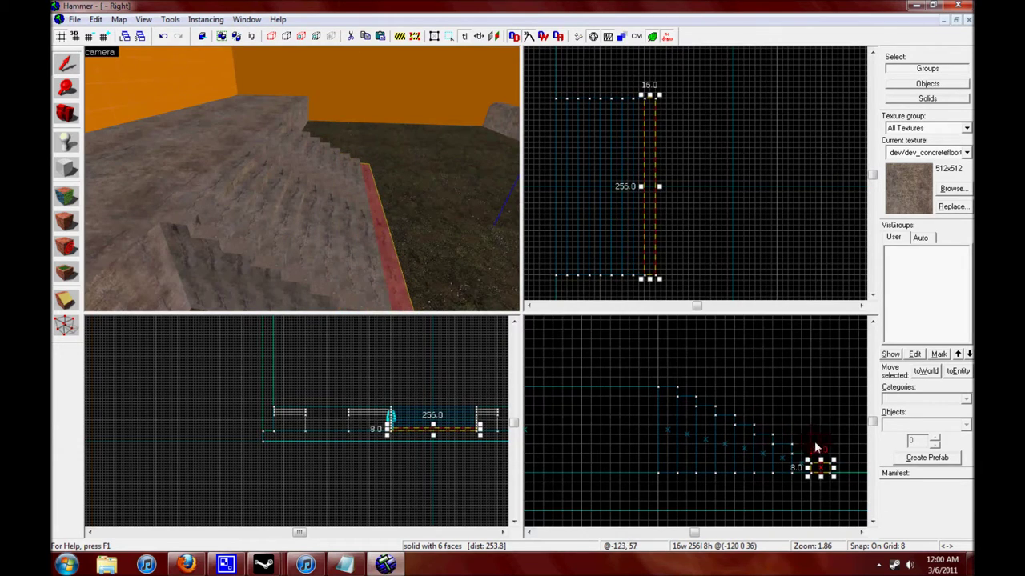
Filter the textures by "floor" and apply concrete/concretefloor031a to all steps of the staircase
left_click(272, 172)
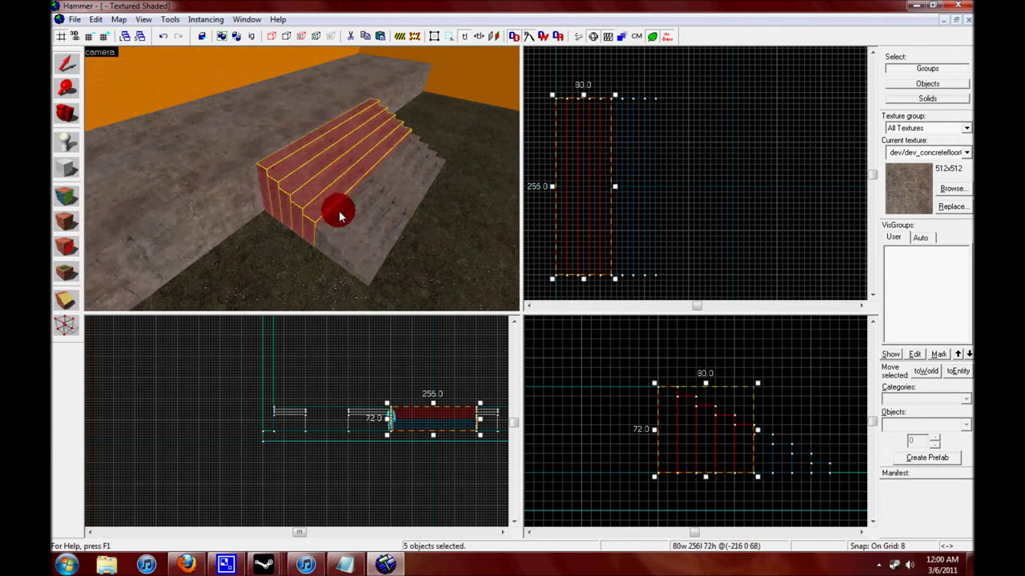
key("shift+a")
left_click(480, 328)
scroll(800, 255, "down", 10)
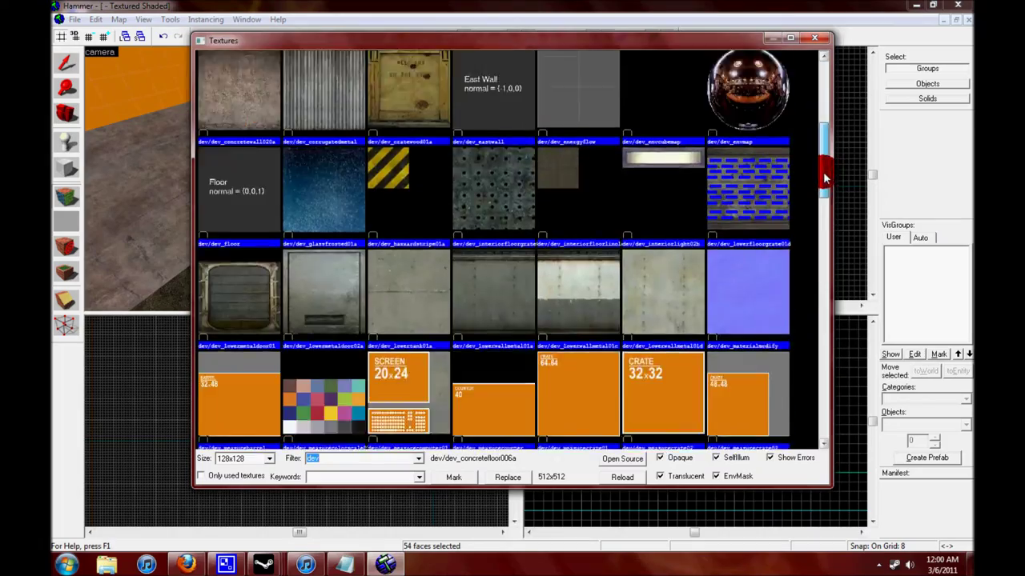
scroll(801, 255, "down", 10)
type("floor")
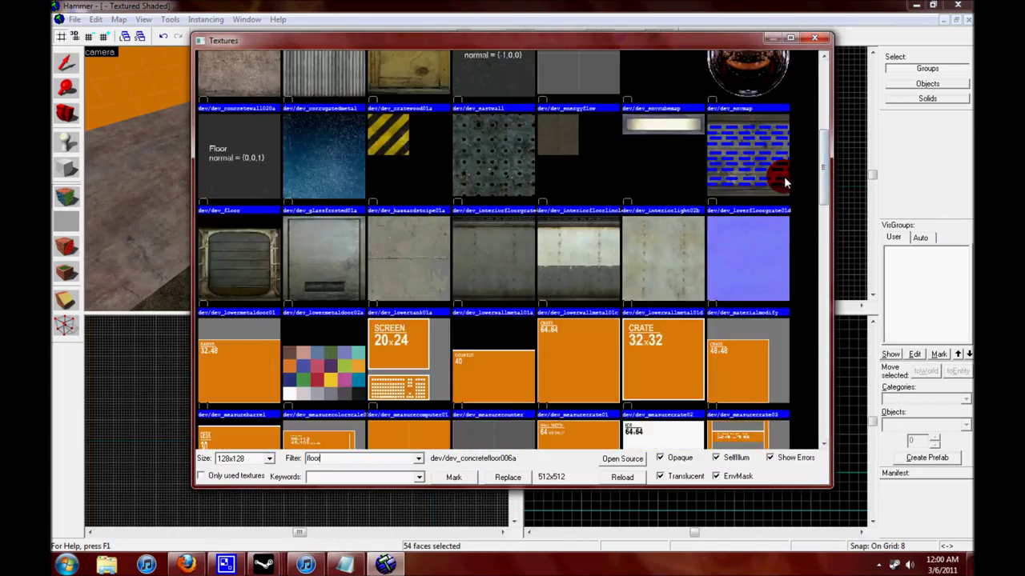
left_click_drag(828, 195, 824, 137)
double_click(723, 217)
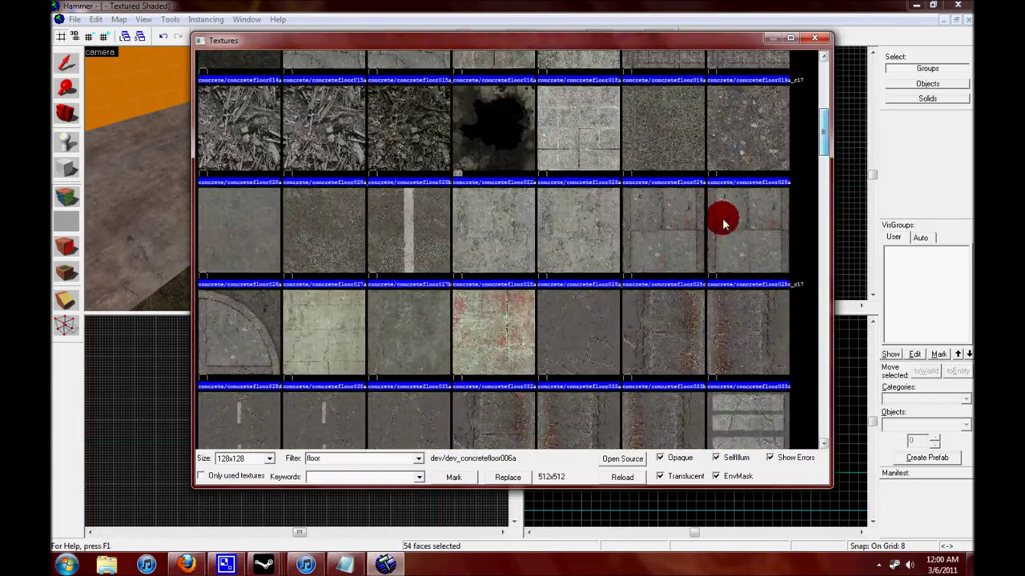
left_click(472, 368)
left_click(475, 326)
double_click(416, 110)
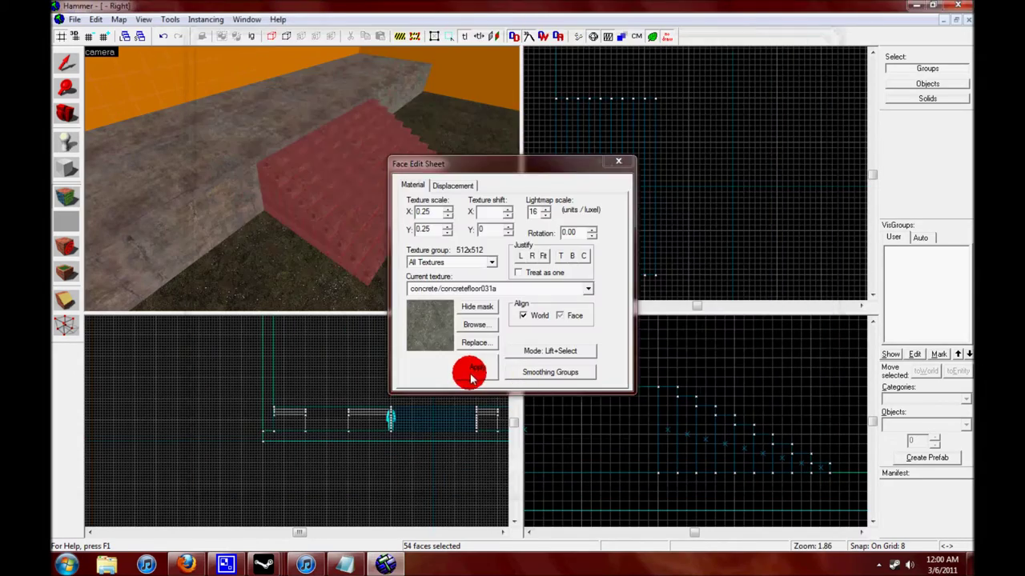
left_click(477, 368)
left_click(618, 162)
Copy the whole staircase, turn the copy around and place it against the opposite platform
left_click(303, 184)
left_click_drag(303, 184, 62, 67)
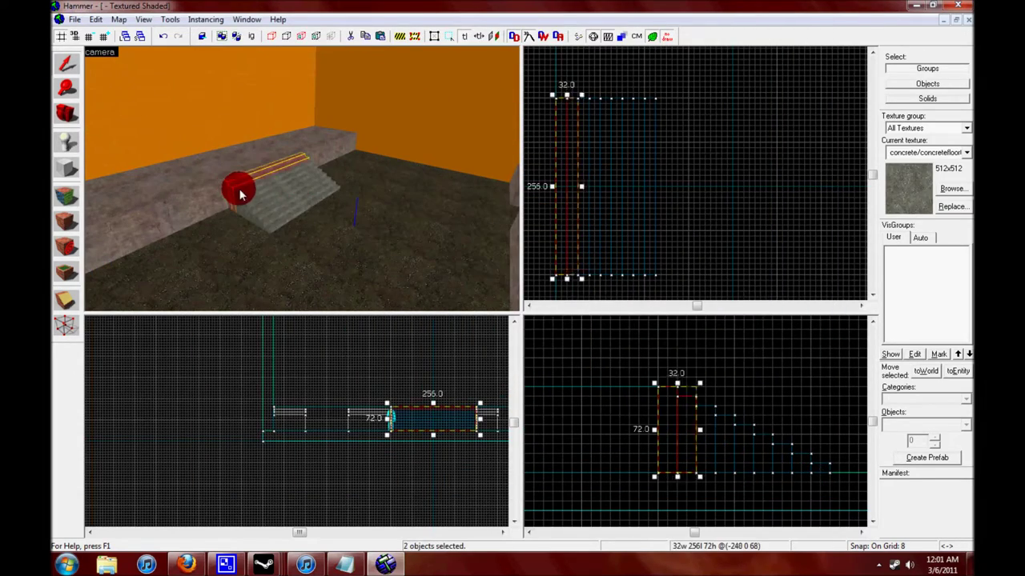
left_click_drag(600, 200, 705, 201, "shift")
key("ctrl+m")
left_click(526, 291)
left_click(512, 301)
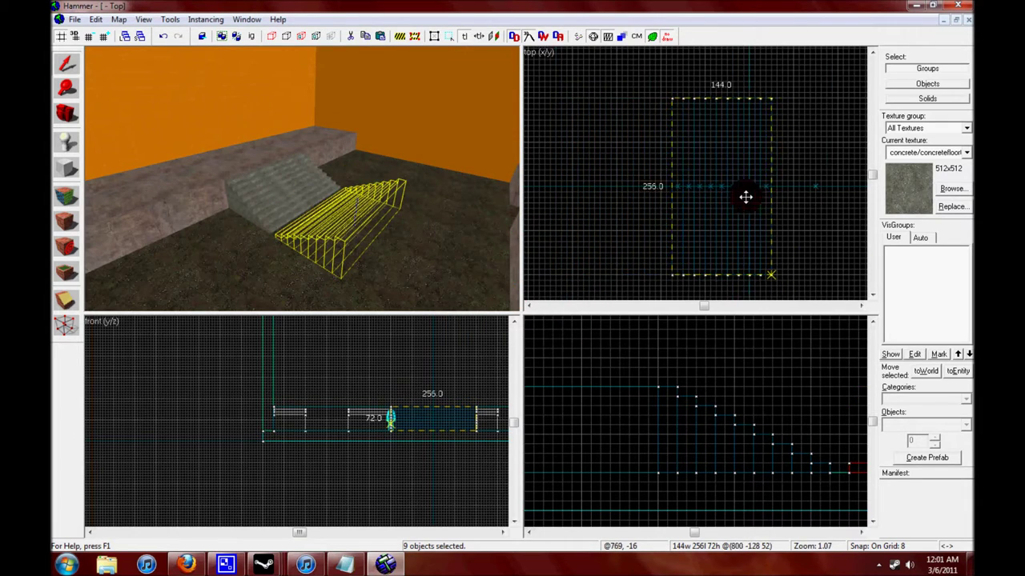
scroll(742, 194, "down", 3)
Create a concrete ledge 192 units wide, 960 long and 16 high along the end wall above one platform
left_click(303, 184)
mouse_move(302, 185)
left_mouse_down()
mouse_move(297, 172)
mouse_move(132, 157)
left_mouse_up()
scroll(738, 130, "up", 1)
left_click_drag(741, 124, 782, 242)
key("shift+a")
left_click(67, 169)
left_click_drag(398, 419, 430, 364)
key("Return")
Place an info_player_start on the platform below the ledge, and copy the ledge to the opposite end of the room
left_click(67, 140)
left_click(395, 191)
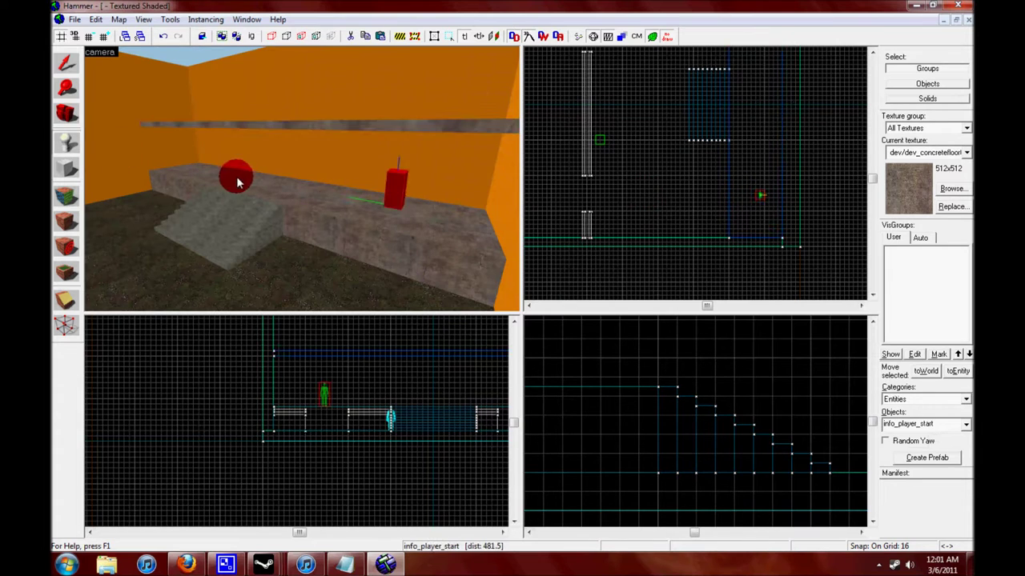
key("shift+s")
left_click(691, 137)
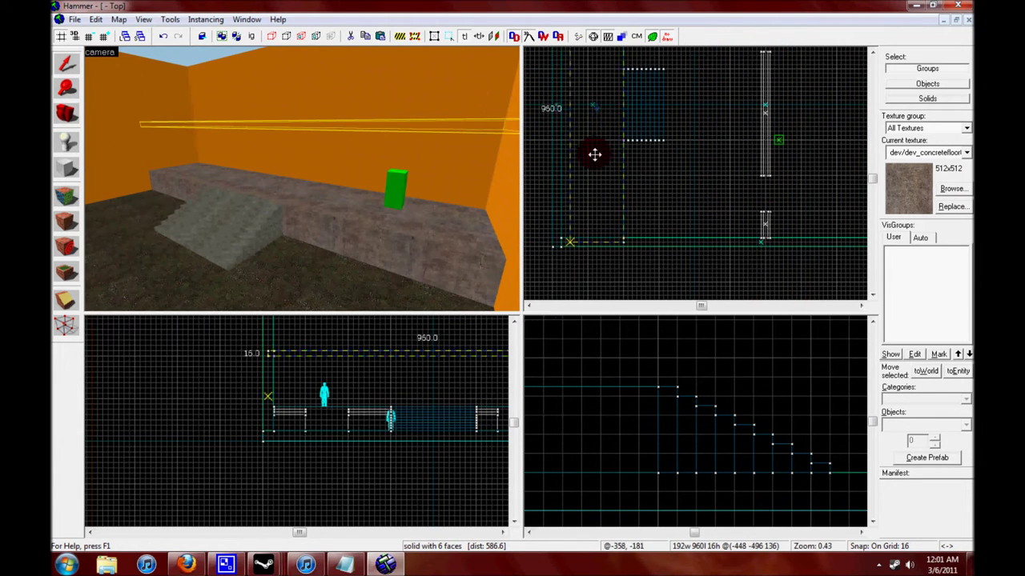
mouse_move(94, 113)
left_mouse_down()
mouse_move(302, 177)
mouse_move(64, 158)
mouse_move(102, 142)
mouse_move(302, 178)
mouse_move(80, 164)
mouse_move(297, 176)
mouse_move(107, 160)
left_mouse_up()
Create a block 16 units wide, 448 long and 32 high on top of the middle dividing wall segment
scroll(729, 100, "up", 3)
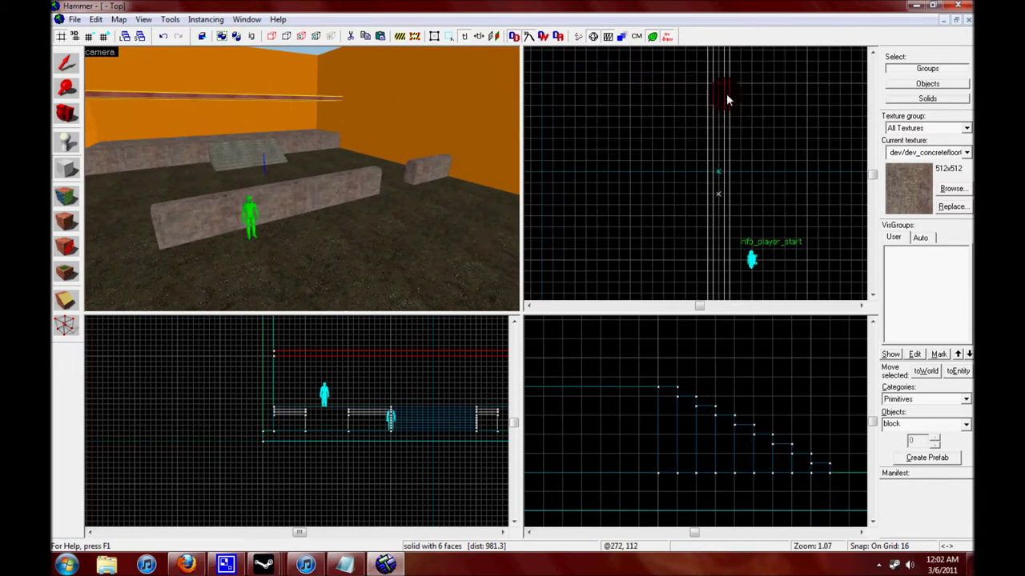
scroll(761, 229, "up", 3)
left_click(729, 232)
scroll(723, 95, "down", 1)
left_click_drag(720, 145, 722, 100)
scroll(432, 411, "up", 3)
left_click_drag(423, 359, 417, 396)
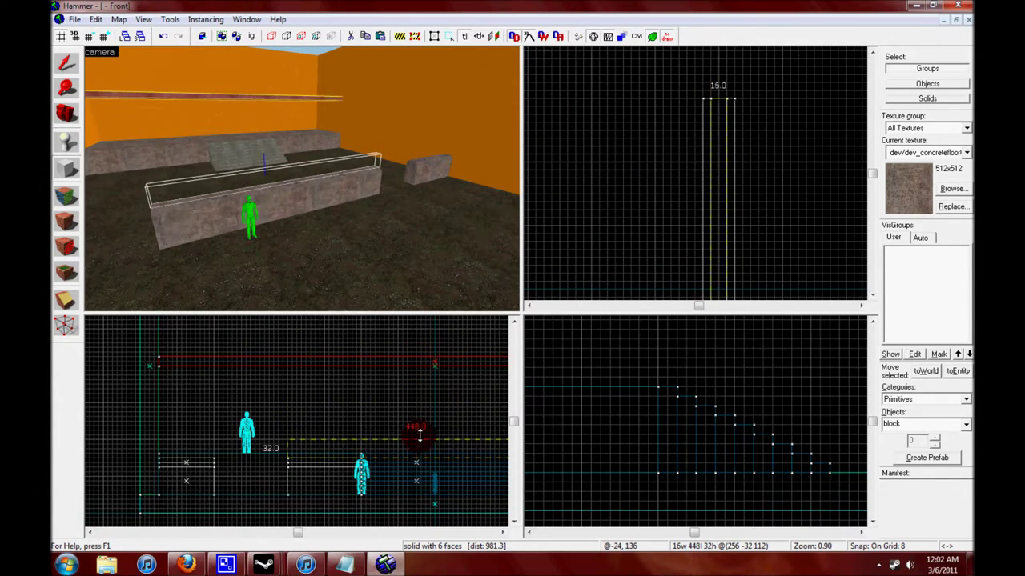
key("Return")
Stack copies of the 448-unit-long block upward to raise the middle dividing wall to the height of the ledges
left_click(132, 155)
left_click_drag(350, 447, 354, 370)
left_click(187, 218)
left_click(166, 190)
Move the end vertices of the stacked middle blocks progressively outward toward the top, shaping a curved arch edge at both ends
key("shift+v")
left_click(130, 344)
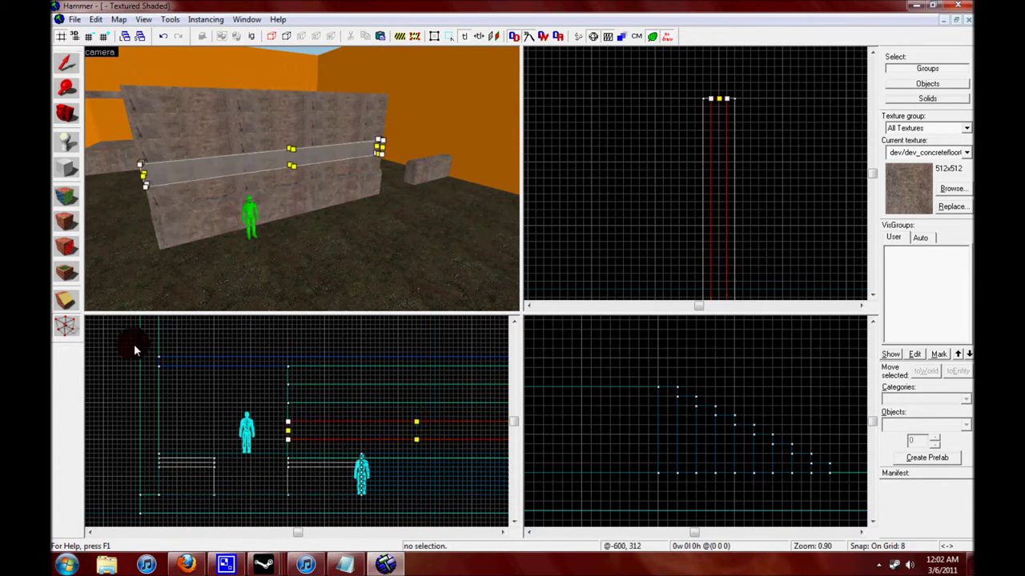
scroll(287, 418, "up", 3)
left_click(291, 390)
scroll(286, 404, "up", 1)
left_click_drag(286, 404, 338, 372)
scroll(394, 394, "down", 1)
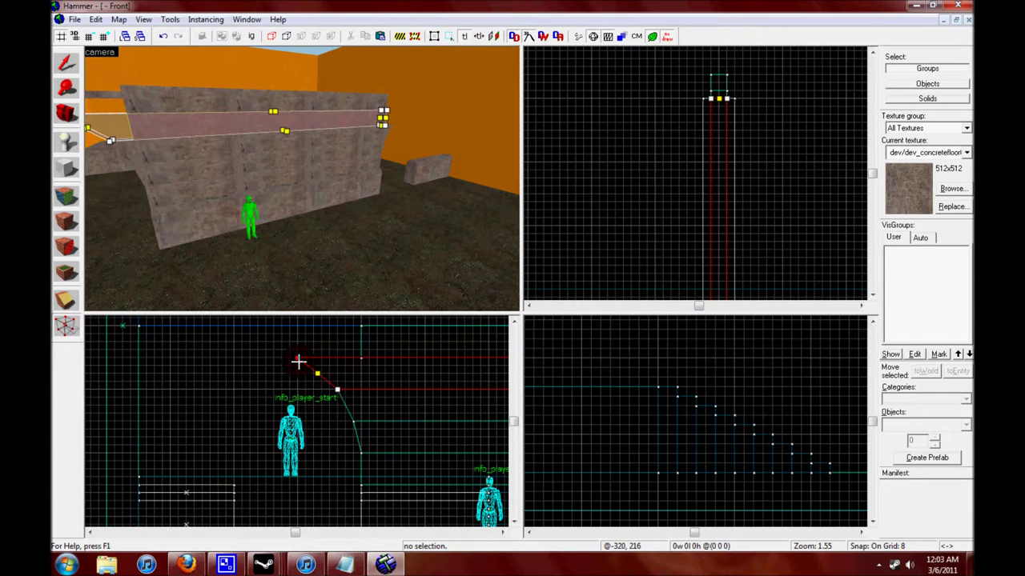
scroll(301, 364, "up", 2)
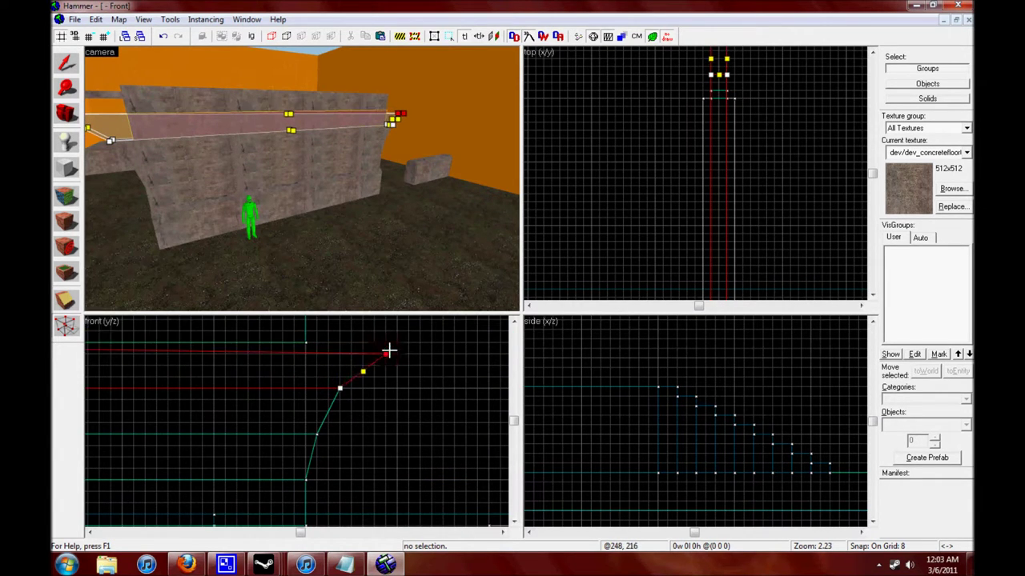
Extend both ends of the topmost block to the room's side walls as a beam over the two gaps
scroll(401, 344, "down", 7)
left_click_drag(380, 359, 430, 353)
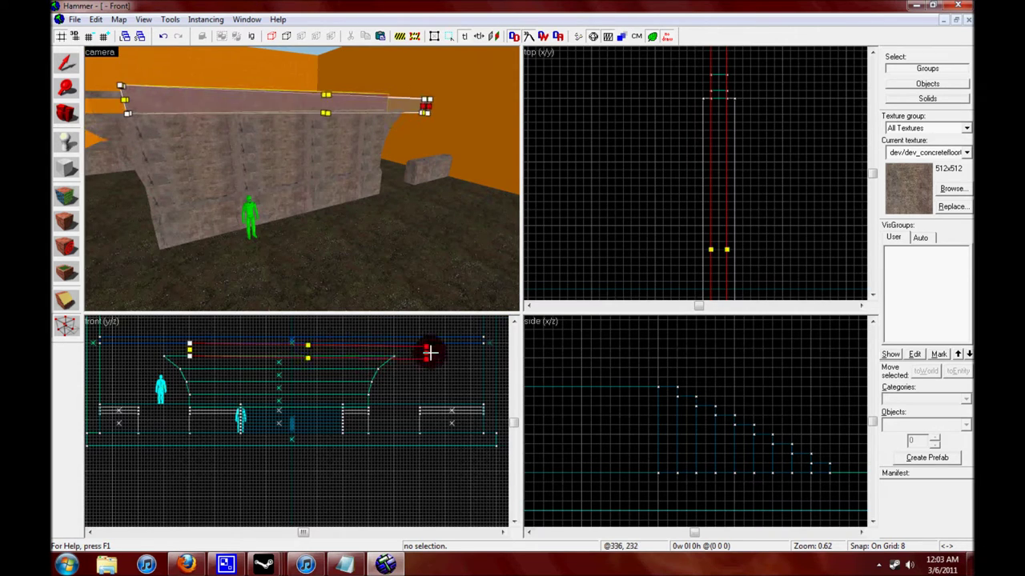
left_click_drag(213, 348, 209, 347)
key("z")
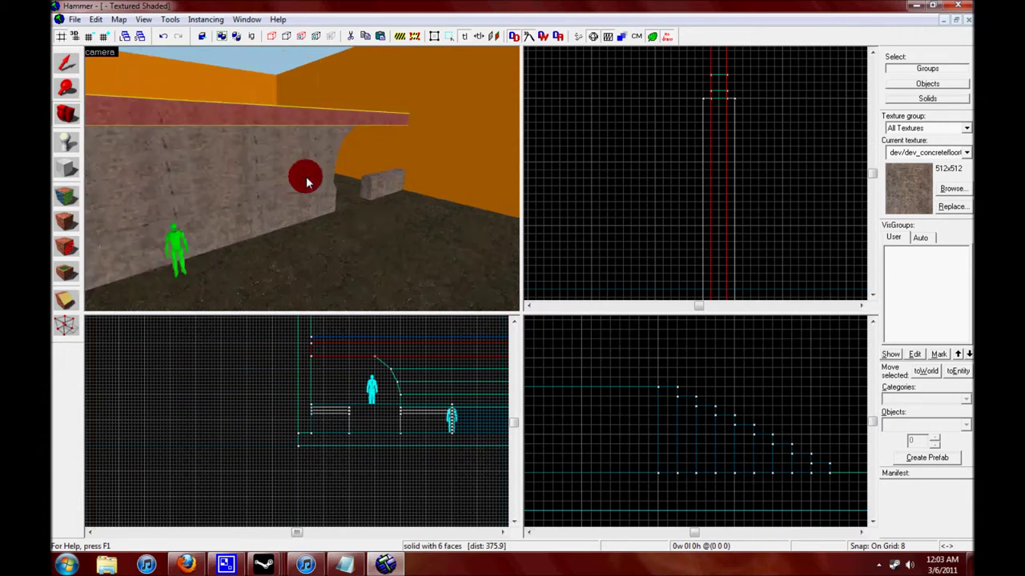
key("z")
left_click(137, 130)
key("z")
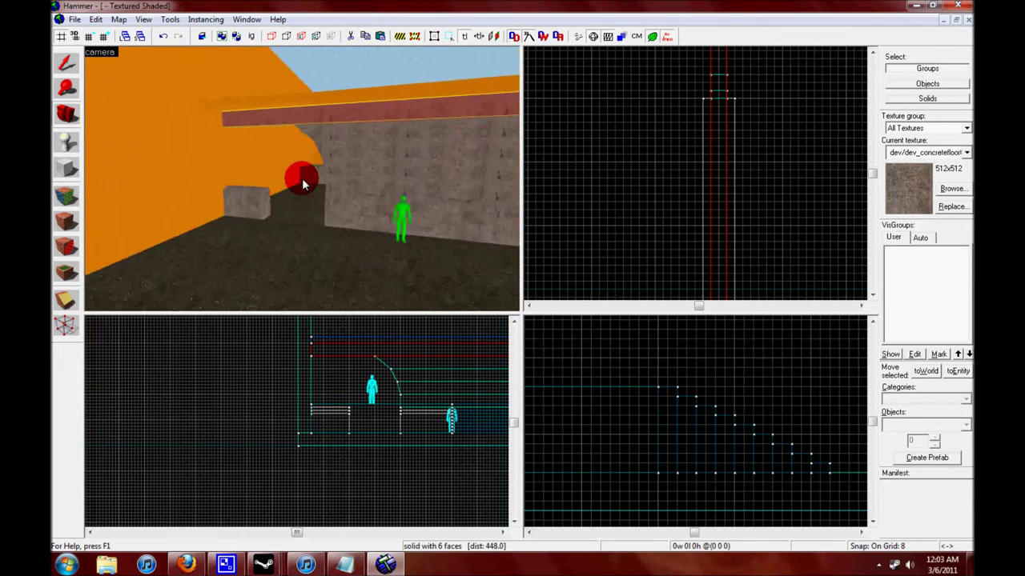
key("z")
Create a block 16 units wide, 96 long and 32 high on one short end wall segment and stack copies up to the beam
left_click(66, 168)
scroll(336, 413, "up", 2)
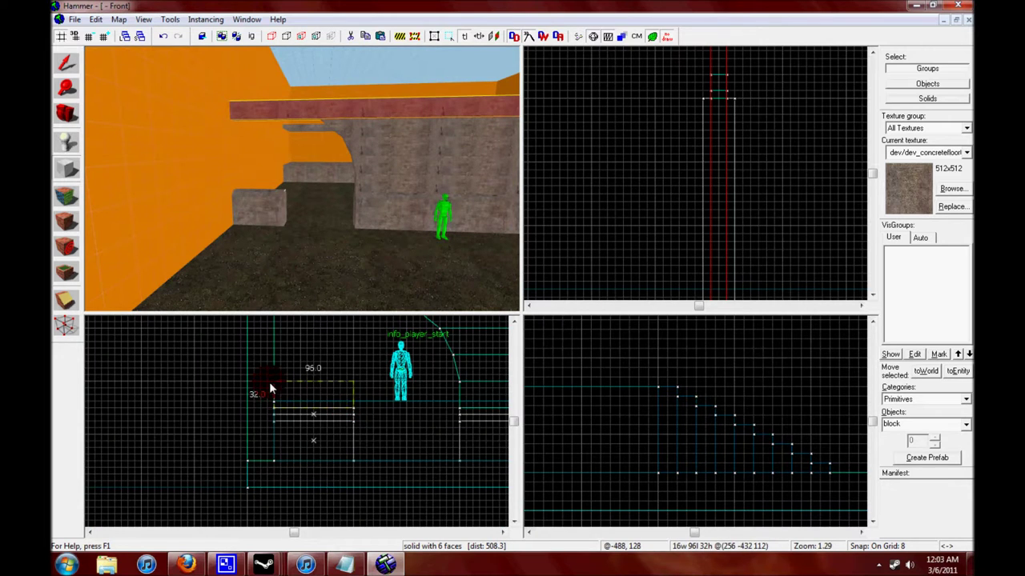
key("Return")
left_click_drag(343, 405, 341, 362)
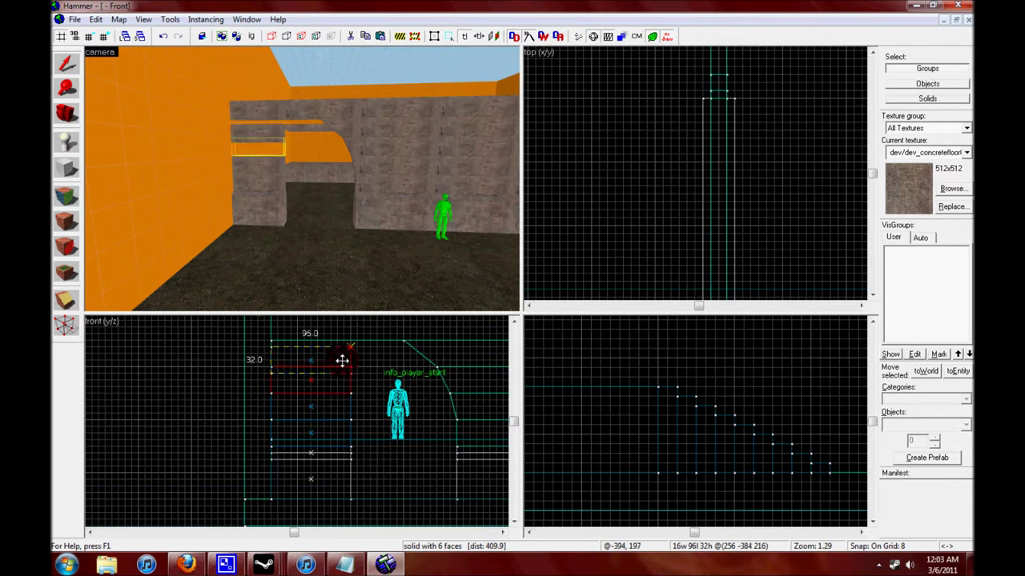
Move the inner end vertices of the short stacked blocks toward the middle wall to complete the pointed arch over the gap
left_click(59, 328)
left_click(311, 432)
scroll(373, 430, "up", 1)
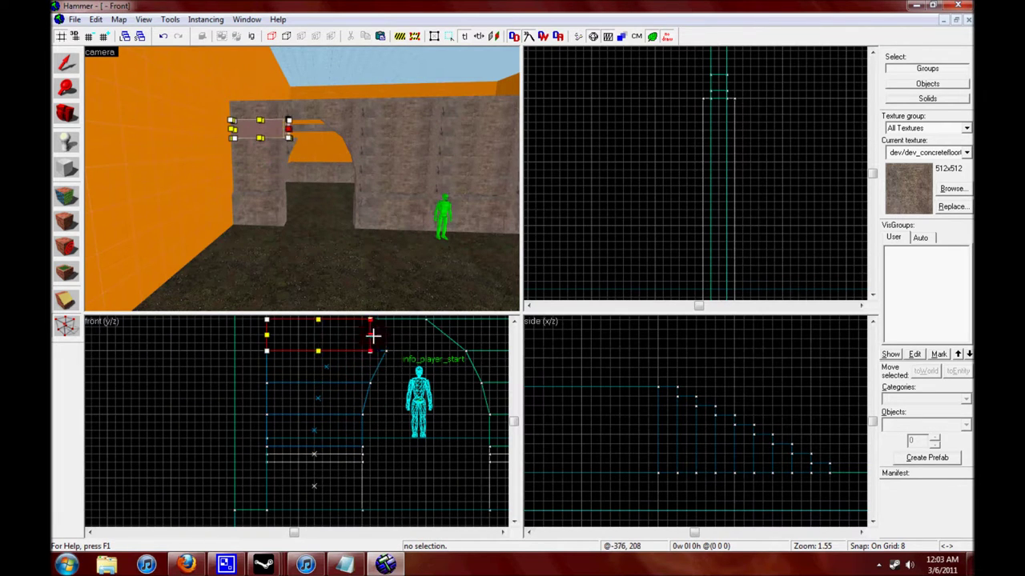
left_click_drag(369, 335, 387, 333)
scroll(391, 328, "down", 1)
scroll(411, 324, "up", 2)
Copy the short stacked arch blocks, turn the copy around and place it above the opposite end wall segment
left_click(236, 175)
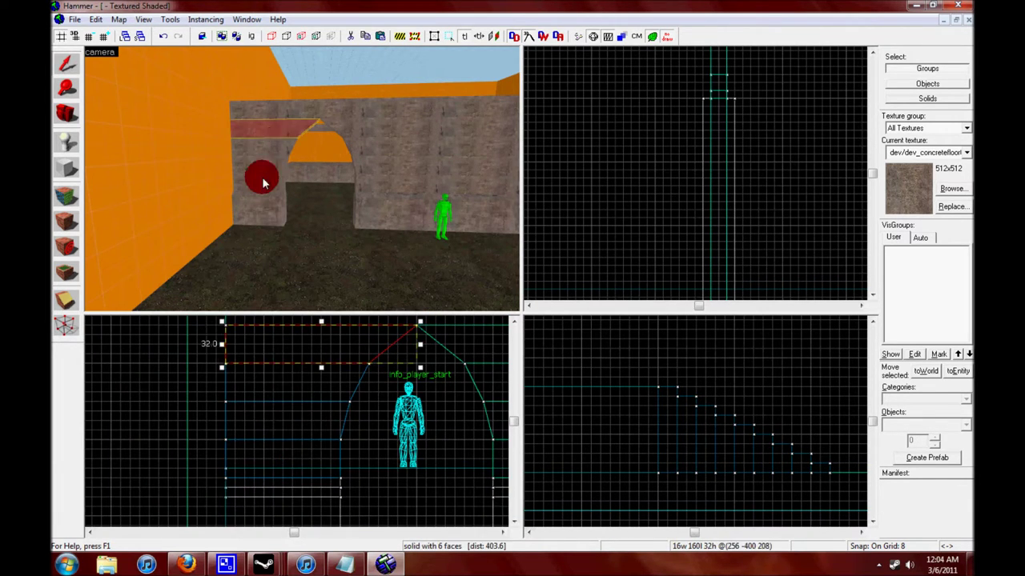
scroll(743, 205, "up", 3)
mouse_move(734, 223)
left_mouse_down()
mouse_move(718, 32)
mouse_move(720, 199)
left_mouse_up()
key("ctrl+m")
left_click(494, 318)
left_click(68, 85)
left_click_drag(264, 172, 302, 184)
left_click_drag(696, 174, 716, 233)
Pull the outer vertices of the copied arch blocks out to the side wall to close the remaining opening
left_click(68, 341)
scroll(411, 396, "down", 3)
scroll(689, 400, "up", 3)
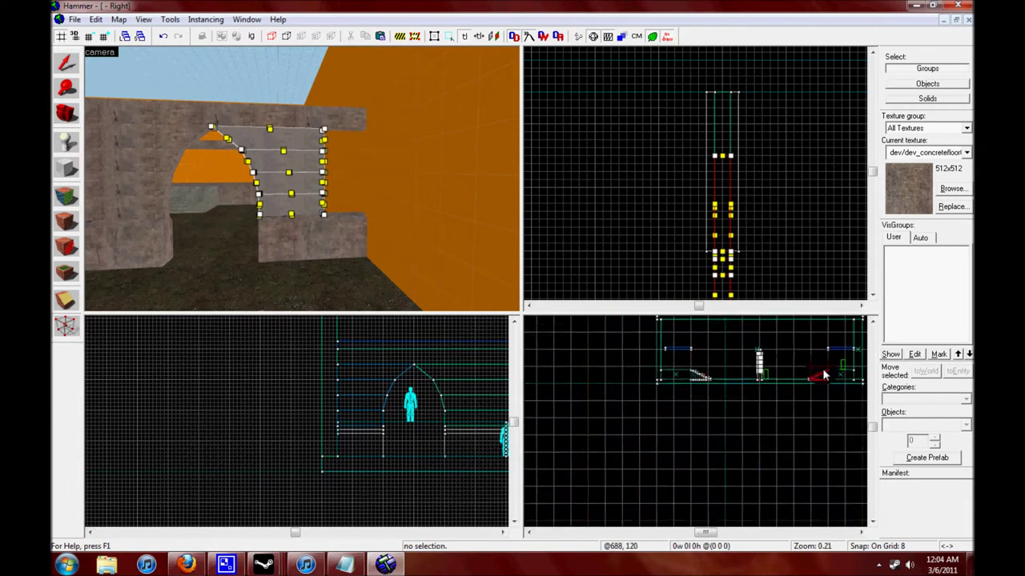
scroll(324, 374, "up", 4)
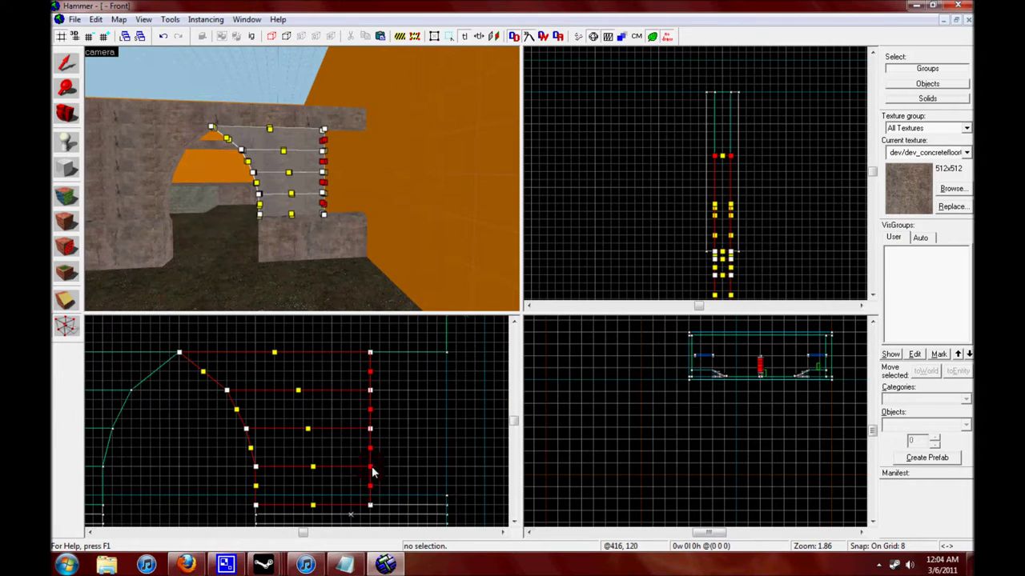
left_click(68, 63)
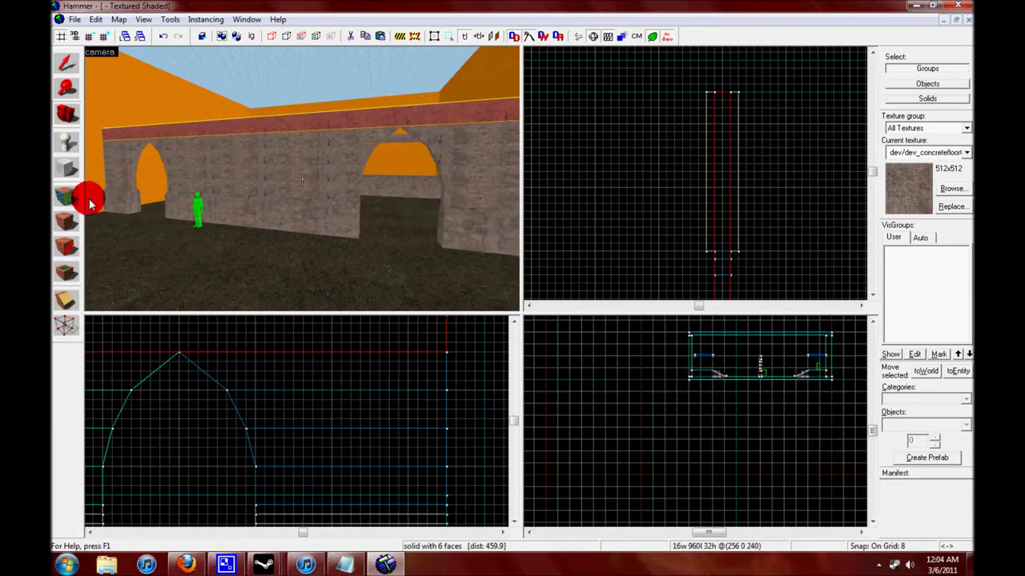
Select the faces of all stacked blocks and the top beam above the low dividing wall for texturing
left_click(86, 199)
left_click(213, 176)
left_click(318, 152, "ctrl+shift")
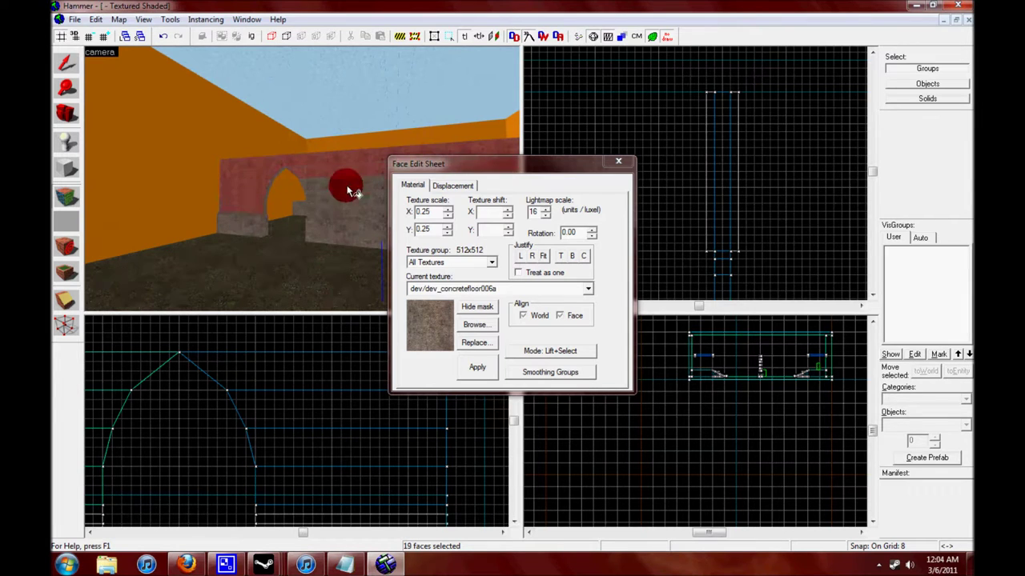
left_click(347, 185, "ctrl")
left_click_drag(293, 195, 392, 265)
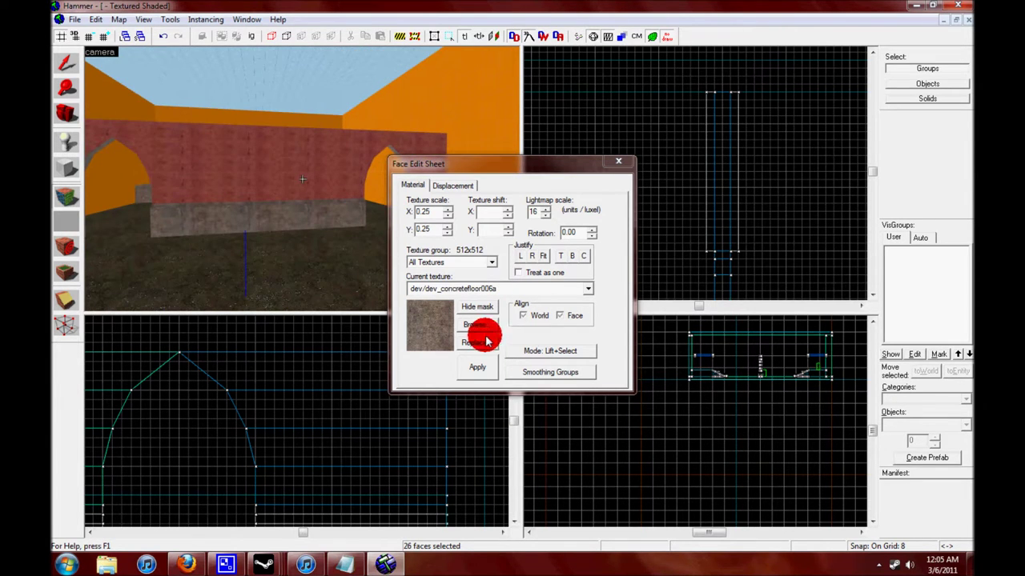
Apply the nature/dirtfloor003a texture to the selected upper wall faces and adjust its texture scale
left_click(544, 256)
left_click(475, 324)
double_click(512, 270)
left_click(476, 366)
left_click(460, 228)
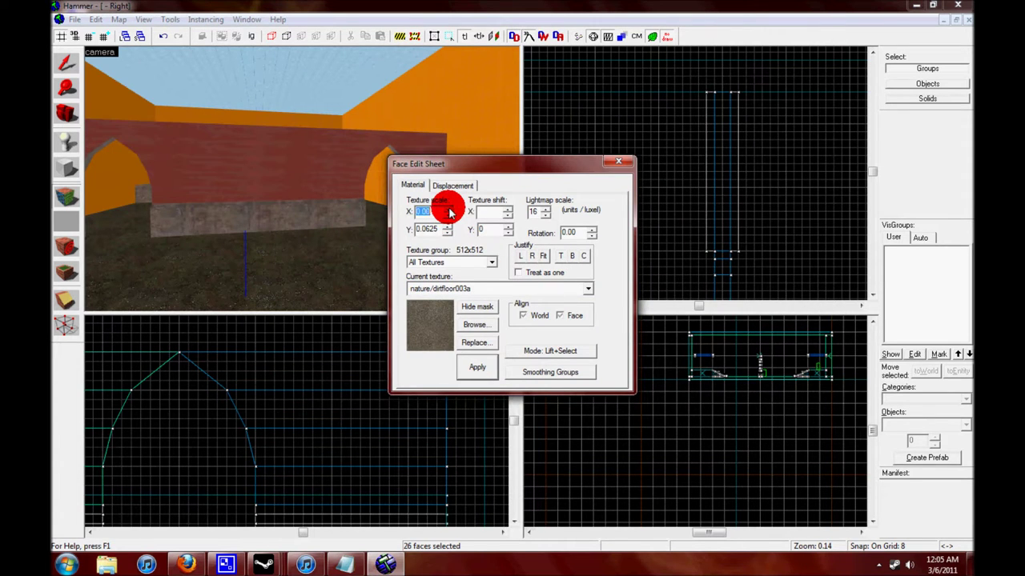
left_click(66, 113)
Copy the dividing wall's top beam onto itself as a cap and reduce the copy's height to 16 units
left_click_drag(302, 177, 342, 178)
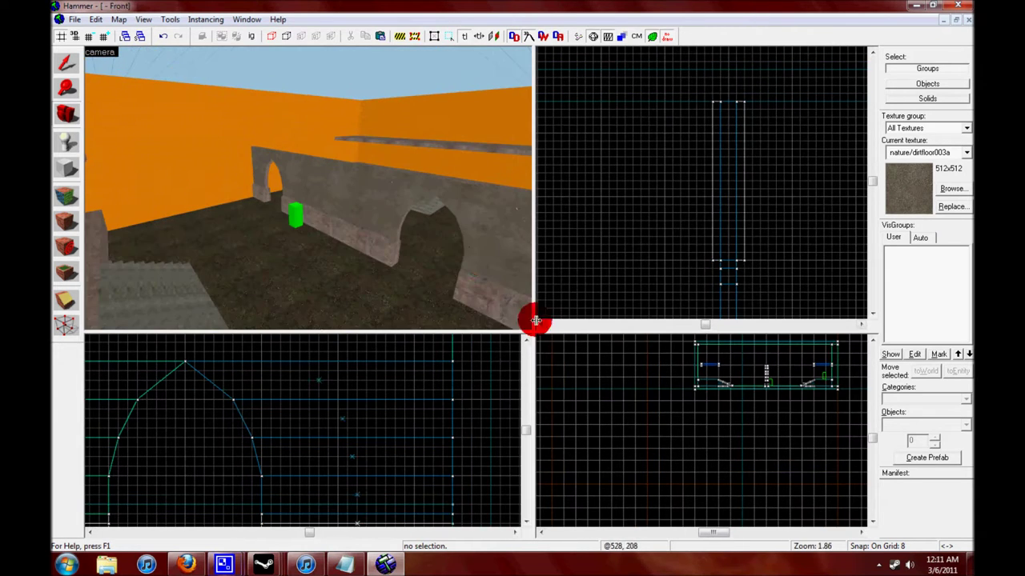
left_click_drag(320, 320, 353, 342)
mouse_move(224, 565)
left_click_drag(302, 192, 272, 164)
key("shift+s")
left_click(272, 169)
scroll(316, 384, "down", 2)
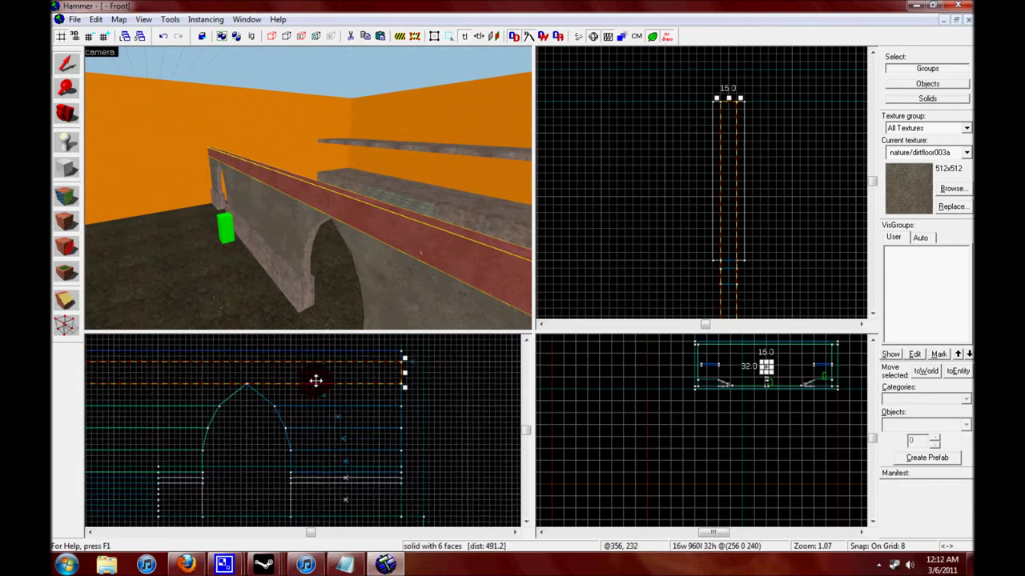
scroll(761, 348, "up", 4)
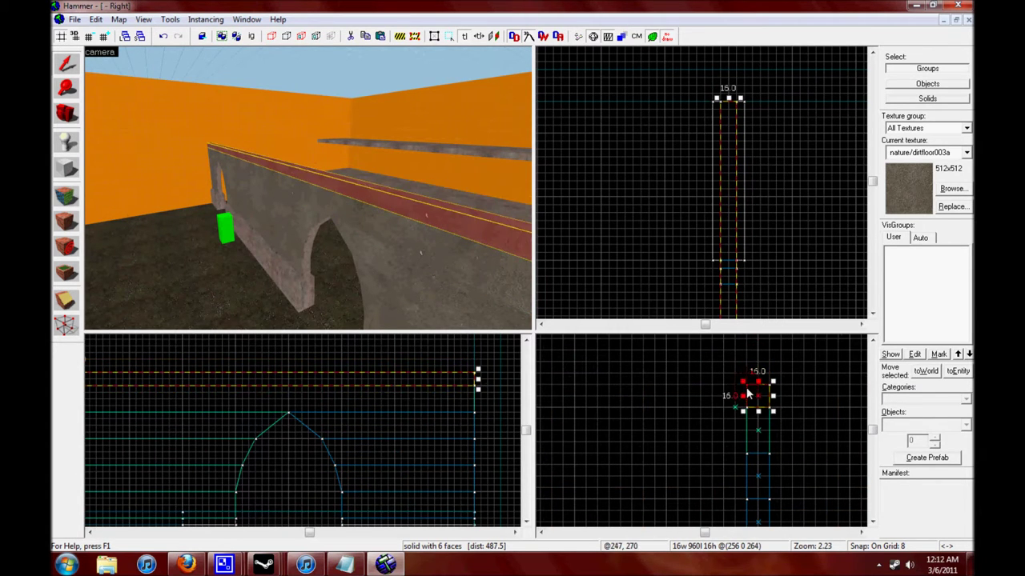
Flare the upper edge of the dividing wall's top beam outward and try rounding the cap's upper corner on a 4-unit grid
left_click(233, 332)
left_click_drag(96, 86, 306, 188)
left_click(307, 187)
mouse_move(738, 388)
left_mouse_down()
mouse_move(754, 344)
mouse_move(777, 354)
mouse_move(761, 346)
left_mouse_up()
key("shift+v")
key("shift+v")
key("shift+v")
scroll(781, 376, "up", 5)
key("bracketleft")
scroll(761, 392, "down", 1)
key("shift+v")
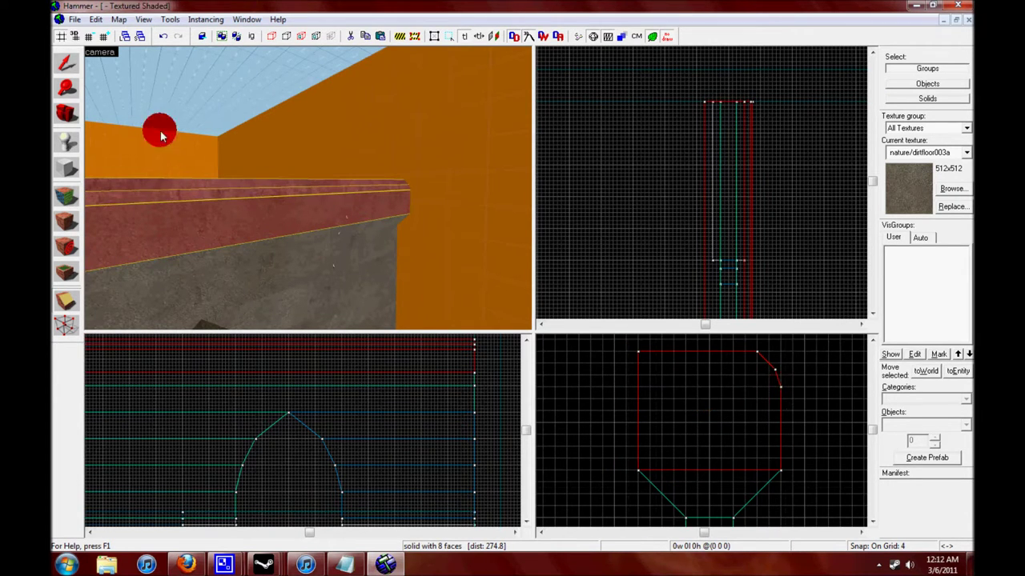
Taper the cap block above the beam into a trapezoid by moving its upper vertices down and inward
left_click(744, 397)
left_click(64, 152)
left_click(709, 351)
key("shift+v")
left_click_drag(781, 351, 706, 350)
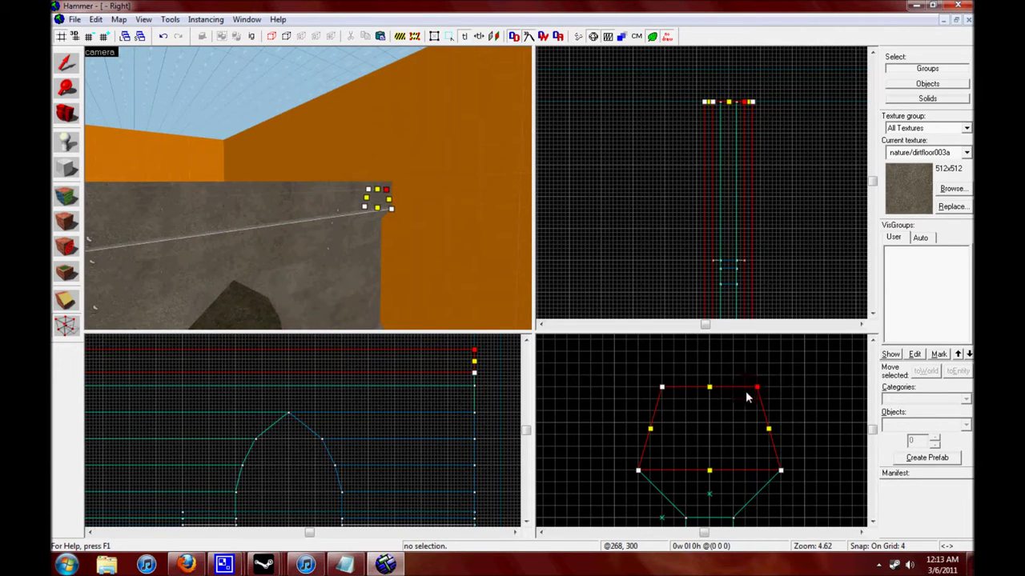
Shape the topmost cap block into a narrower trapezoid and align the block beneath it to form a symmetrical rounded top
mouse_move(691, 440)
left_mouse_down()
mouse_move(690, 356)
mouse_move(628, 384)
left_mouse_up()
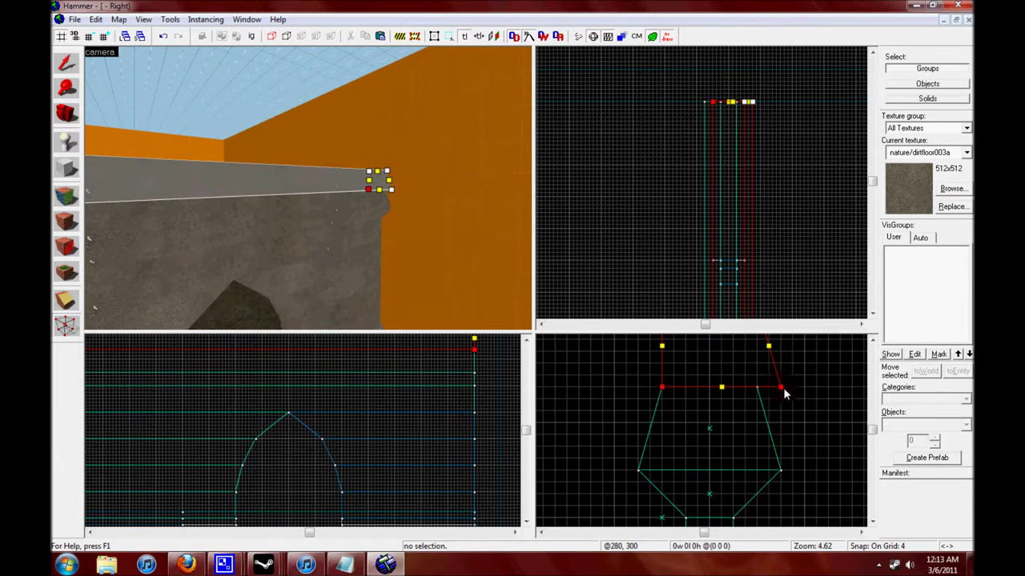
left_click_drag(759, 387, 761, 389)
scroll(760, 400, "down", 2)
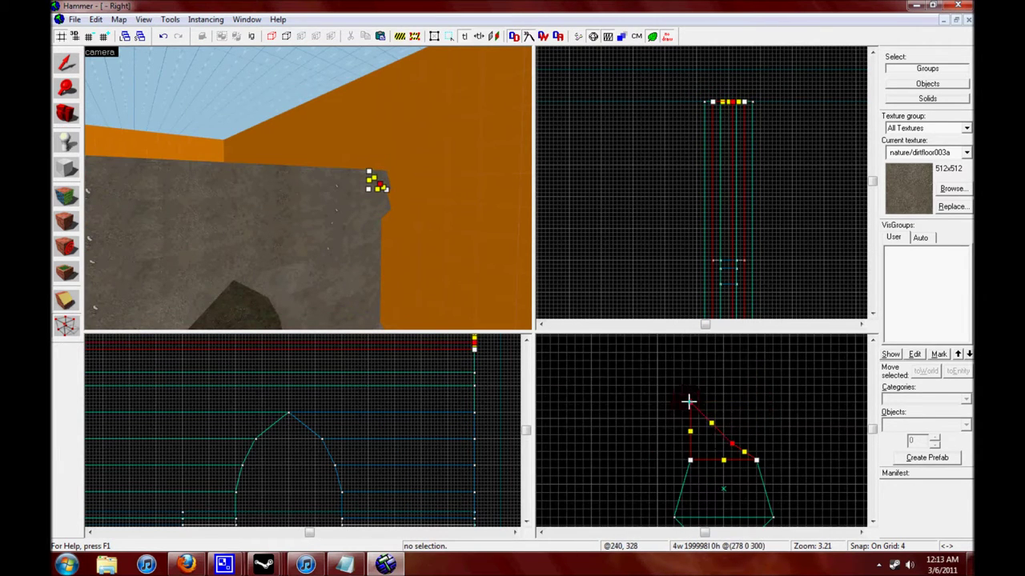
mouse_move(713, 447)
left_mouse_down()
mouse_move(759, 476)
mouse_move(751, 440)
left_mouse_up()
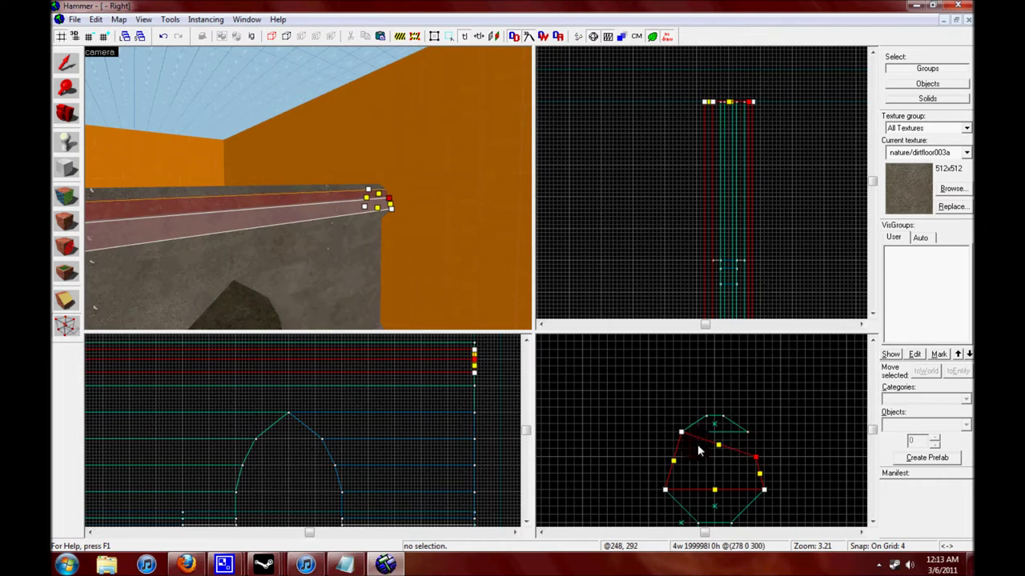
mouse_move(676, 458)
left_mouse_down()
mouse_move(681, 429)
mouse_move(674, 455)
mouse_move(736, 437)
left_mouse_up()
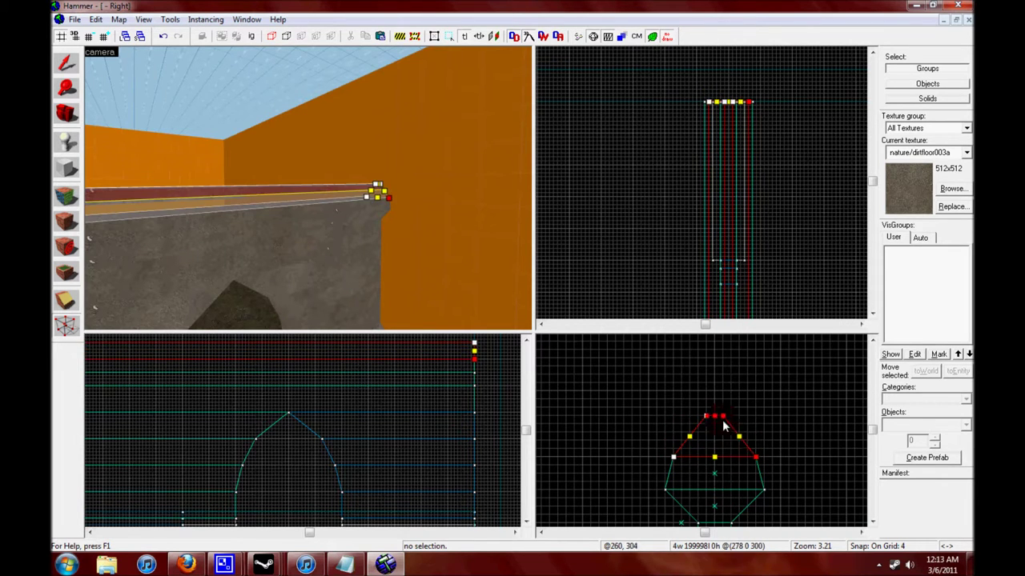
Filter the textures by dev and choose dev/dev_measuregeneric01b as the current texture
left_click(68, 76)
left_click_drag(300, 183, 308, 191)
left_click(949, 188)
scroll(656, 305, "down", 10)
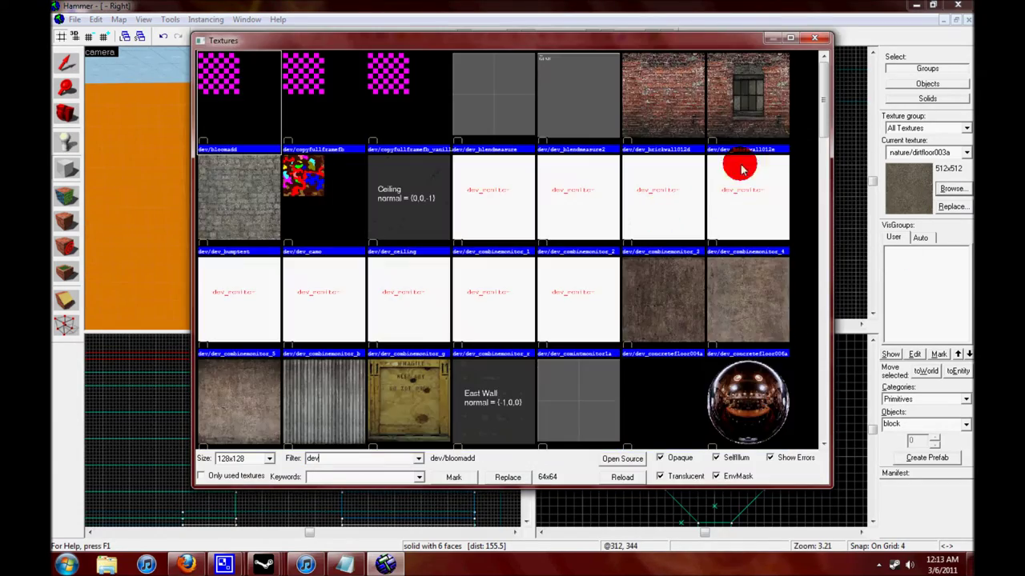
double_click(240, 183)
Create a 16 x 16 x 16 unit block resting on top of the dividing wall above an arch
left_click(71, 160)
left_click(68, 156)
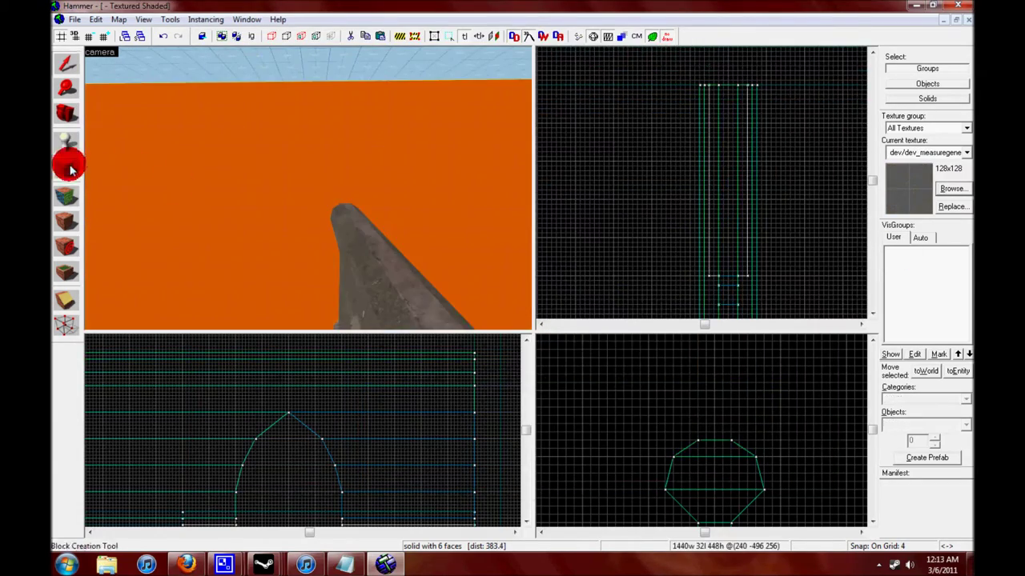
scroll(747, 171, "up", 2)
scroll(737, 209, "down", 1)
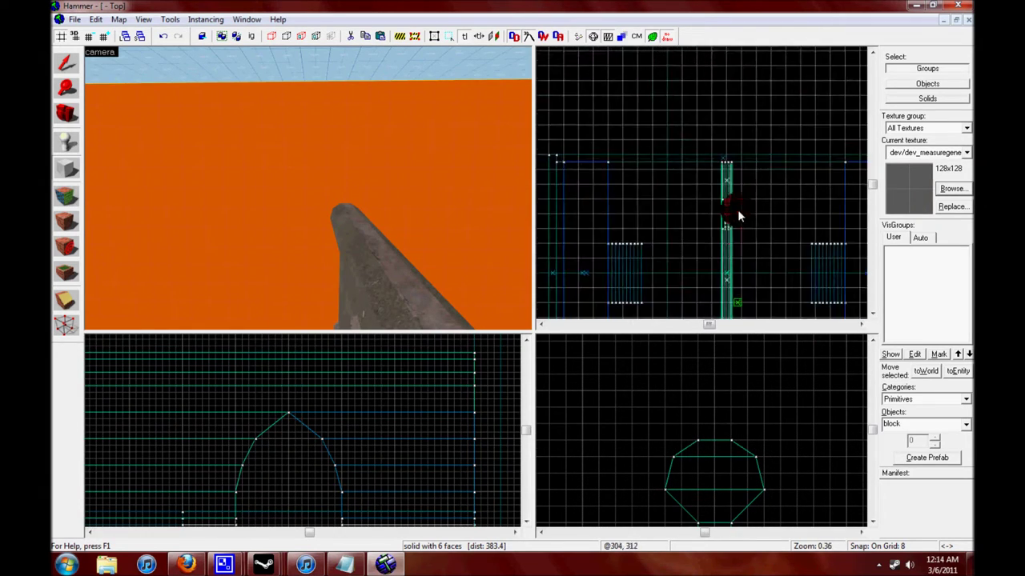
scroll(375, 410, "down", 5)
left_click_drag(354, 263, 308, 184)
scroll(312, 401, "up", 8)
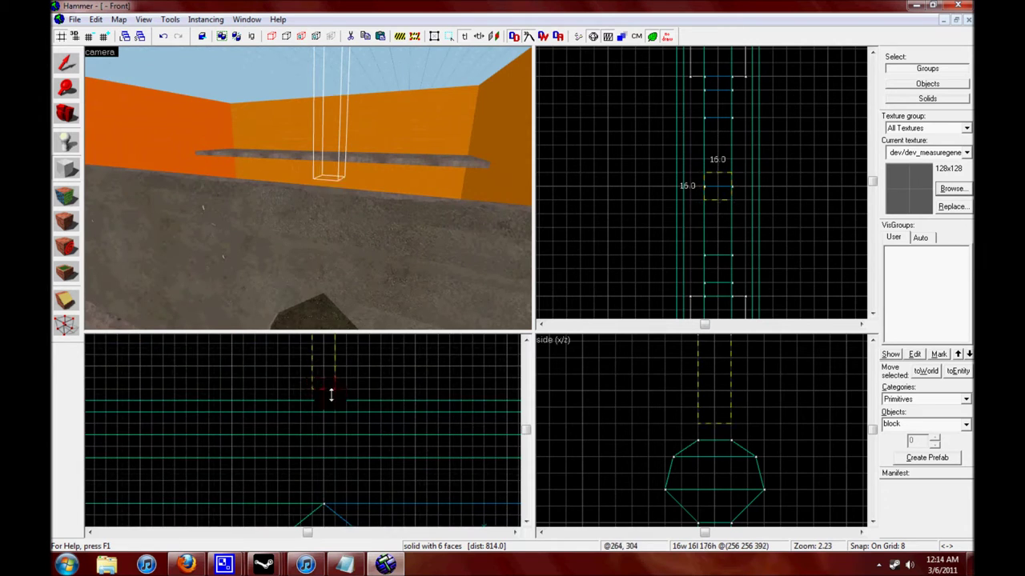
left_click_drag(331, 422, 332, 392)
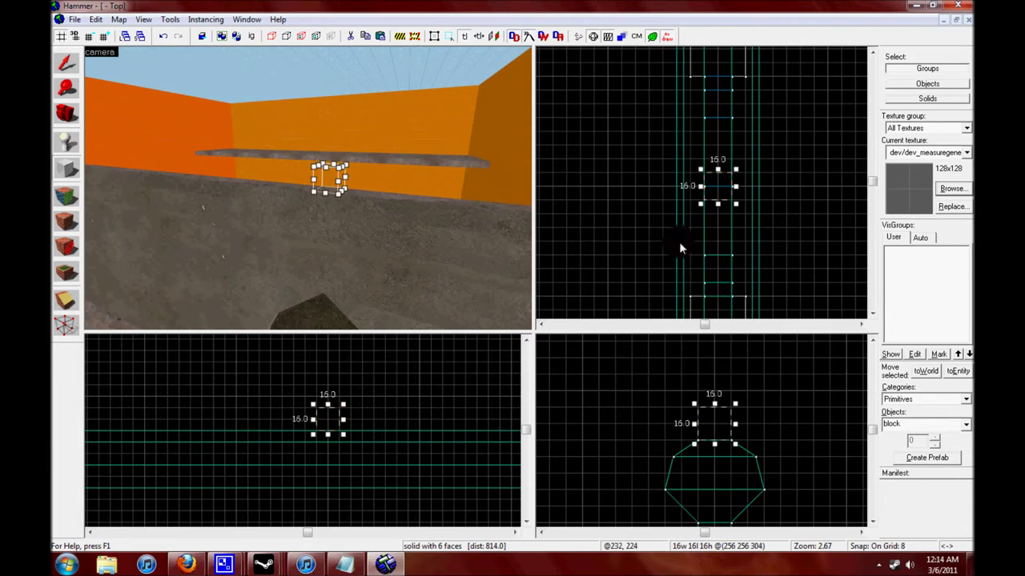
key("Return")
Add a 16-unit block on each side of the first block and taper both outer ends in plan on a 4-unit grid
left_click_drag(702, 176, 702, 190)
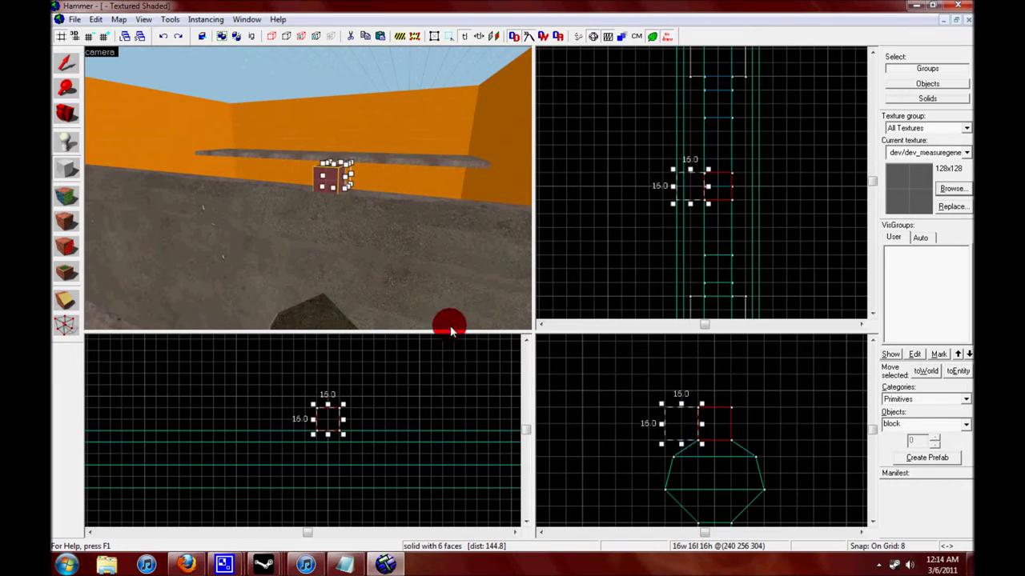
left_click(348, 254)
left_click_drag(275, 155, 382, 153)
key("shift+v")
left_click(390, 172, "ctrl")
left_click(758, 175, "ctrl")
key("bracketleft")
scroll(758, 171, "up", 2)
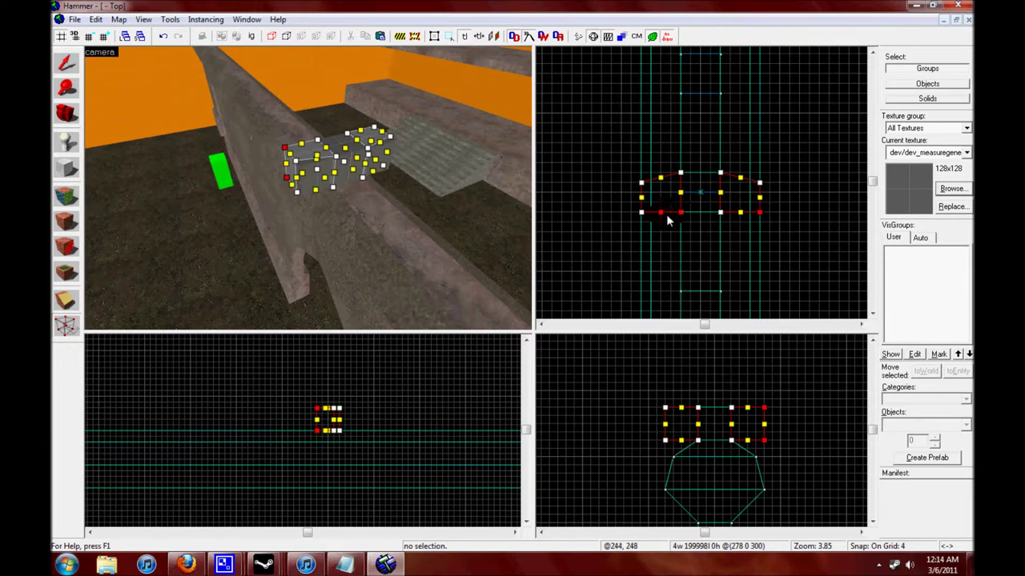
key("shift+v")
left_click(101, 75)
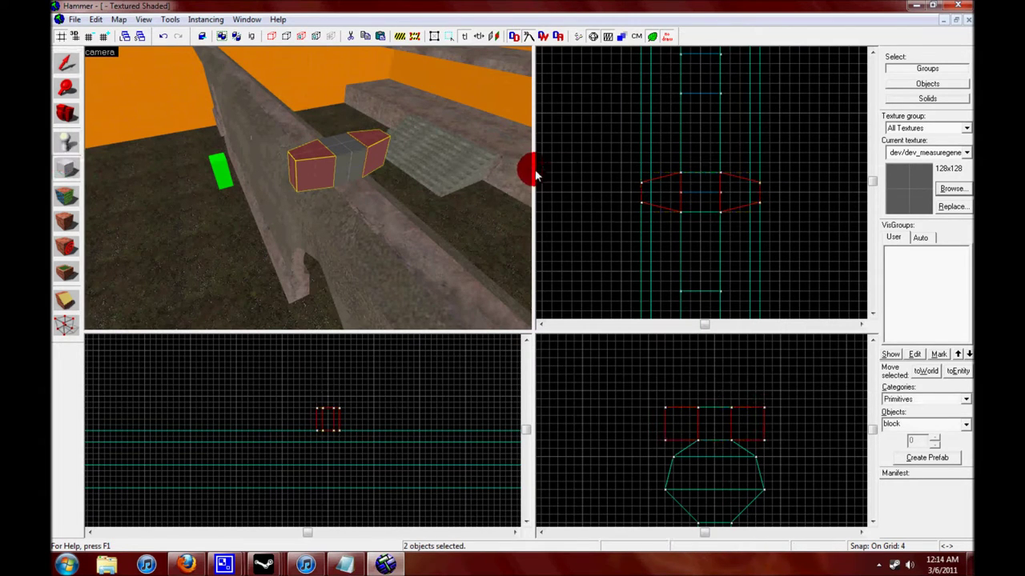
Create a 56 x 24 x 16 unit arm block beside the tapered block and slope its underside up towards the outer end
left_click_drag(591, 215, 592, 227)
scroll(576, 204, "down", 2)
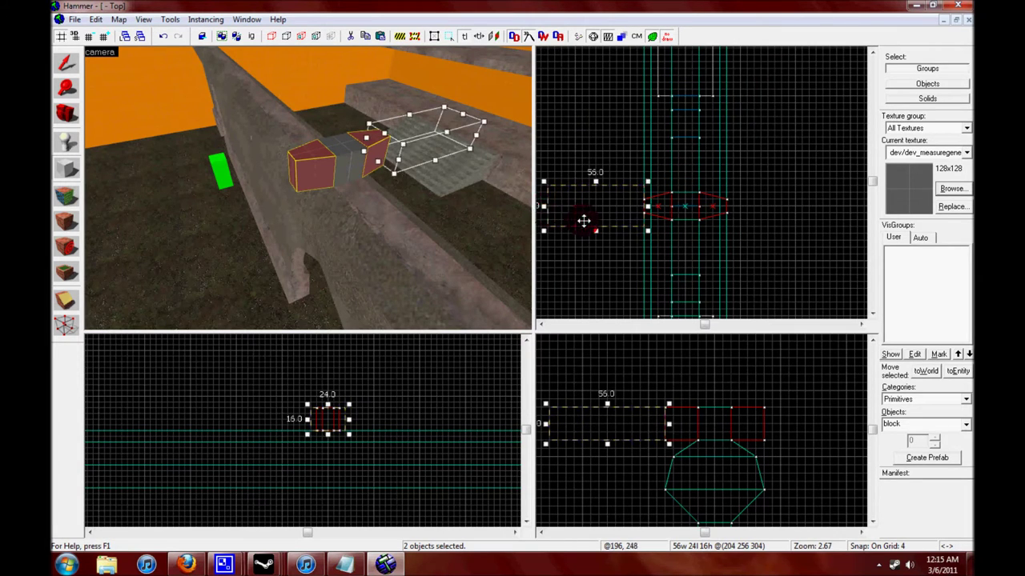
left_click_drag(621, 425, 621, 425)
key("shift+v")
left_click(549, 436)
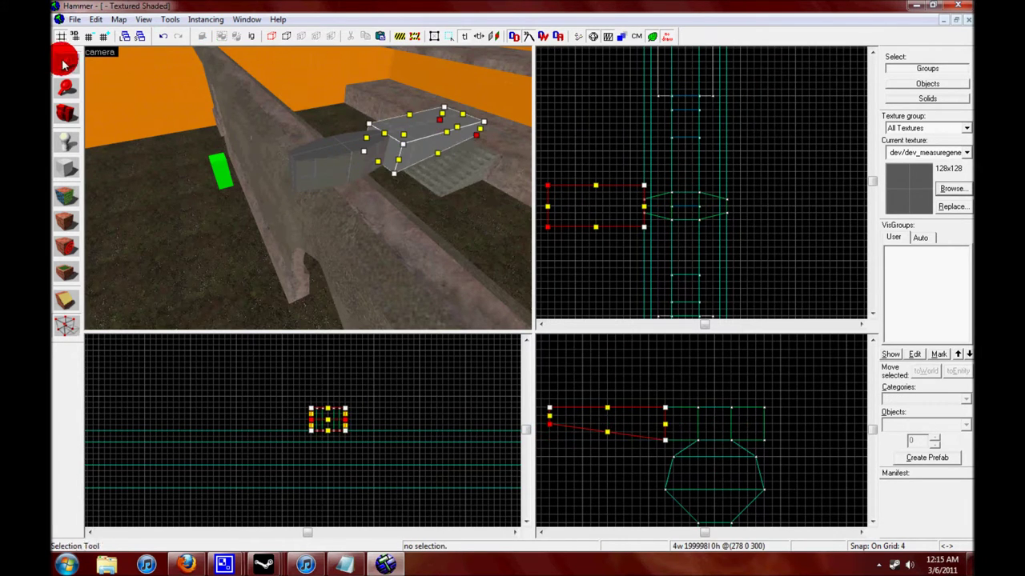
Copy the arm block to the opposite side of the fixture and rotate it so its underside rises outward
left_click(64, 64)
left_click_drag(609, 206, 773, 206)
key("ctrl+m")
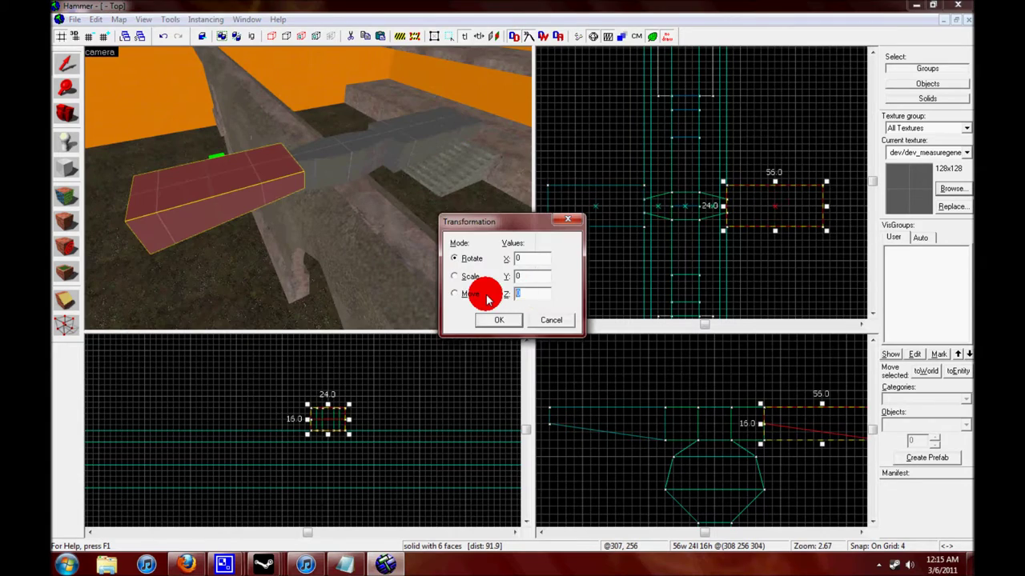
key("Escape")
Select an arm block for face texturing, filter the textures by light, and choose lights/fluorescentcool001a
left_click_drag(485, 293, 247, 210)
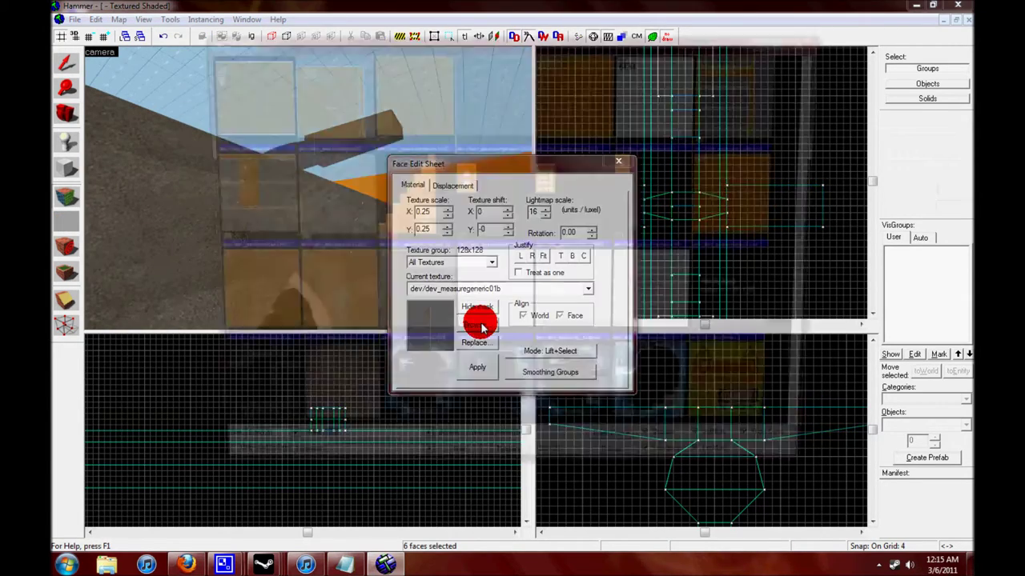
left_click(479, 324)
scroll(481, 327, "down", 10)
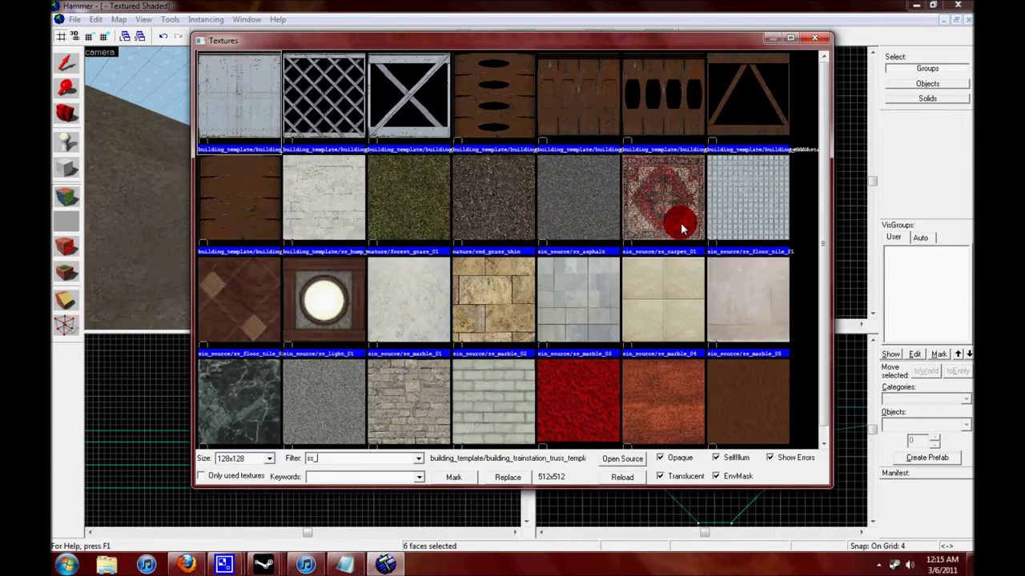
key("BackSpace")
key("BackSpace")
key("BackSpace")
type("light")
scroll(802, 394, "down", 10)
scroll(803, 394, "up", 10)
double_click(416, 316)
Apply the recently used lights/fluorescentcool001a texture to the underside face of the fixture's arm
left_click(453, 290)
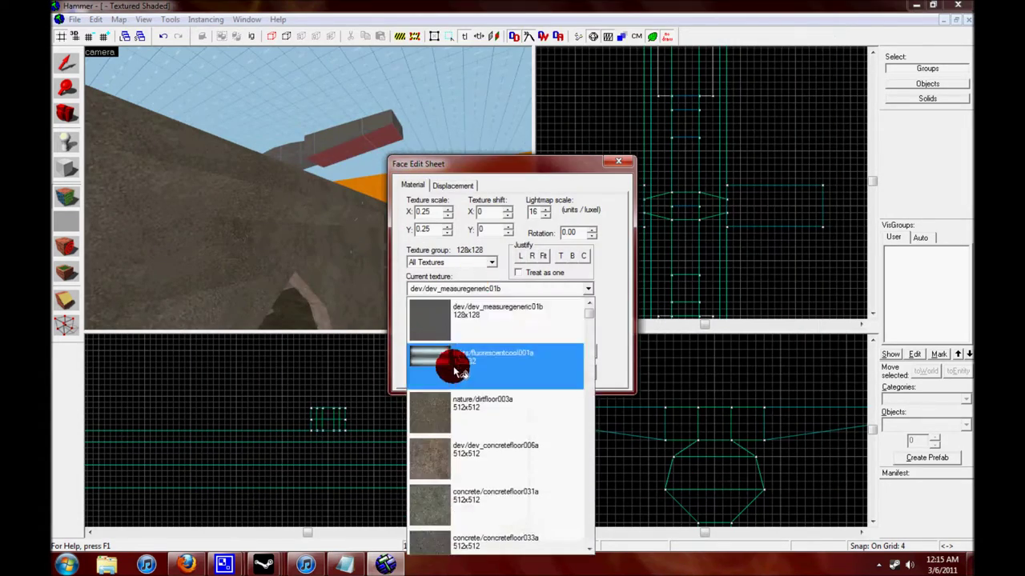
left_click(460, 370)
left_click(624, 167)
left_click_drag(309, 187, 313, 187)
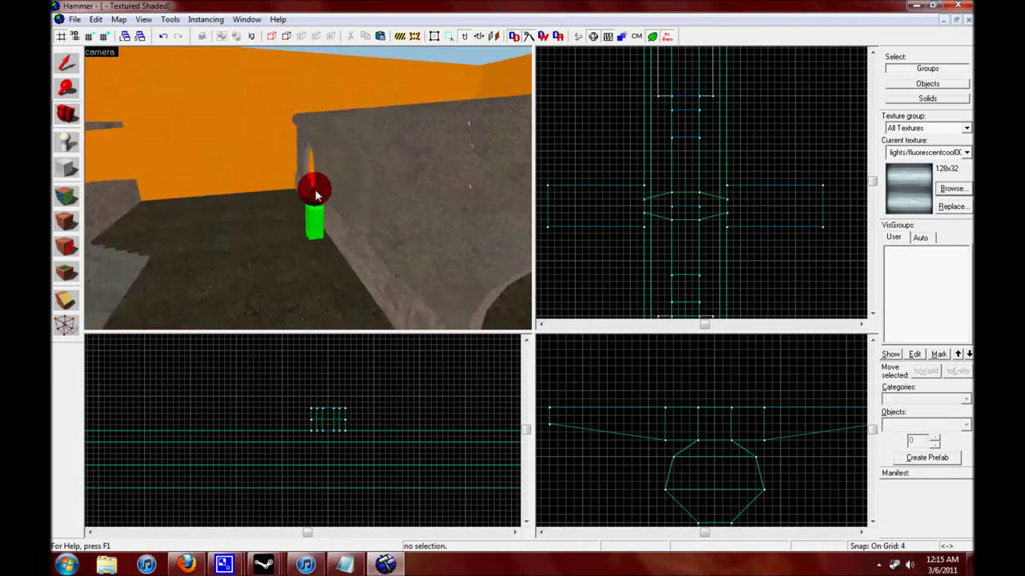
Select all the remaining faces of the light fixture around both arms and the centre blocks for texturing
left_click(64, 204)
left_click(207, 152)
left_click_drag(206, 152, 173, 179)
key("shift+a")
mouse_move(313, 240)
left_mouse_down()
mouse_move(297, 190)
mouse_move(314, 192)
mouse_move(213, 194)
mouse_move(253, 229)
mouse_move(264, 224)
left_mouse_up()
left_click(618, 161)
left_click_drag(304, 188, 203, 238)
key("shift+a")
mouse_move(312, 193)
left_mouse_down()
mouse_move(329, 190)
mouse_move(311, 198)
mouse_move(190, 173)
mouse_move(307, 186)
mouse_move(259, 221)
mouse_move(306, 184)
mouse_move(313, 194)
mouse_move(275, 188)
left_mouse_up()
key("shift+c")
key("shift+a")
mouse_move(157, 202)
left_mouse_down()
mouse_move(313, 195)
mouse_move(290, 164)
mouse_move(349, 214)
left_mouse_up()
Filter the textures by metal and apply a dark metal/citadel_tilefloor texture to the selected fixture faces
left_click(474, 325)
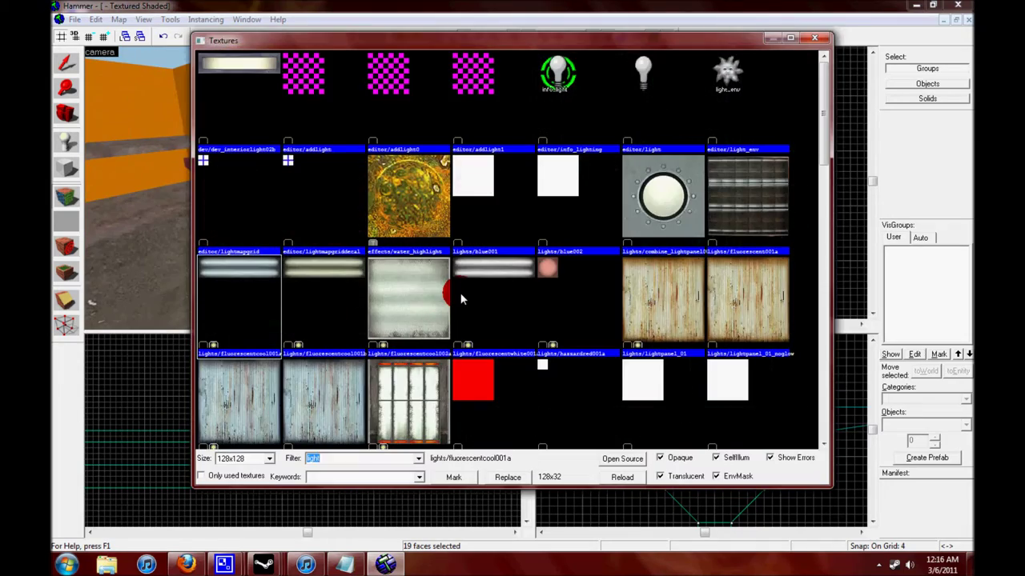
left_click_drag(825, 72, 377, 348)
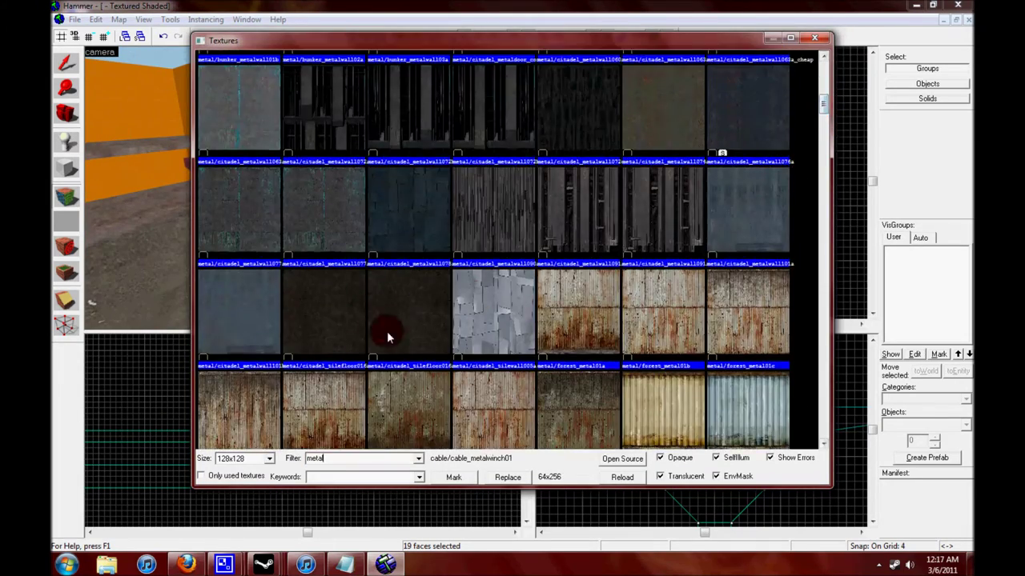
double_click(377, 347)
left_click(622, 160)
Group the fixture's five blocks and place a copy further along the top of the dividing wall
mouse_move(688, 218)
left_mouse_down()
mouse_move(691, 371)
mouse_move(702, 208)
left_mouse_up()
left_click(117, 163)
mouse_move(117, 162)
left_mouse_down()
mouse_move(304, 184)
mouse_move(302, 197)
left_mouse_up()
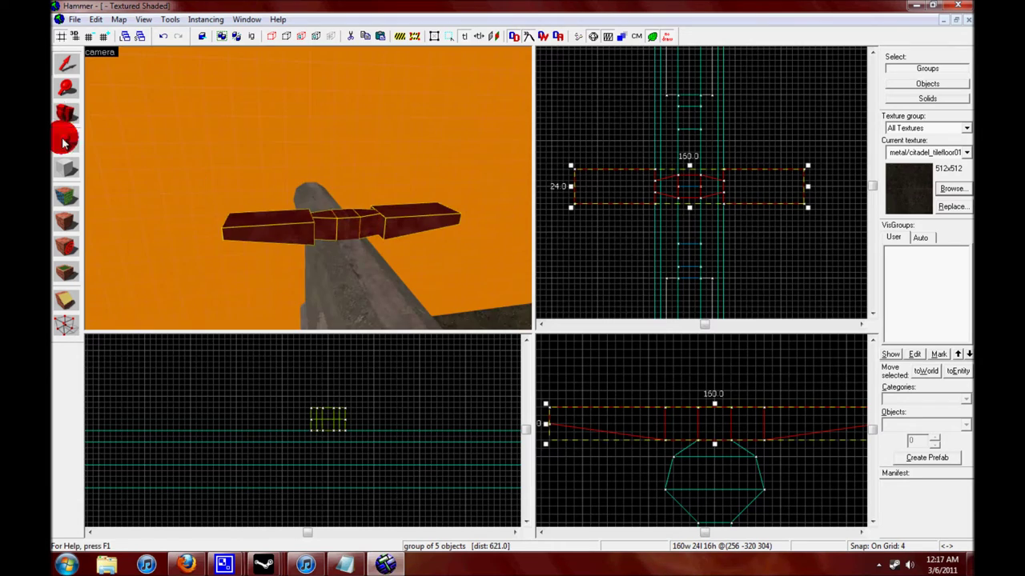
left_click(66, 64)
Make another copy of the fixture group away from the dividing wall and rotate it a quarter turn
scroll(643, 239, "down", 5)
scroll(643, 239, "up", 5)
key("ctrl+m")
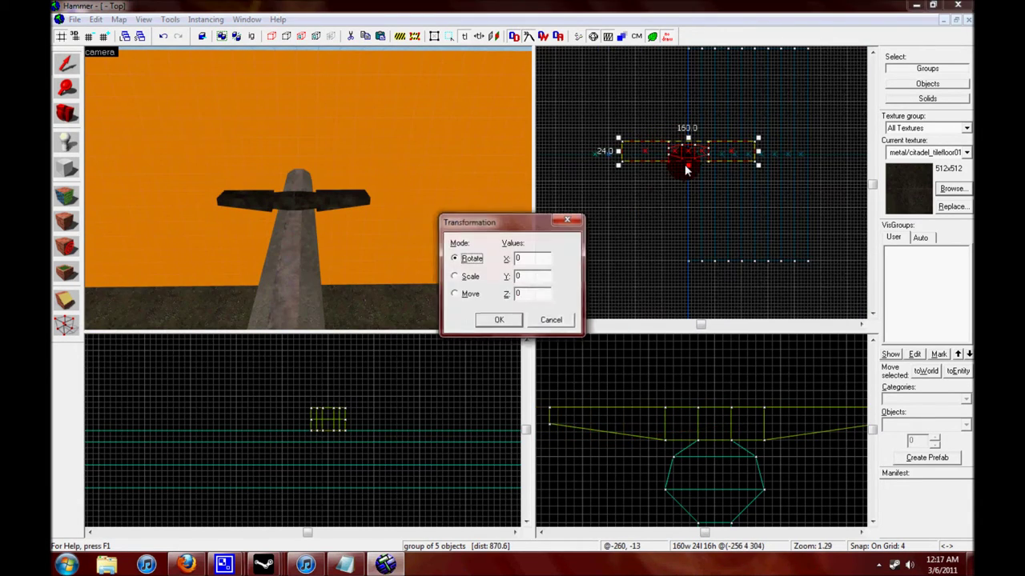
left_click(493, 313)
left_click(67, 112)
left_click_drag(307, 189, 385, 188)
Lower the rotated fixture beneath the end platform's upper ledge and place a second copy further along it
left_click_drag(666, 157, 606, 160)
scroll(606, 160, "up", 4)
scroll(267, 368, "up", 4)
left_click_drag(328, 353, 328, 411)
left_click_drag(307, 187, 346, 343)
scroll(652, 165, "down", 2)
left_click_drag(651, 165, 654, 189)
scroll(655, 202, "down", 5)
Copy both ledge fixtures across the room to the matching position under the opposite upper ledge
left_click(68, 112)
left_click_drag(328, 232, 194, 149)
left_click_drag(670, 186, 679, 186)
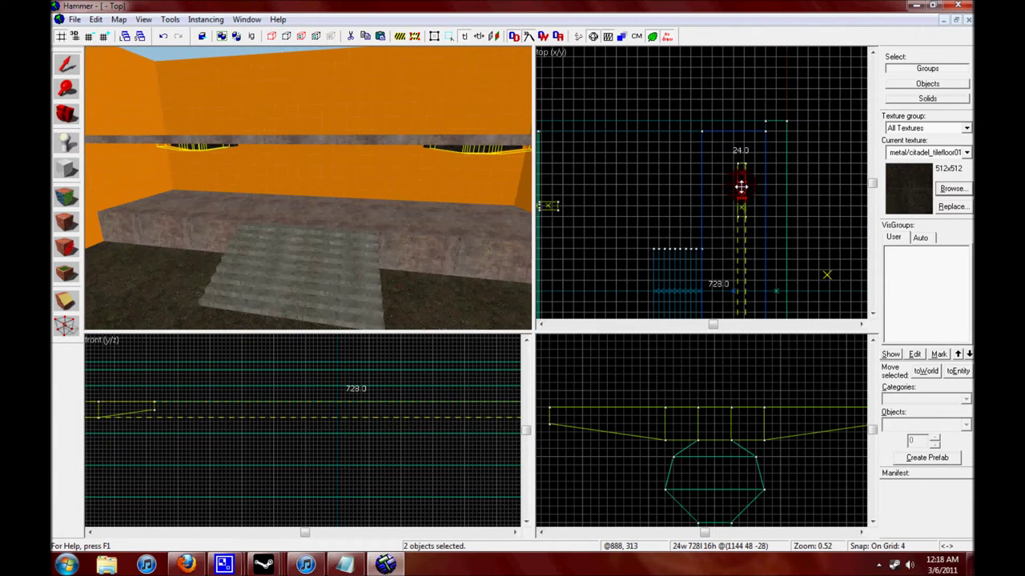
mouse_move(297, 187)
left_mouse_down()
mouse_move(307, 187)
mouse_move(293, 189)
left_mouse_up()
scroll(716, 176, "up", 3)
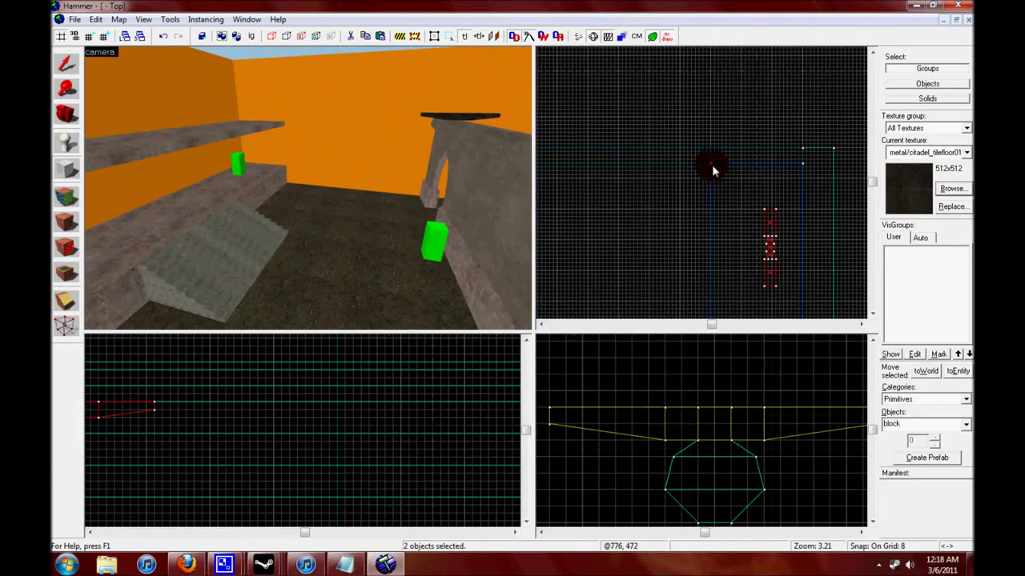
Create an 8-unit-thick, 960-unit-long wall with a dev/dev_concretefloor texture between the platform's front edge and the upper ledge
left_click(952, 188)
type("dev")
double_click(584, 212)
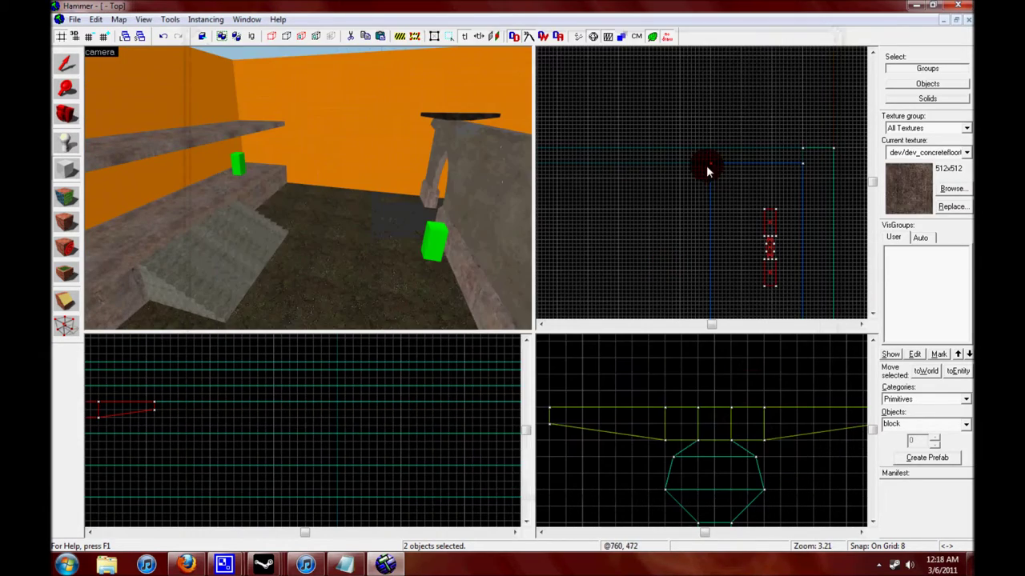
scroll(716, 264, "down", 2)
left_click(713, 216)
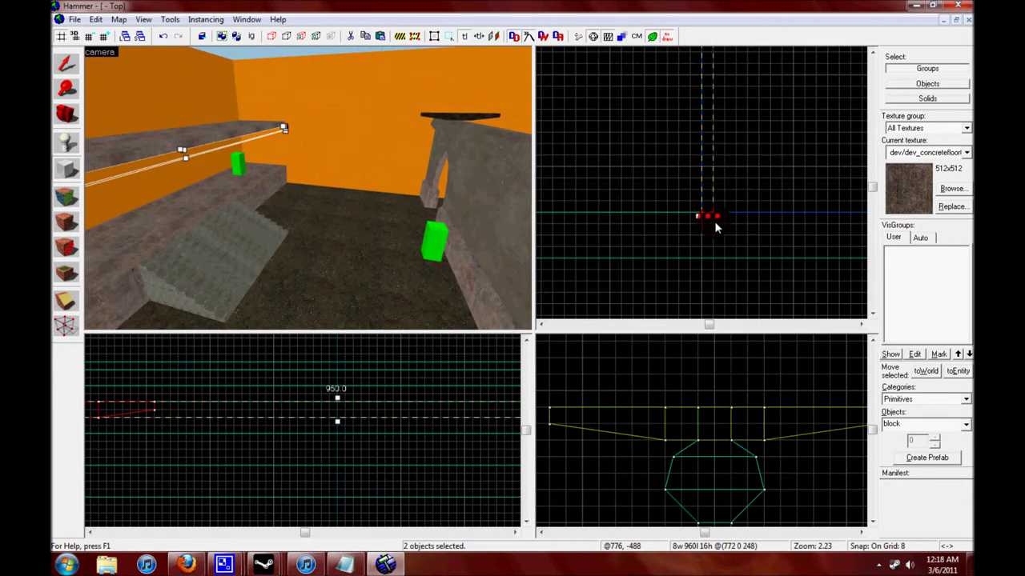
scroll(713, 196, "down", 3)
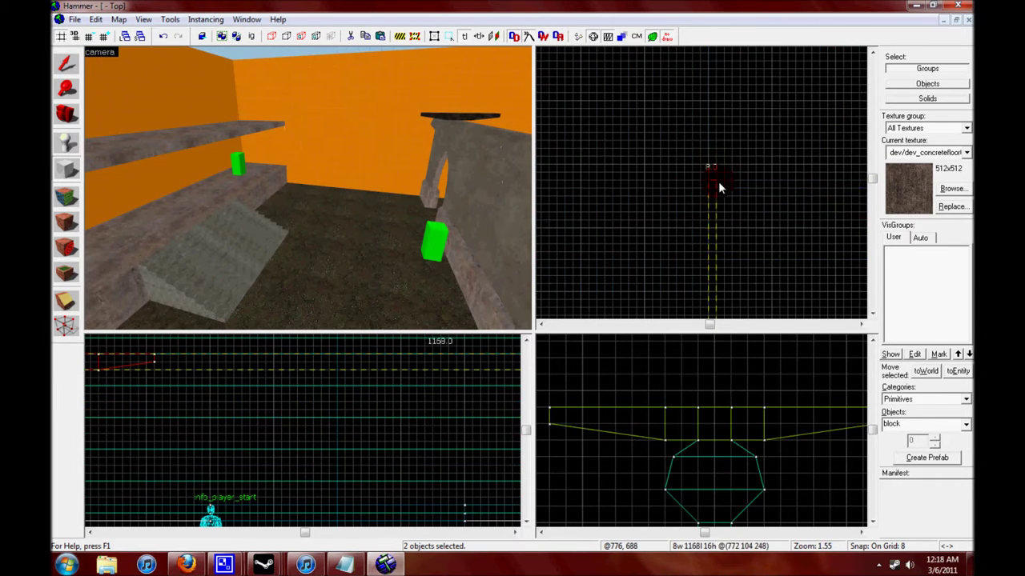
scroll(350, 435, "down", 3)
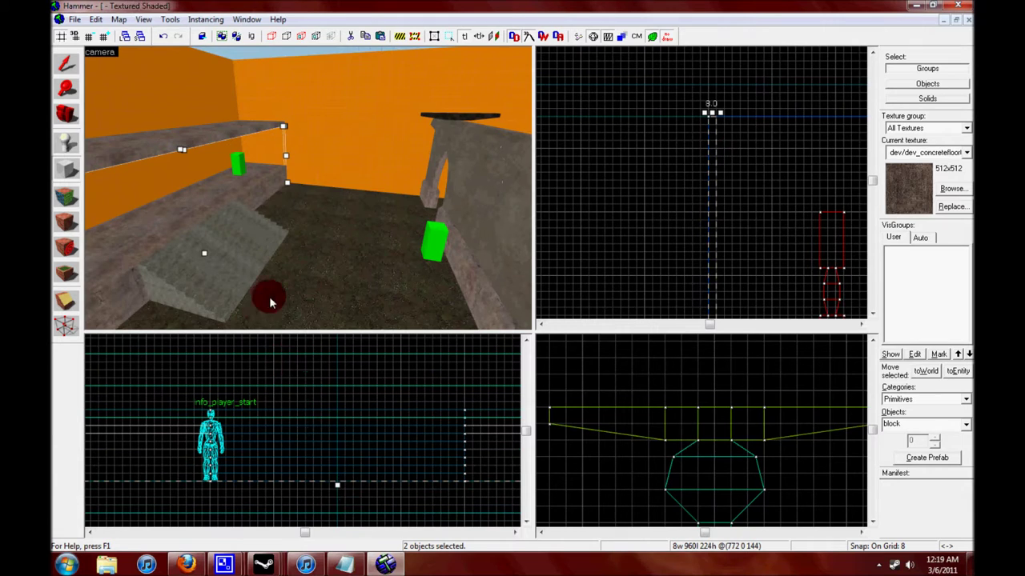
left_click_drag(308, 192, 64, 68)
Create an 8 x 256 x 120 unit block in the new wall, directly above the stairs
left_click(68, 170)
scroll(758, 213, "up", 4)
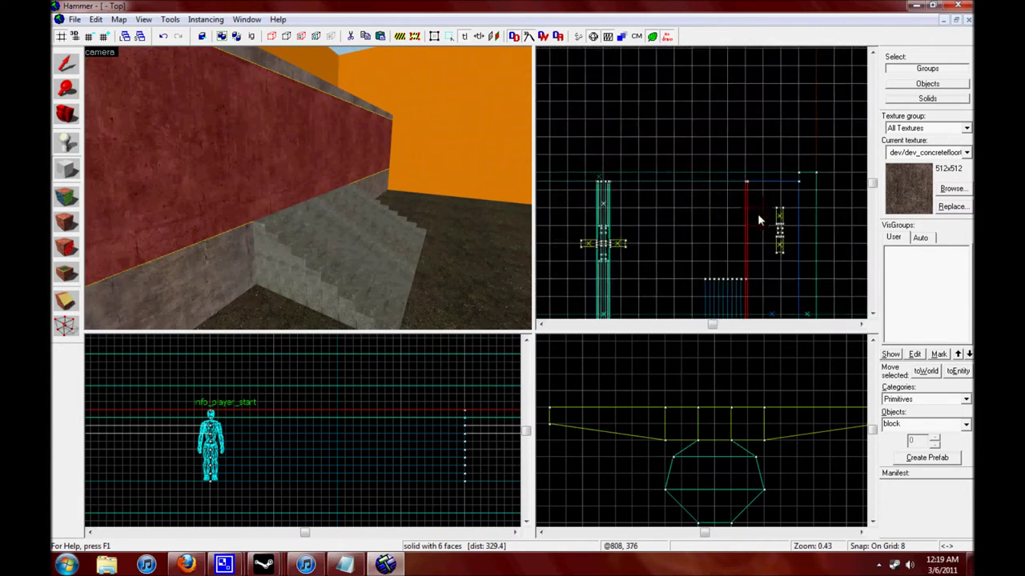
left_click_drag(734, 201, 724, 293)
scroll(389, 400, "down", 3)
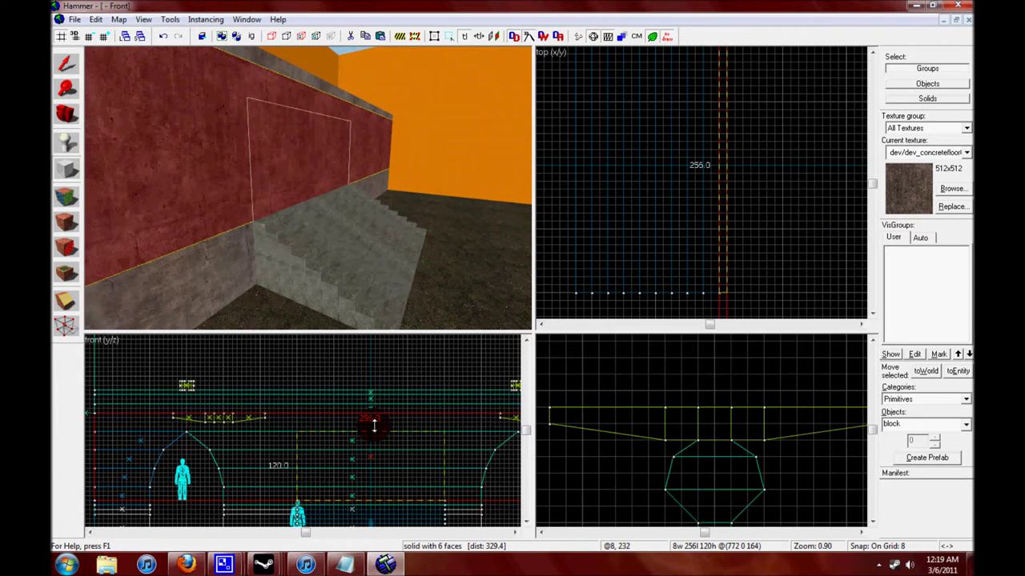
key("Return")
Raise the block above the stairs to the wall's upper edge and reduce its height to 24 units
left_click_drag(361, 459, 361, 440)
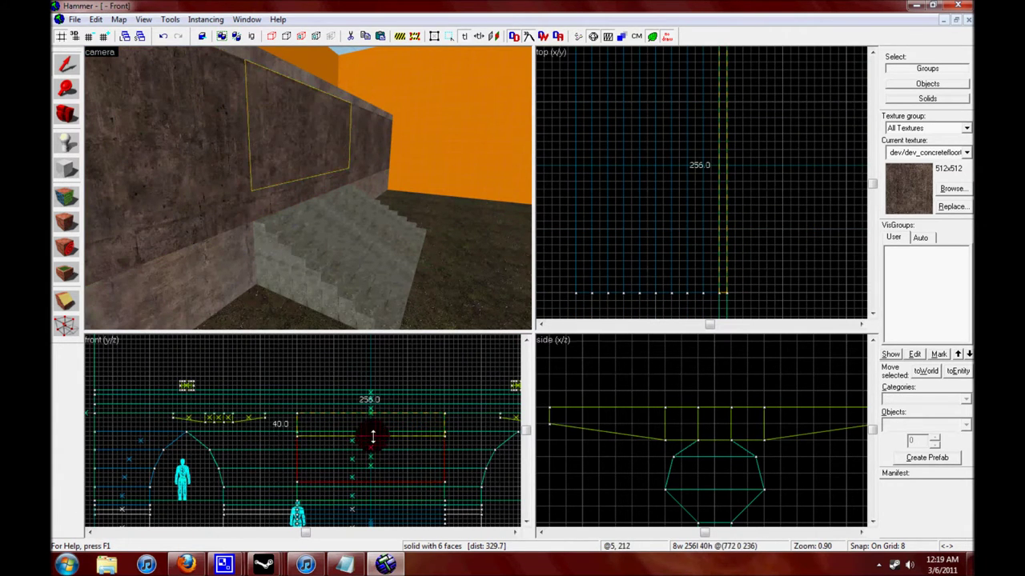
scroll(376, 424, "up", 5)
left_click(282, 96)
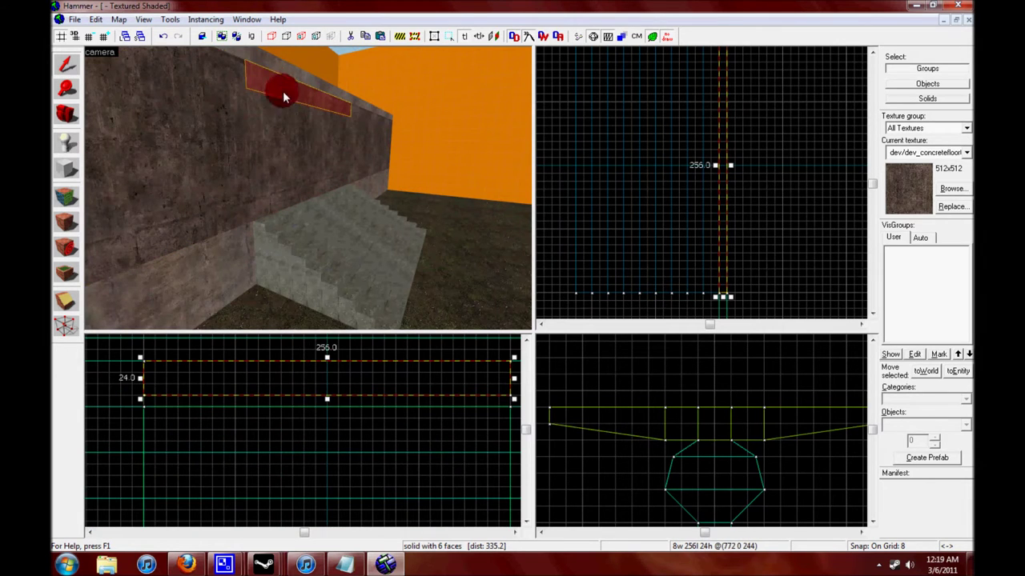
Bevel the block's two upper corners by vertex editing, carve the shape out of the wall above the stairs, and delete the block
key("shift+v")
scroll(200, 376, "down", 3)
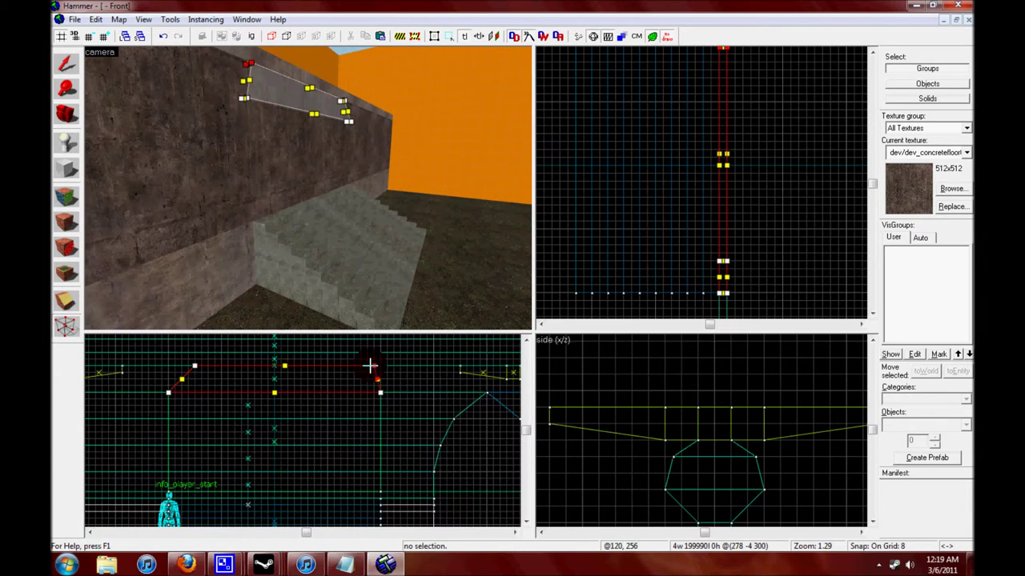
key("shift+v")
left_click(111, 97)
key("Delete")
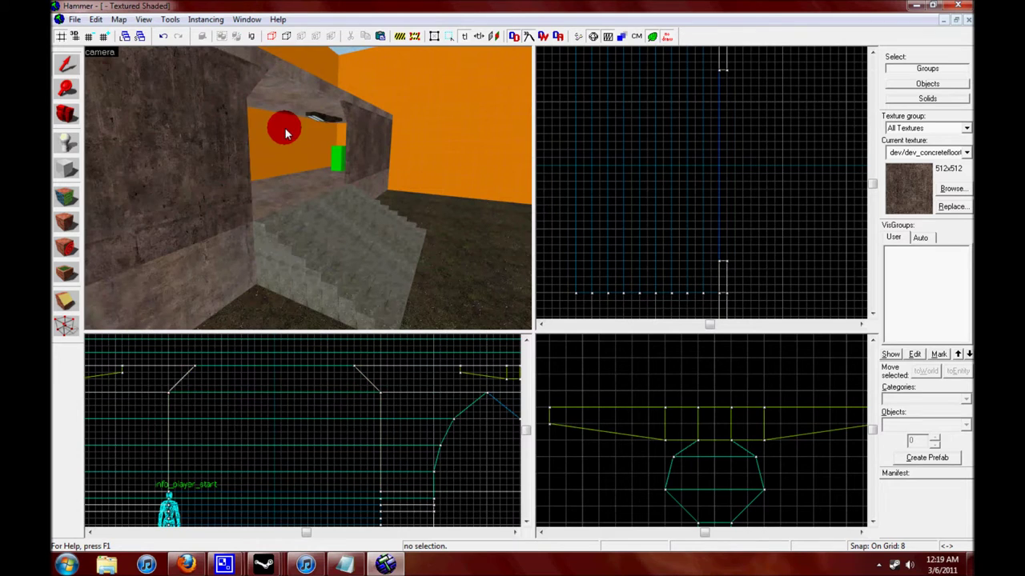
Place a transformed copy of the three-piece doorway wall along the platform at the opposite end of the room
scroll(721, 197, "down", 3)
key("ctrl+m")
left_click(486, 286)
left_click(497, 320)
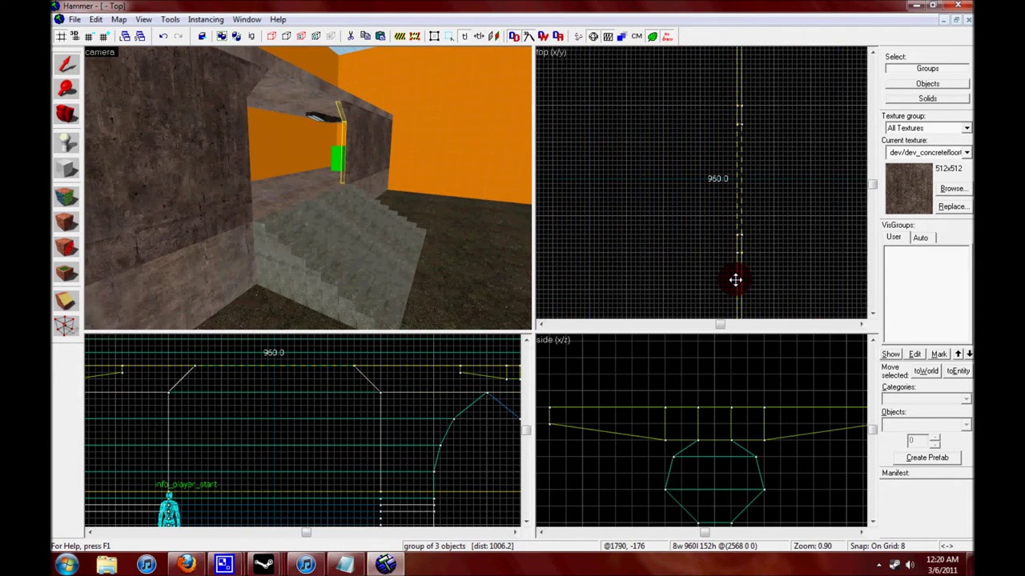
scroll(734, 279, "down", 5)
scroll(735, 279, "up", 4)
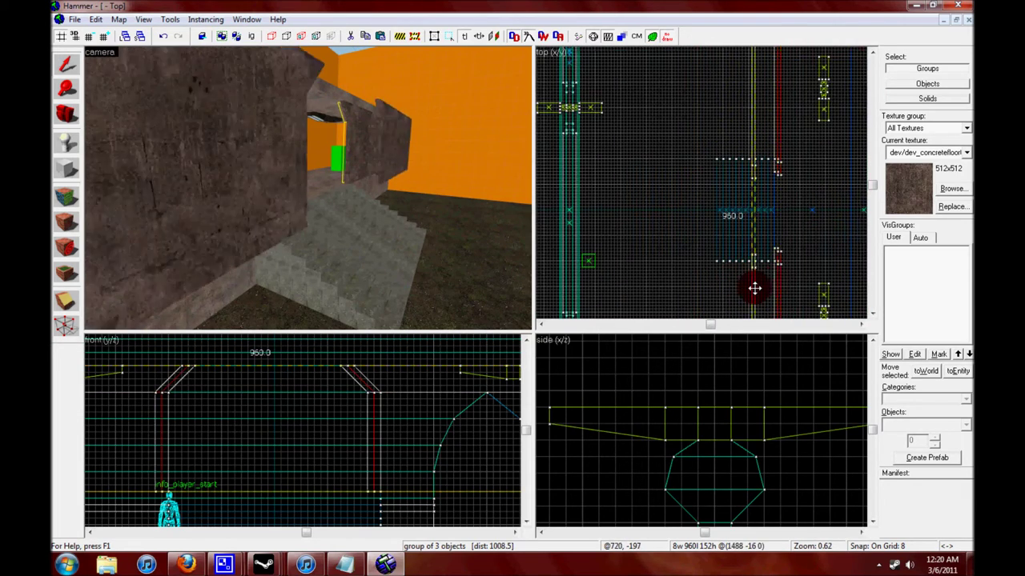
Stack a copy of the upper ledge slab on top of it and slope its front edge outward to make it 208 units wide
key("ctrl+z")
left_click(80, 124)
left_click_drag(301, 187, 433, 175)
scroll(304, 389, "up", 1)
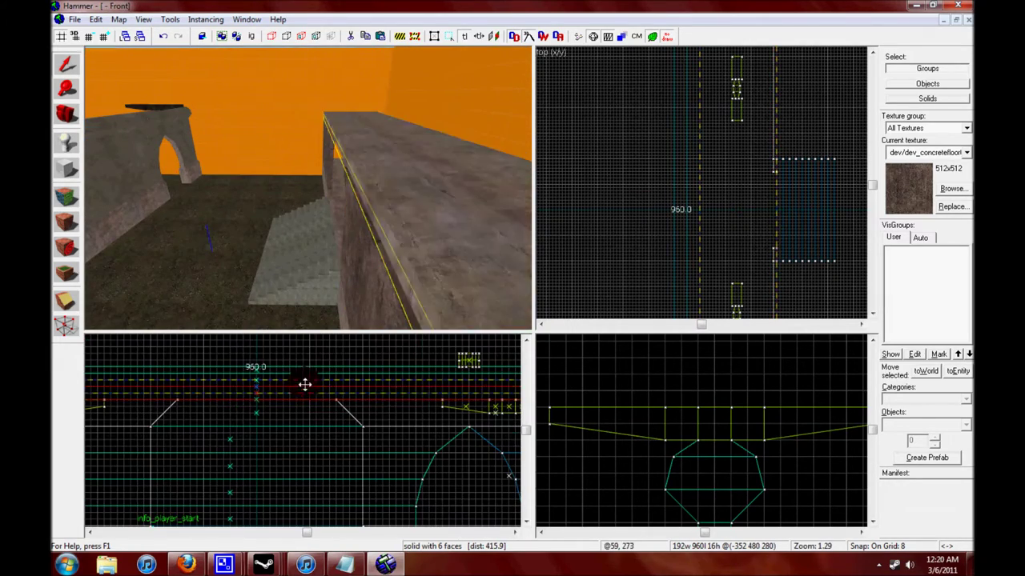
left_click(744, 245)
left_click(595, 434)
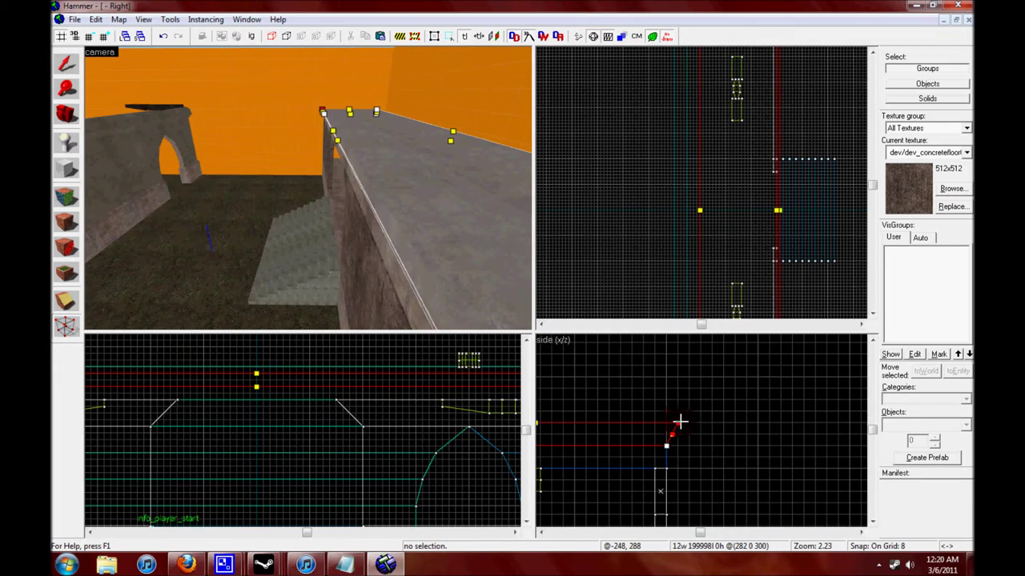
left_click(119, 119)
Copy the sloped 208-unit slab, turned around, onto the upper ledge at the opposite end of the room
mouse_move(240, 176)
left_mouse_down()
mouse_move(133, 156)
mouse_move(307, 187)
mouse_move(56, 92)
left_mouse_up()
key("ctrl+m")
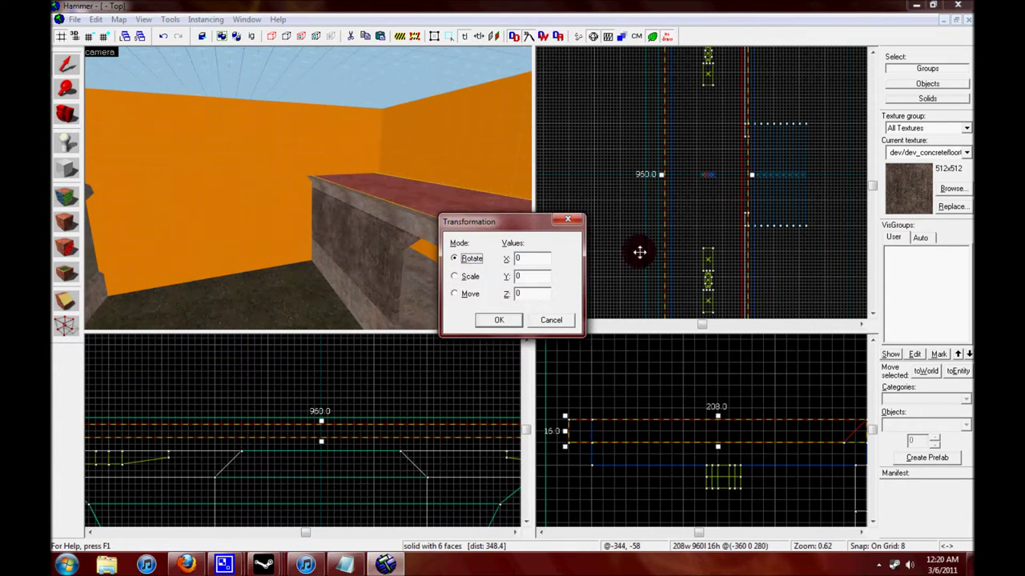
left_click(499, 319)
scroll(720, 192, "up", 5)
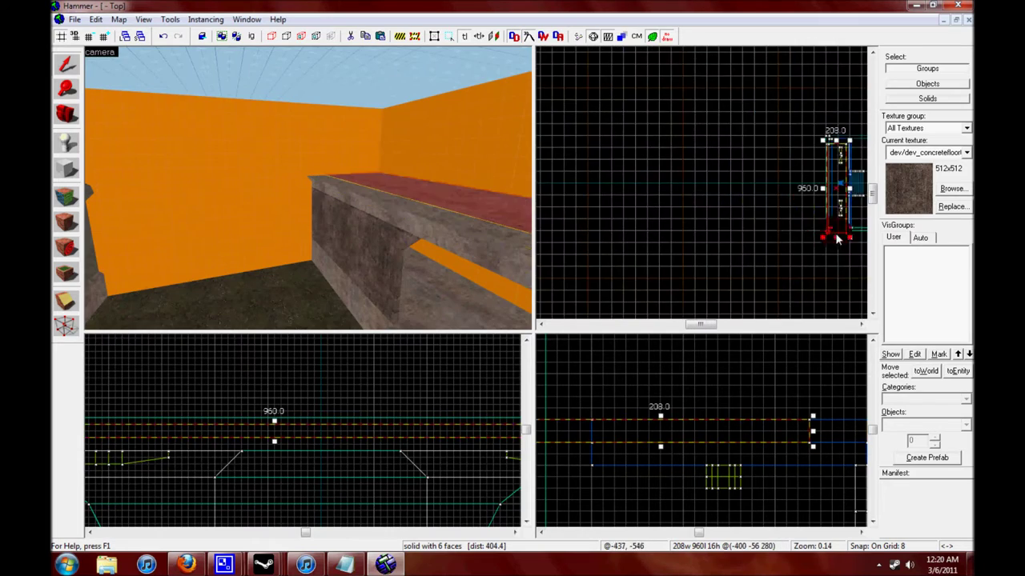
left_click_drag(320, 234, 360, 240)
scroll(627, 169, "down", 5)
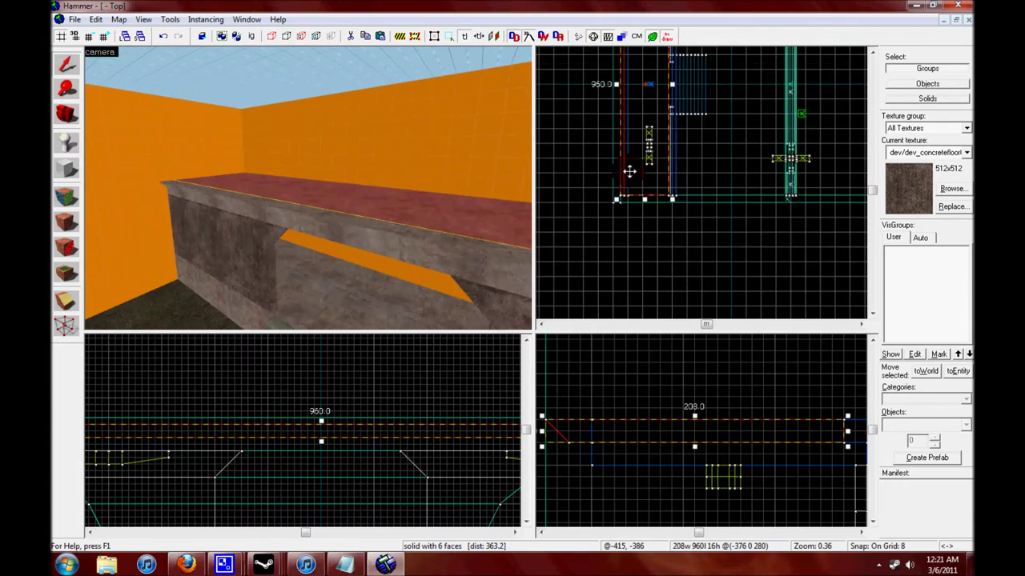
left_click(731, 168)
left_click_drag(273, 191, 307, 192)
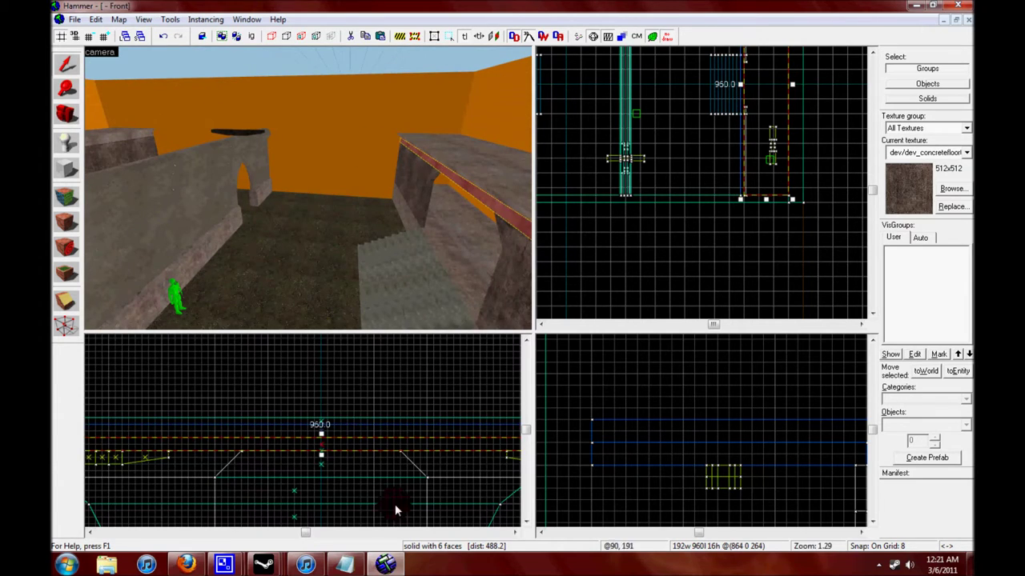
Stack a flat 208 x 960 x 16 unit slab on top of the sloped slab at each end of the room
scroll(857, 126, "up", 5)
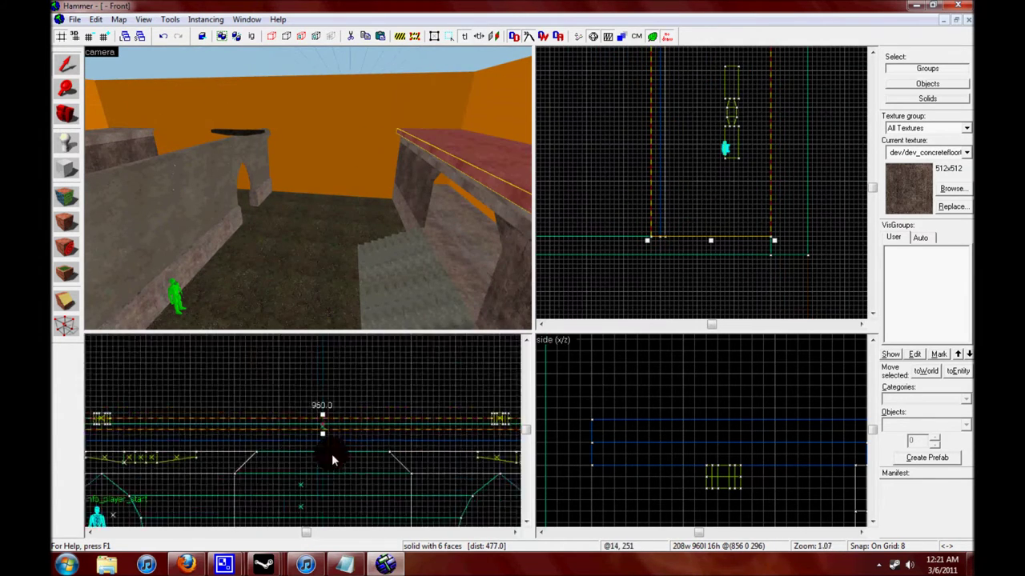
scroll(332, 457, "down", 3)
left_click(827, 464)
scroll(770, 480, "up", 3)
scroll(768, 480, "up", 3)
left_click(622, 210)
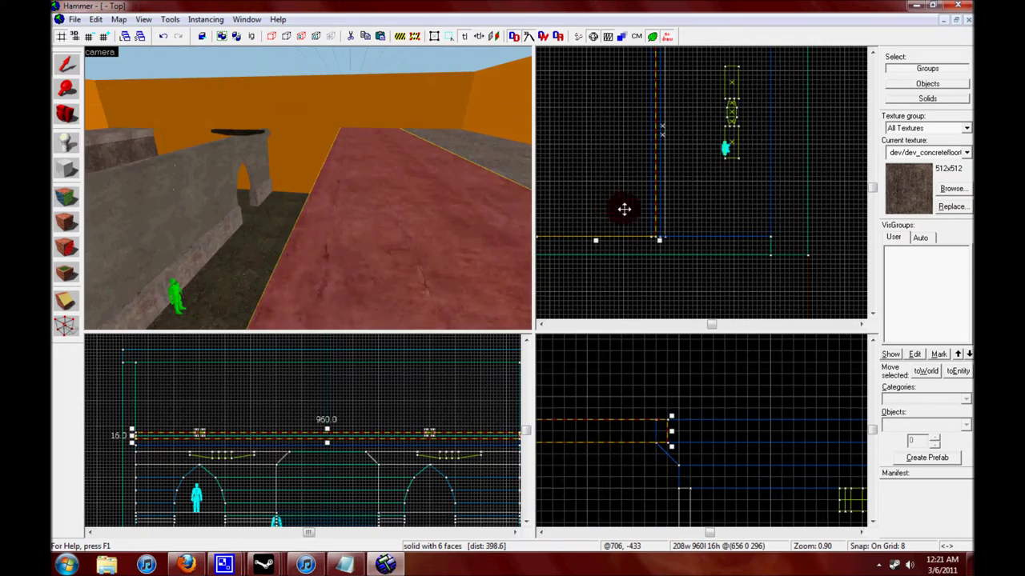
scroll(606, 211, "up", 3)
left_click(62, 112)
mouse_move(302, 185)
left_mouse_down()
mouse_move(309, 192)
mouse_move(83, 152)
left_mouse_up()
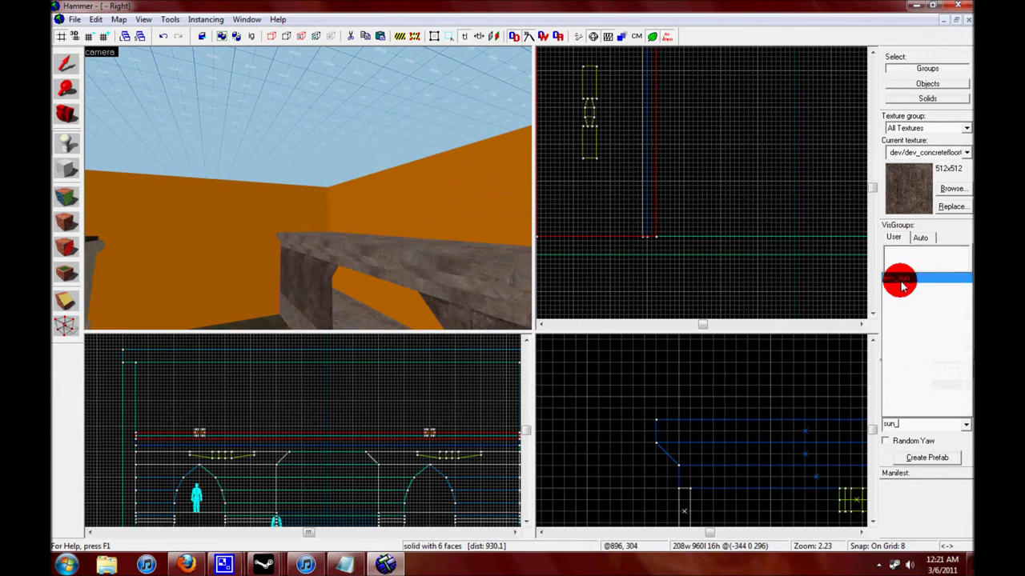
Switch to Firefox and look up the sky_borealis01 sky in the Valve Developer Community Sky List
mouse_move(325, 176)
left_mouse_down()
mouse_move(304, 187)
mouse_move(459, 128)
mouse_move(304, 187)
mouse_move(144, 68)
left_mouse_up()
left_click(119, 20)
left_click(185, 564)
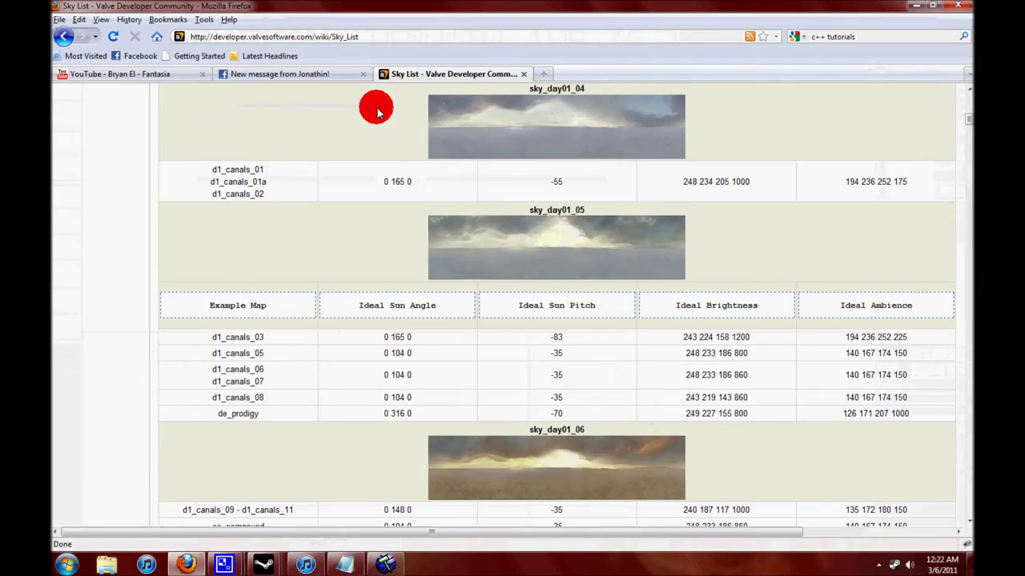
scroll(465, 228, "up", 10)
scroll(464, 228, "up", 1)
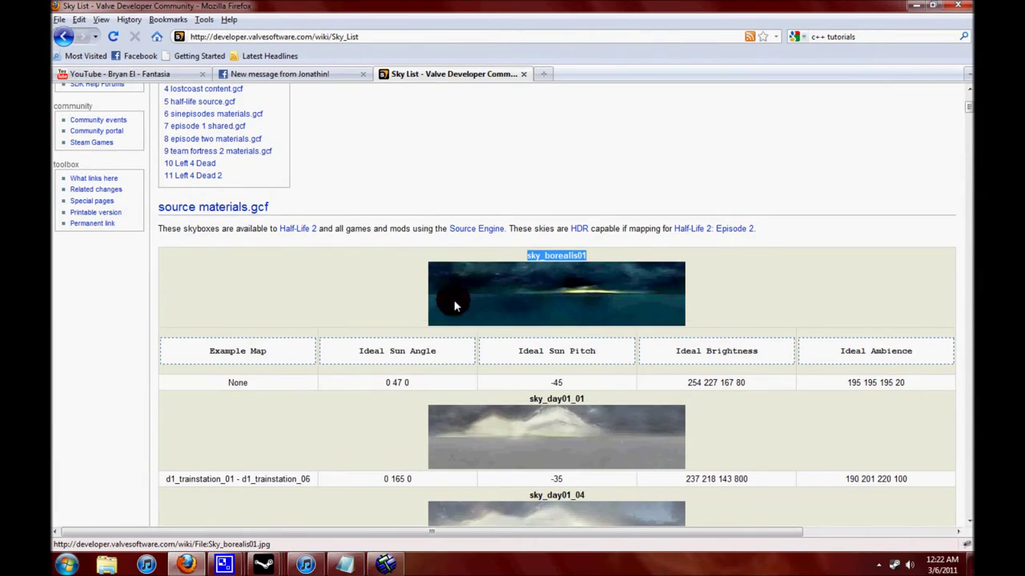
scroll(251, 320, "down", 7)
Switch back to Hammer and set the map's SkyBox Texture Name to sky_borealis01
key("alt+Tab")
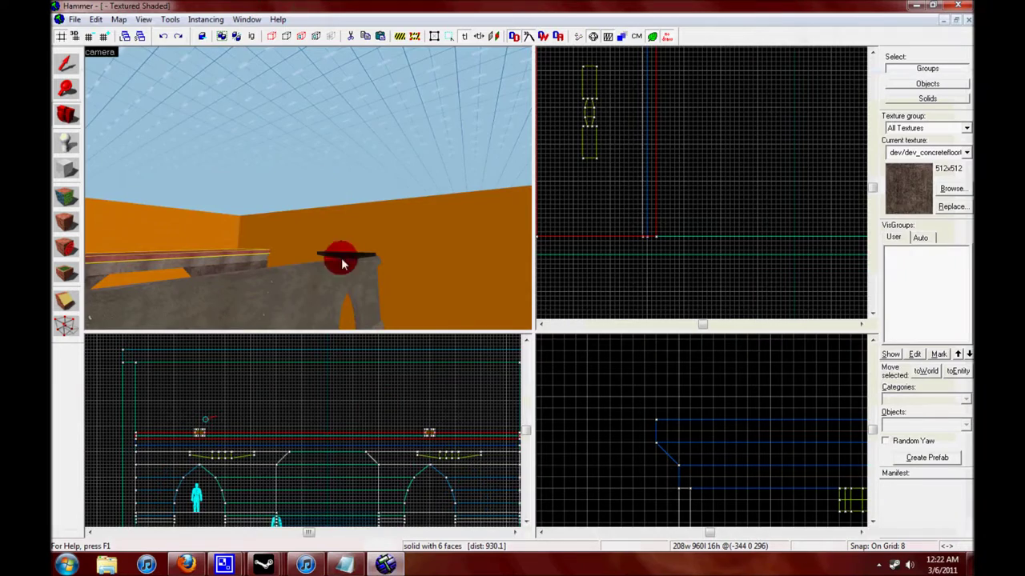
left_click(329, 219)
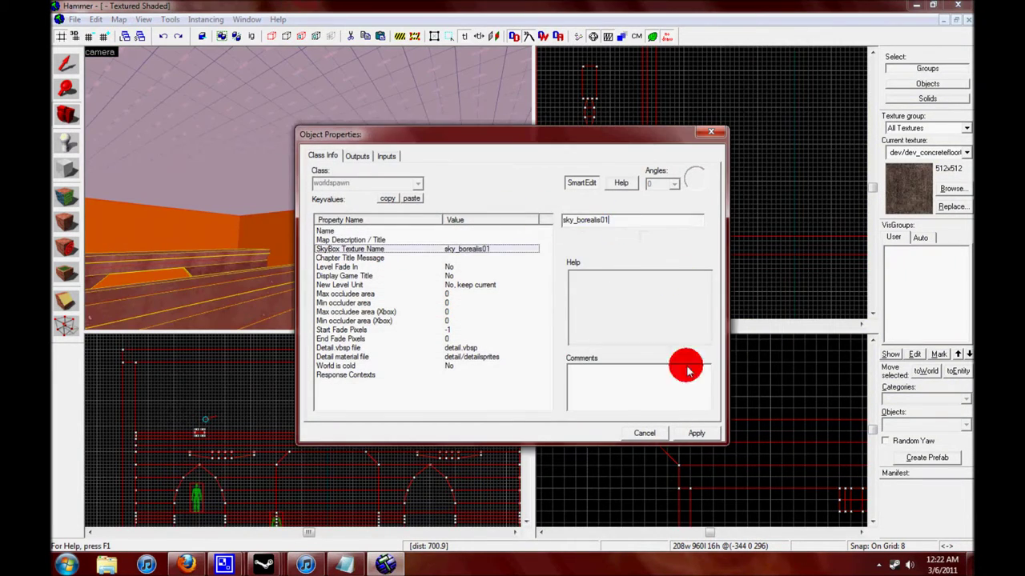
key("Return")
Examine the room around the arched wall and light fixtures using the camera view's different 3D rendering modes
left_click_drag(241, 191, 307, 188)
left_click(307, 188)
left_click(100, 52)
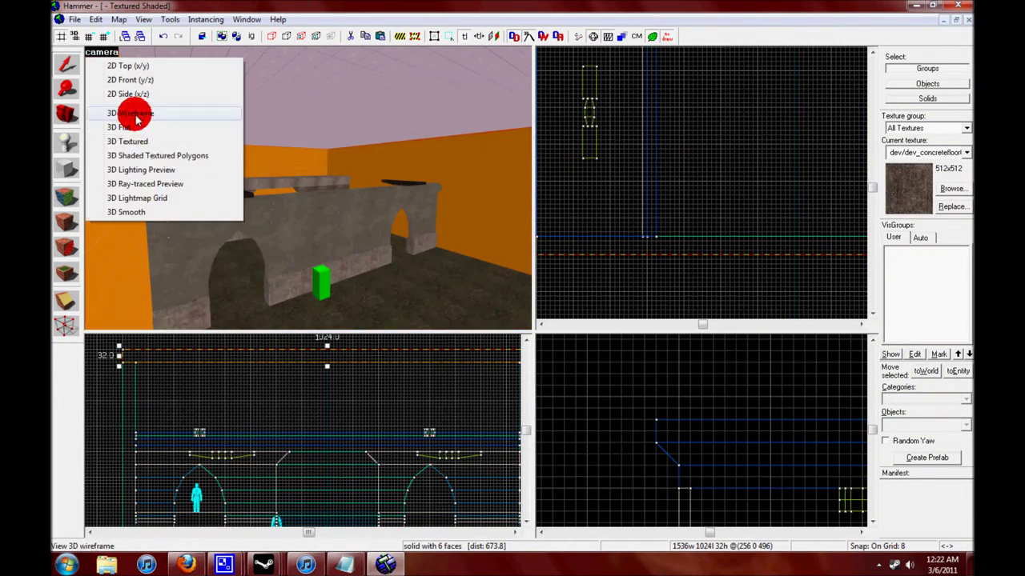
left_click(229, 201)
left_click(104, 54)
mouse_move(229, 186)
left_mouse_down()
mouse_move(309, 183)
mouse_move(204, 146)
left_mouse_up()
left_click(100, 52)
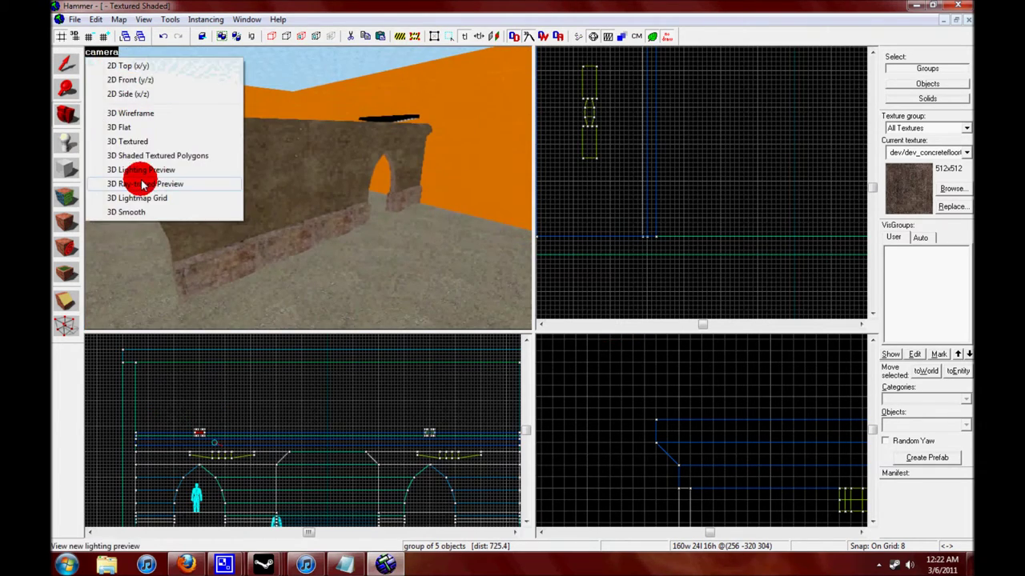
mouse_move(119, 88)
left_mouse_down()
mouse_move(165, 165)
mouse_move(304, 187)
mouse_move(313, 214)
left_mouse_up()
left_click(118, 19)
left_click(160, 233)
left_click(600, 174)
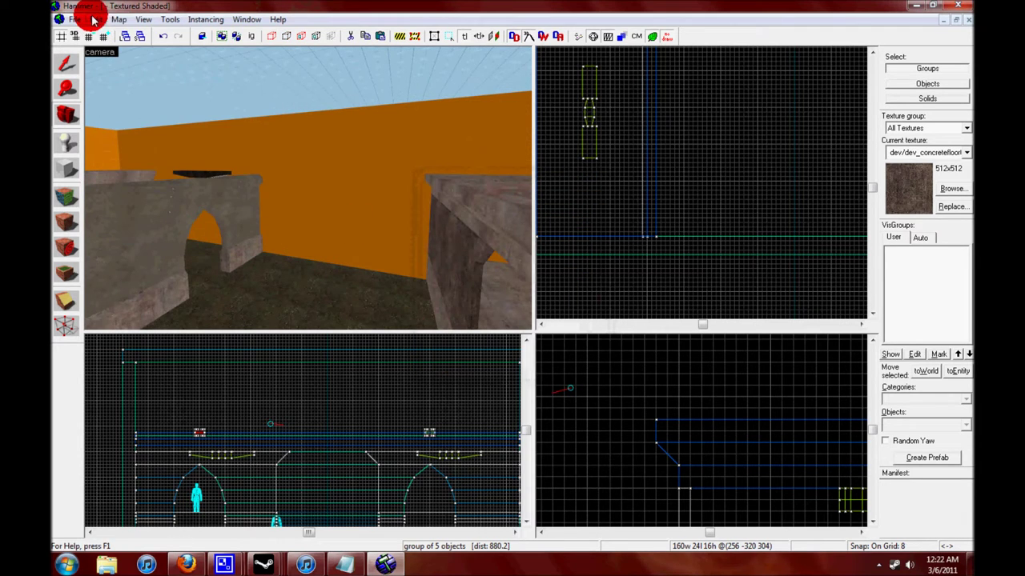
left_click(118, 19)
left_click(157, 118)
key("Escape")
Apply the nature/blendrockblack02a_dx8 texture to the four inner faces of the room's outer walls
left_click_drag(101, 85, 312, 196)
left_click(69, 194)
left_click_drag(297, 142, 309, 188)
left_click(476, 323)
double_click(366, 126)
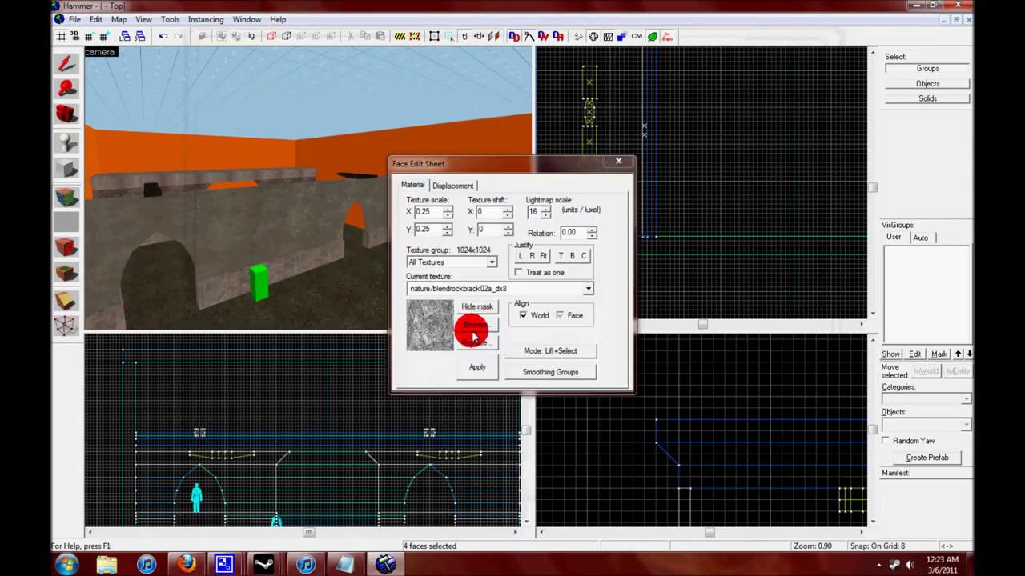
key("Escape")
left_click_drag(196, 160, 309, 192)
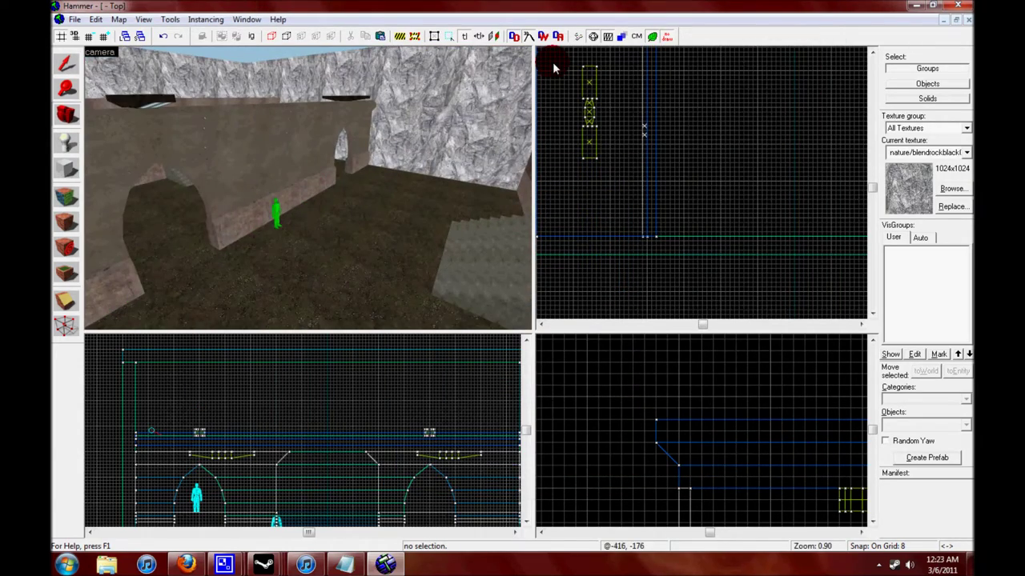
Pick up the dev/dev_concretefloor004a texture in the corridor under the upper ledge as the current texture
mouse_move(202, 132)
left_mouse_down()
mouse_move(304, 187)
mouse_move(134, 198)
left_mouse_up()
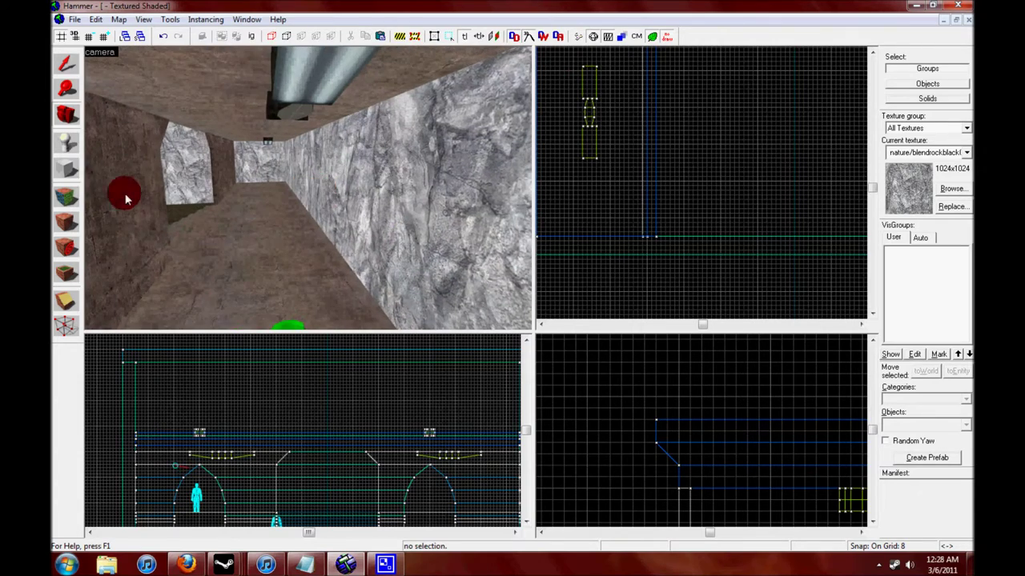
left_click_drag(737, 236, 671, 254)
left_click(66, 115)
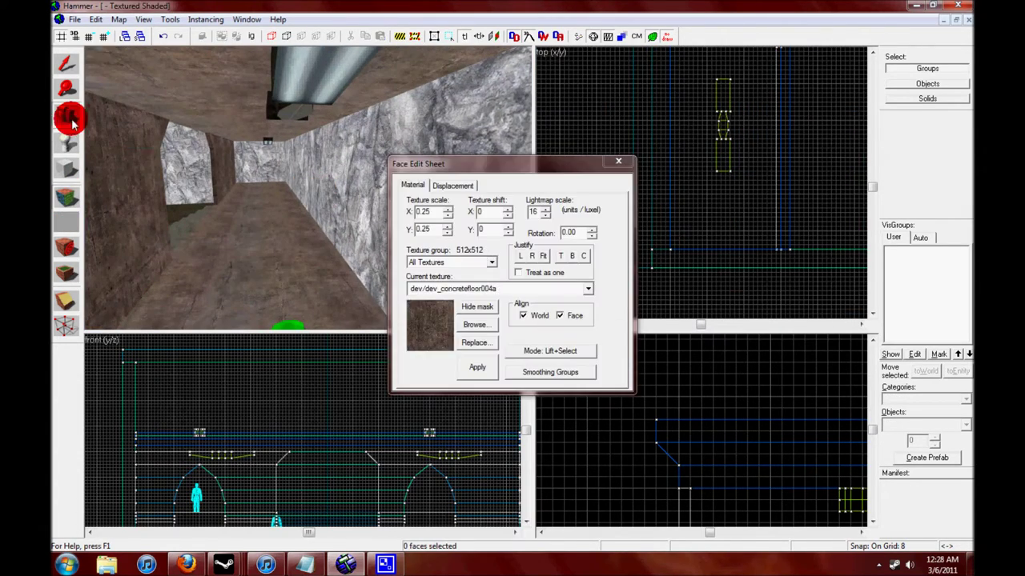
left_click(67, 115)
scroll(666, 251, "up", 2)
mouse_move(273, 240)
left_mouse_down()
mouse_move(257, 244)
mouse_move(293, 183)
mouse_move(311, 191)
mouse_move(160, 185)
left_mouse_up()
left_click(67, 171)
scroll(149, 442, "up", 6)
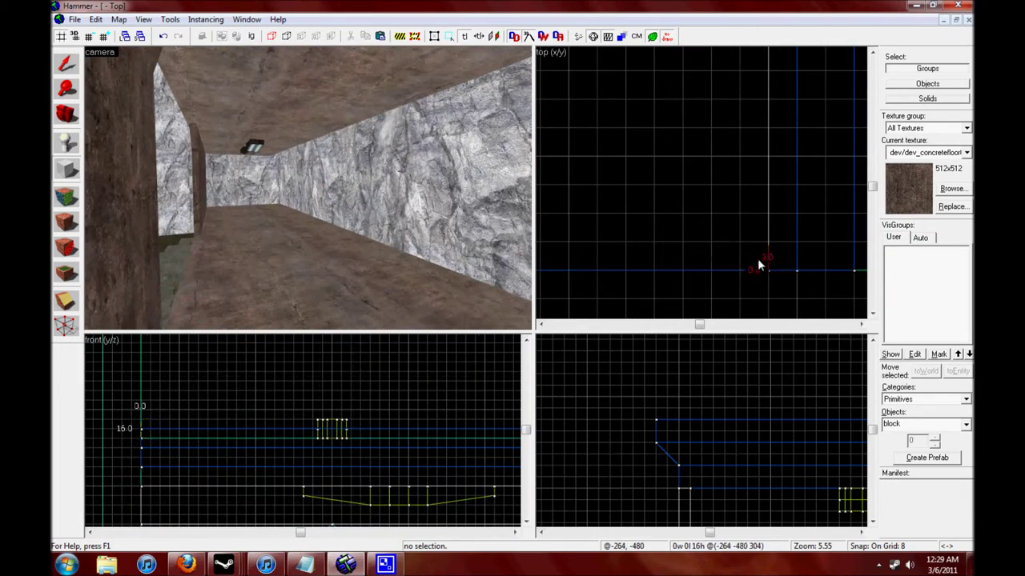
scroll(626, 259, "down", 8)
scroll(121, 461, "down", 6)
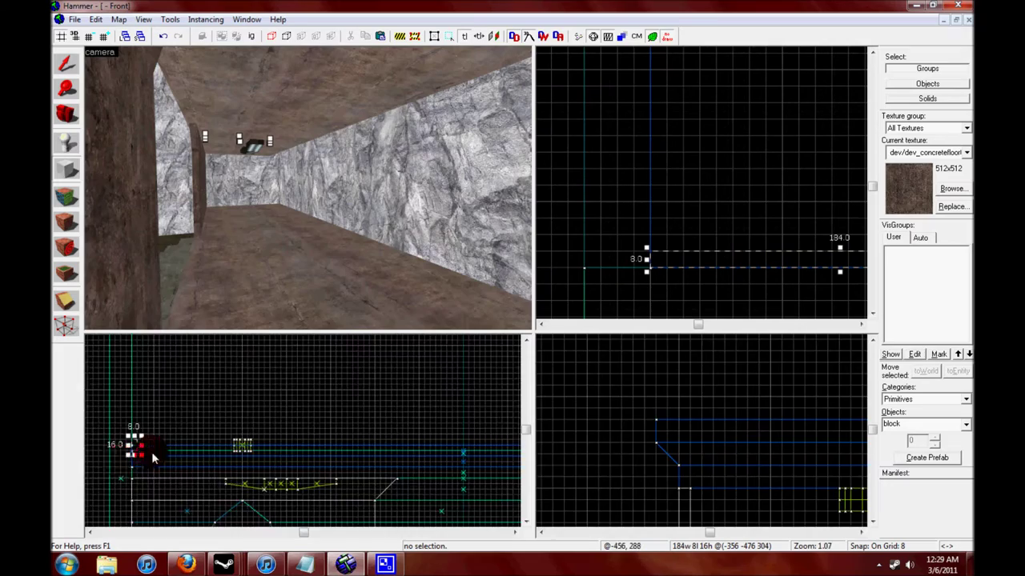
scroll(645, 413, "down", 6)
scroll(646, 443, "up", 8)
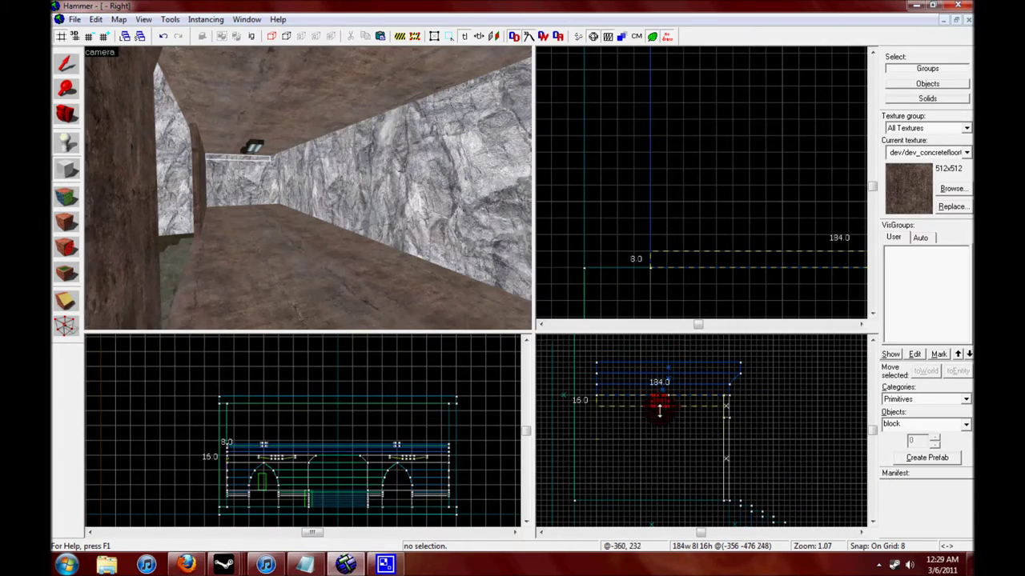
scroll(304, 188, "up", 6)
scroll(597, 429, "up", 3)
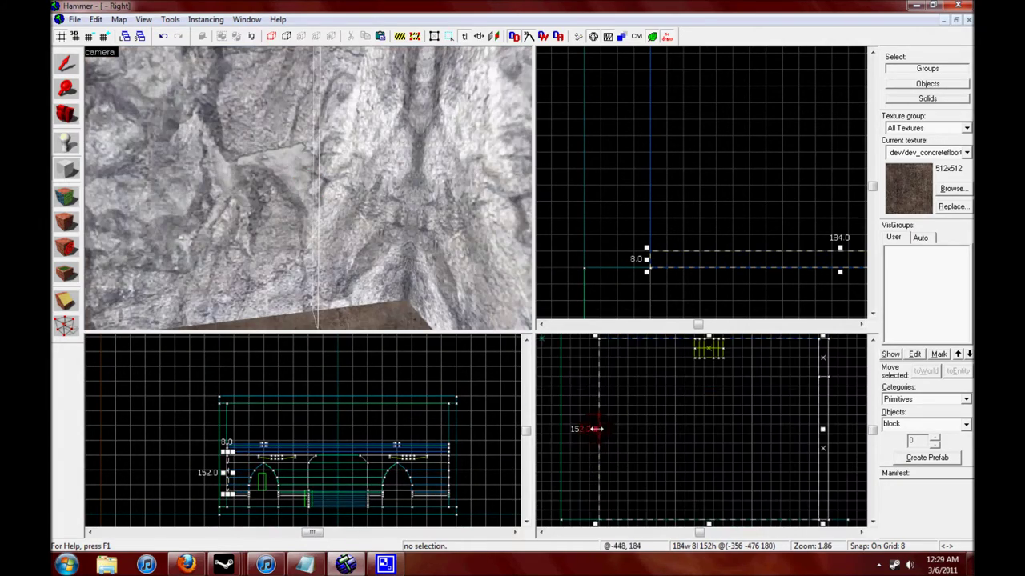
Extend the back edges of the three stacked upper ledge slabs to the rock wall by vertex editing
left_click(304, 186)
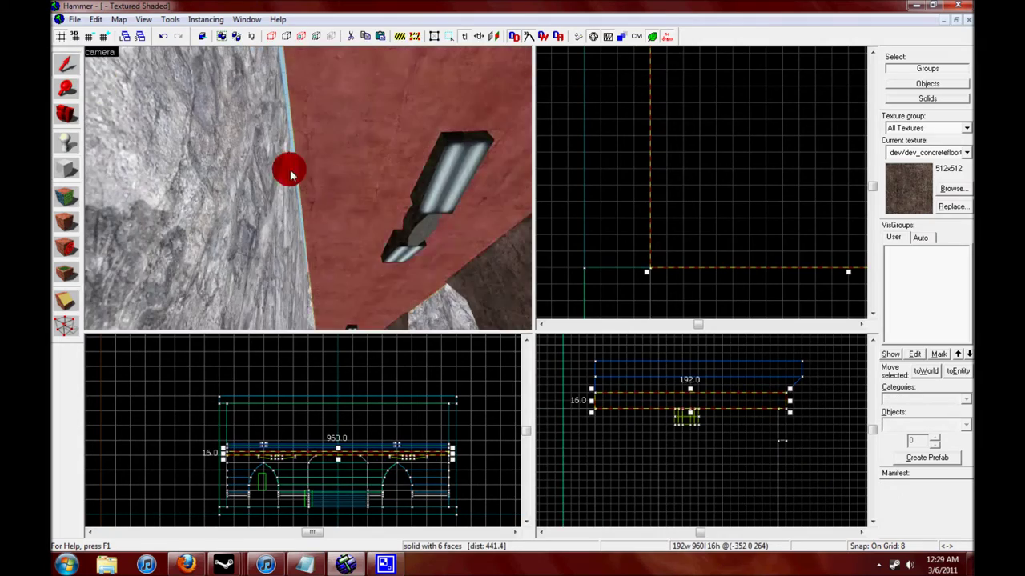
left_click_drag(308, 186, 285, 302)
scroll(614, 362, "up", 3)
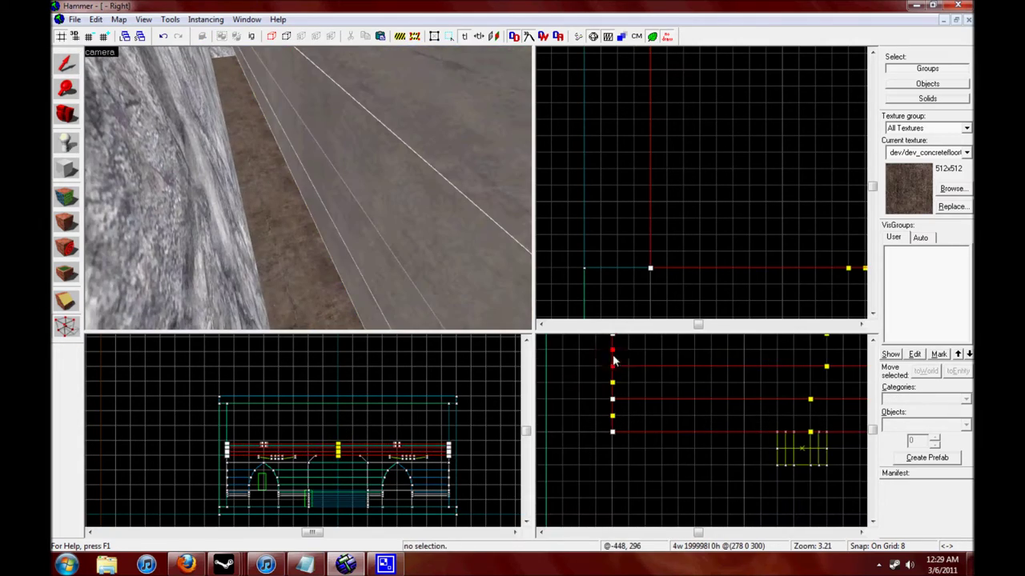
scroll(614, 366, "down", 3)
mouse_move(167, 155)
left_mouse_down()
mouse_move(308, 192)
mouse_move(224, 201)
left_mouse_up()
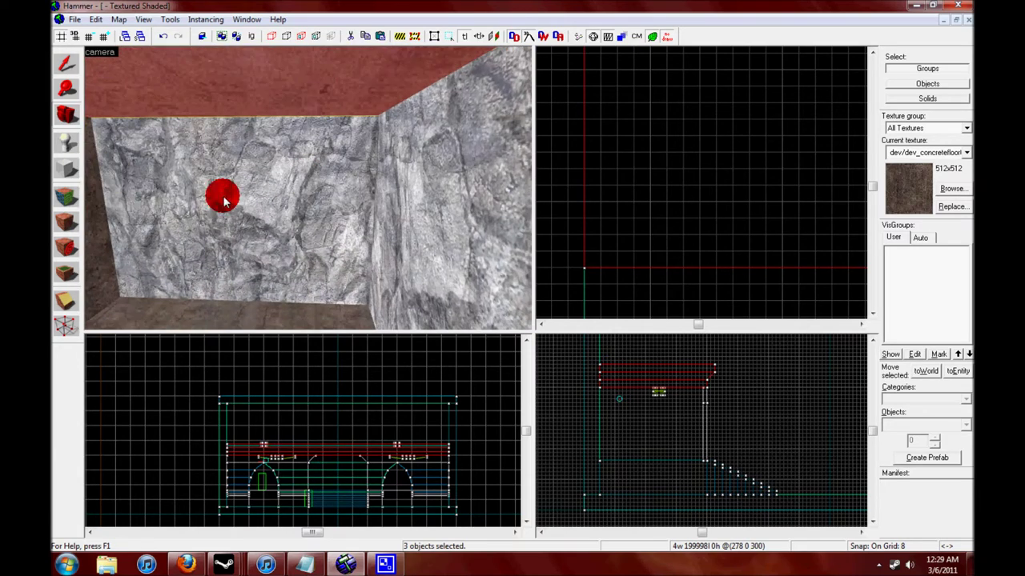
Create a concrete wall closing the corridor's end and an 8 x 952 x 152 unit wall along the rock wall behind the platform
left_click(551, 314)
left_click(67, 168)
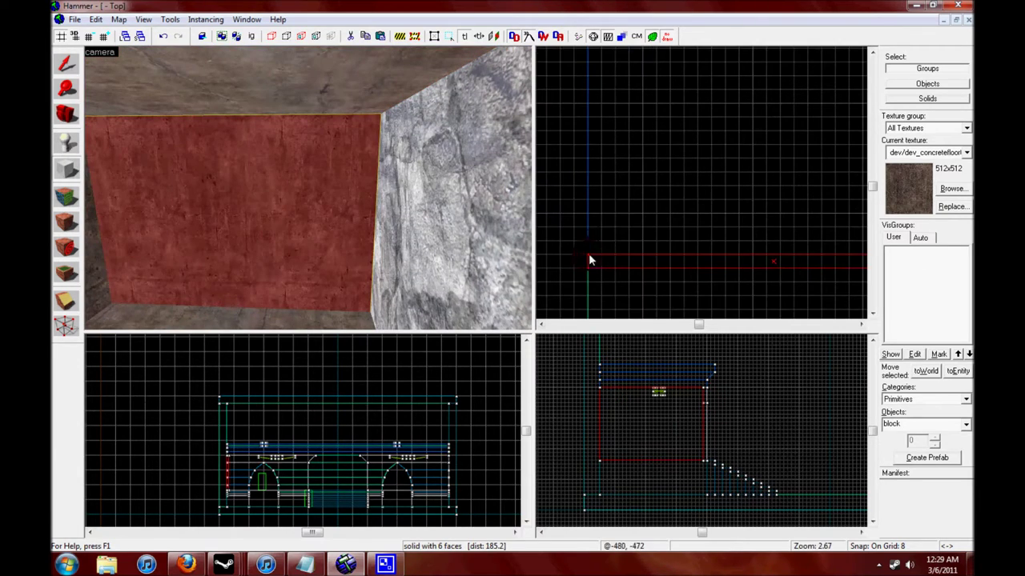
left_click(72, 157)
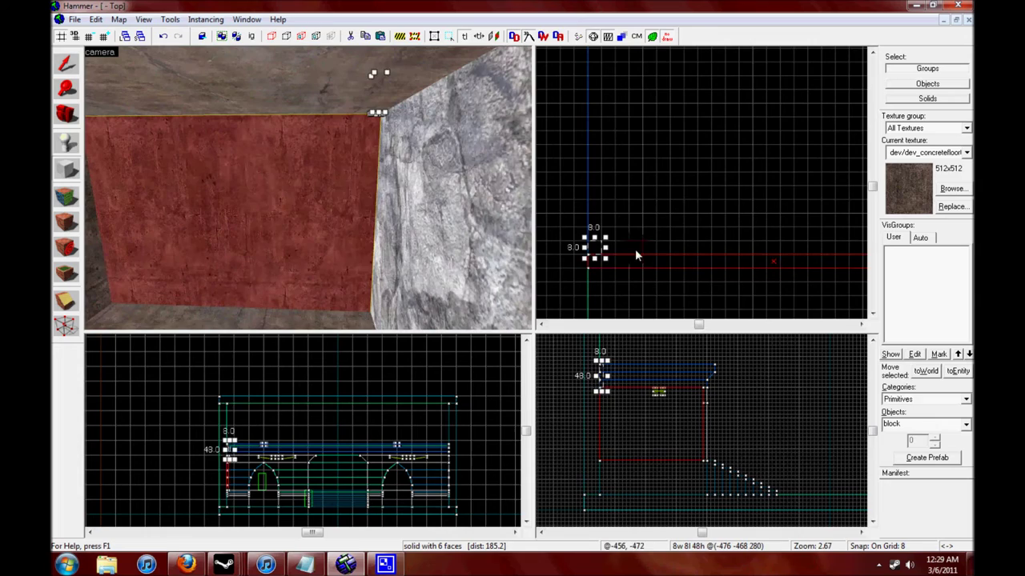
scroll(604, 231, "up", 2)
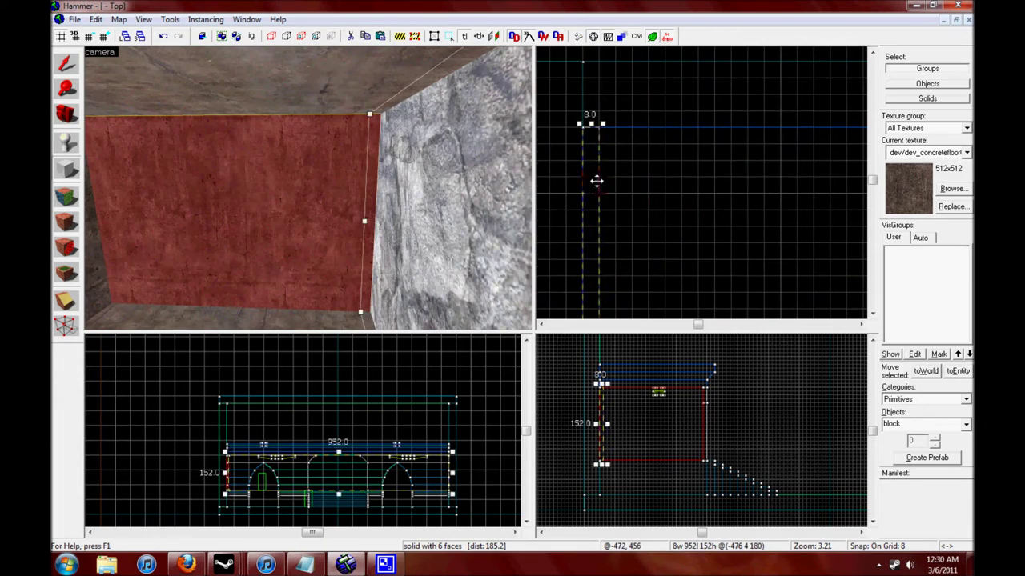
left_click(609, 149)
Create a 48 x 48 x 152 unit triangular concrete wedge in the corridor's end corner and mirror it into the opposite corner
left_click_drag(159, 157, 304, 186)
scroll(764, 171, "down", 2)
left_click_drag(580, 152, 649, 221)
key("Return")
left_click(169, 122)
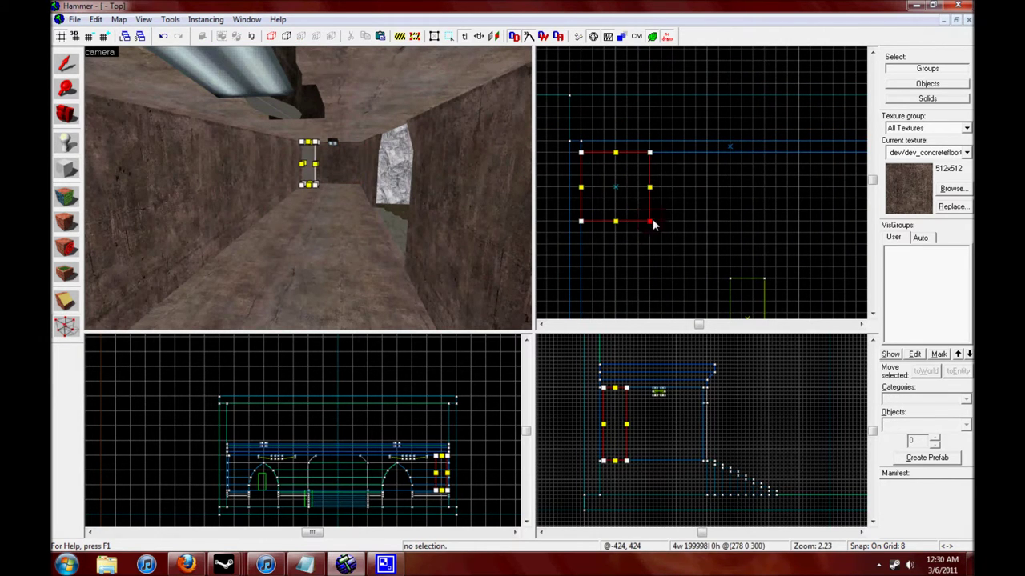
left_click(93, 115)
key("ctrl+m")
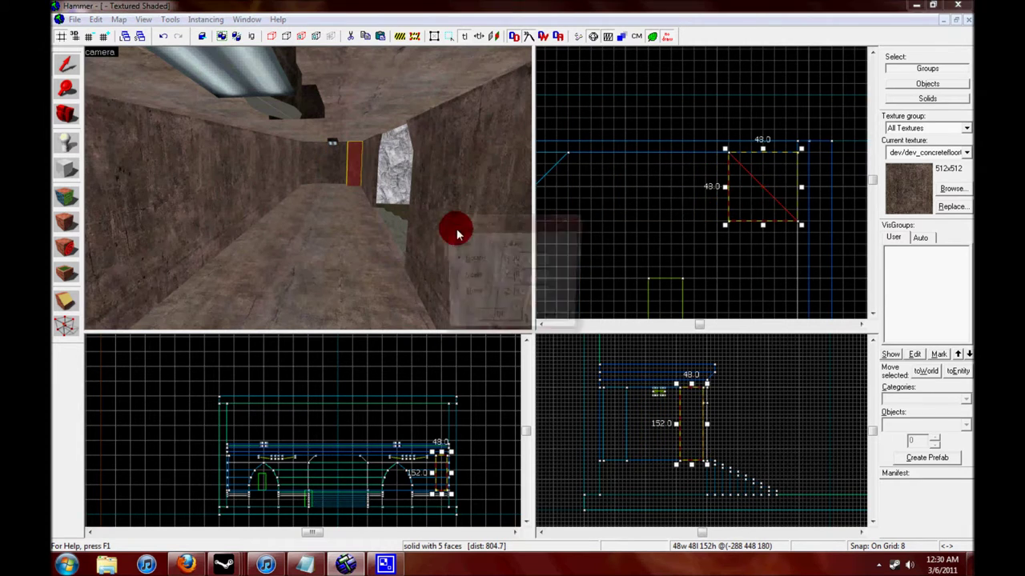
Copy the pair of corner wedges to the corridor's other end, flipped to fit those corners
key("ctrl+m")
left_click(458, 291)
key("Escape")
key("ctrl+m")
left_click(525, 286)
key("Escape")
scroll(621, 164, "down", 5)
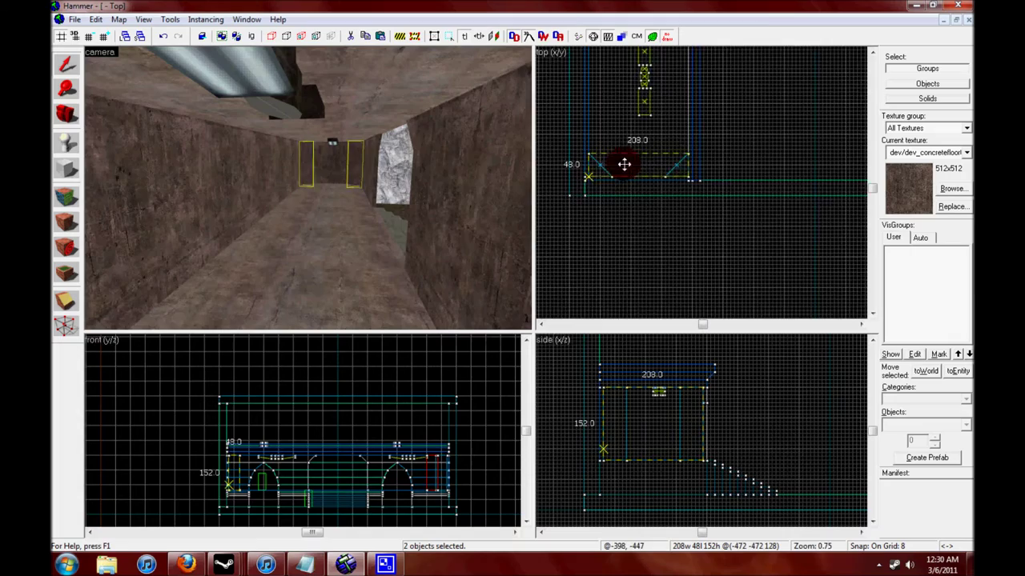
scroll(621, 164, "up", 7)
Copy all four corner wedges to the corridor on the opposite platform
left_click(71, 96)
left_click_drag(304, 189, 104, 76)
left_click(258, 165, "ctrl")
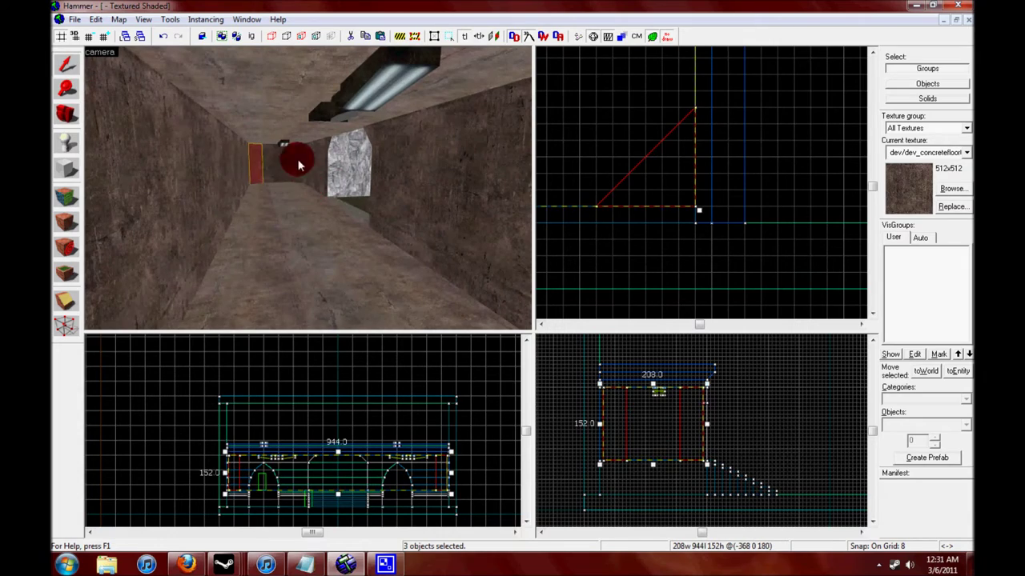
key("ctrl+v")
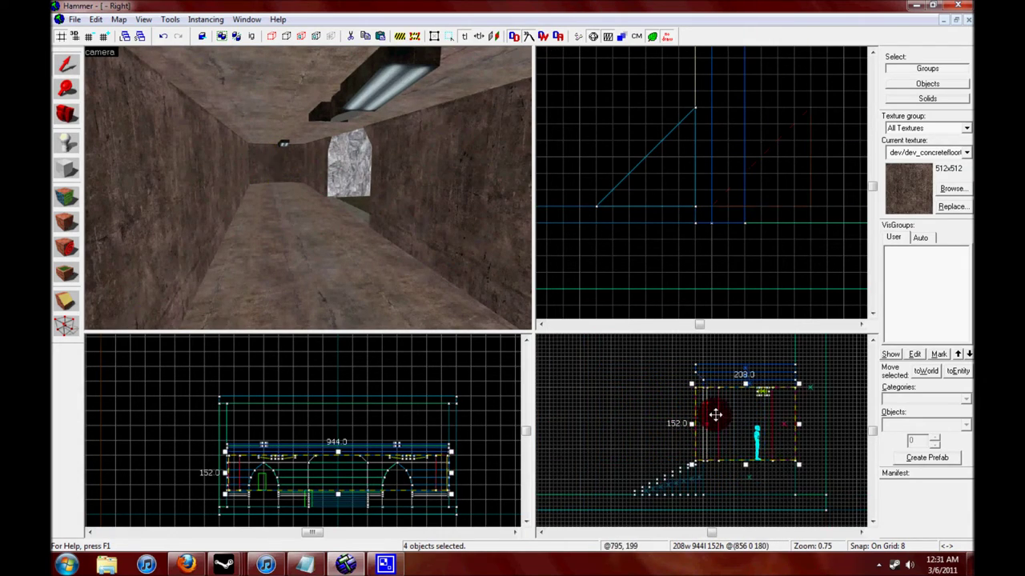
left_click_drag(147, 126, 575, 389)
Move the two copied wedges on the open side inward against the corridor wall, so the set spans 184 units
scroll(715, 403, "up", 2)
scroll(716, 402, "down", 3)
left_click_drag(304, 276, 69, 155)
scroll(682, 378, "up", 2)
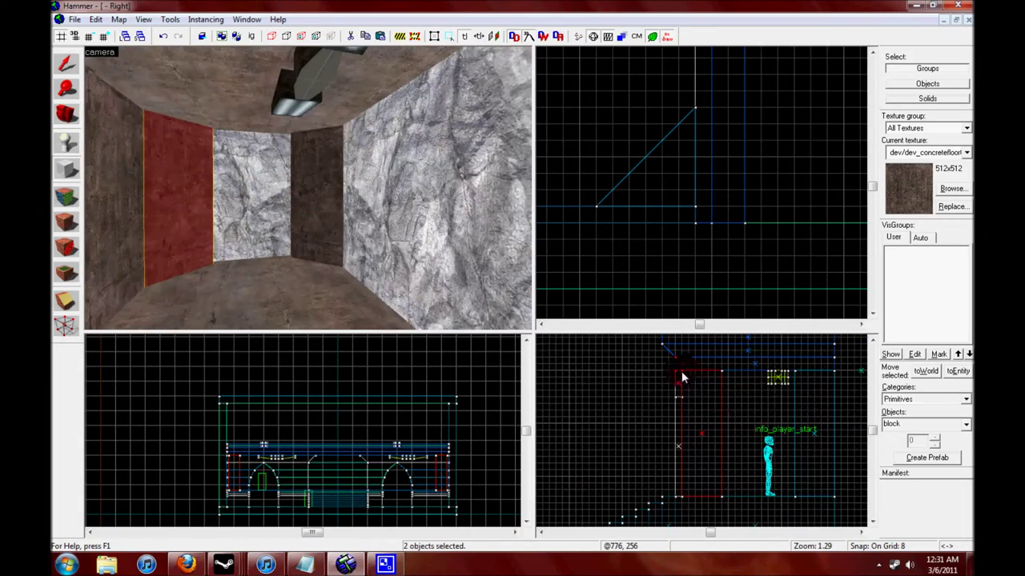
left_click(694, 205)
scroll(678, 176, "down", 3)
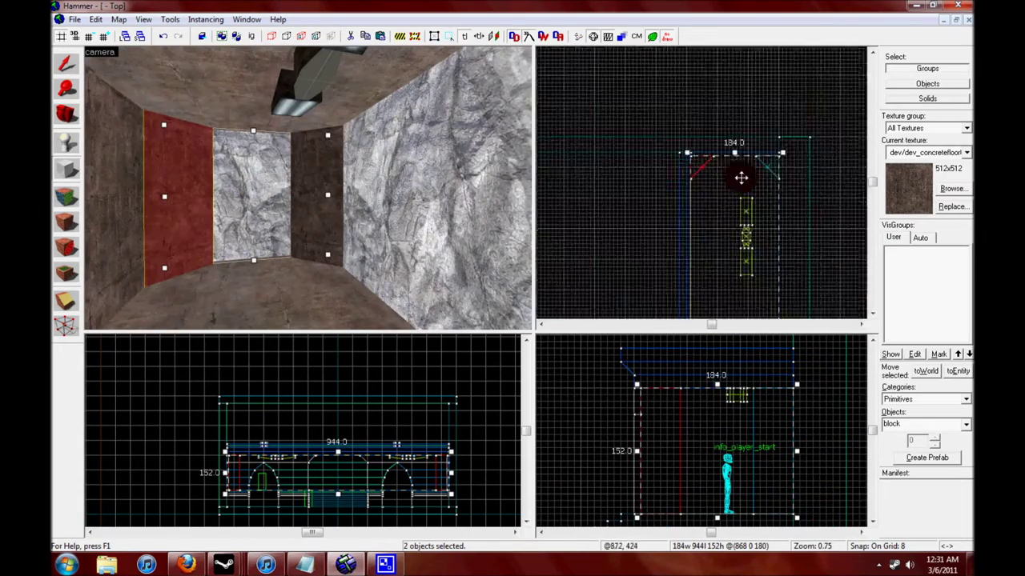
Make a 184 x 8 x 152 unit concrete end wall for the second corridor and place it at the far end
scroll(725, 189, "up", 3)
left_click_drag(244, 186, 307, 189)
scroll(665, 164, "down", 2)
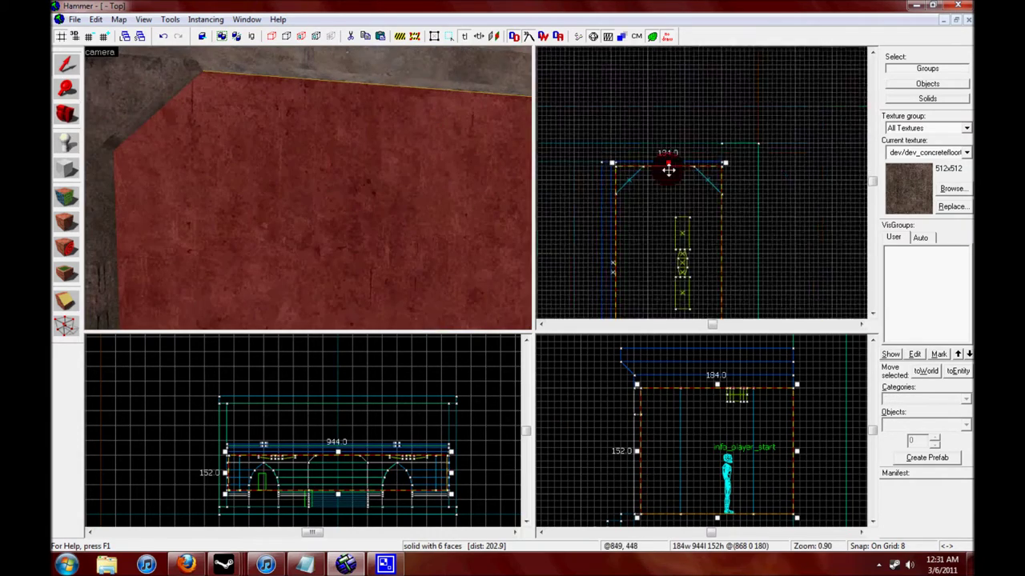
left_click(683, 199)
scroll(705, 173, "up", 3)
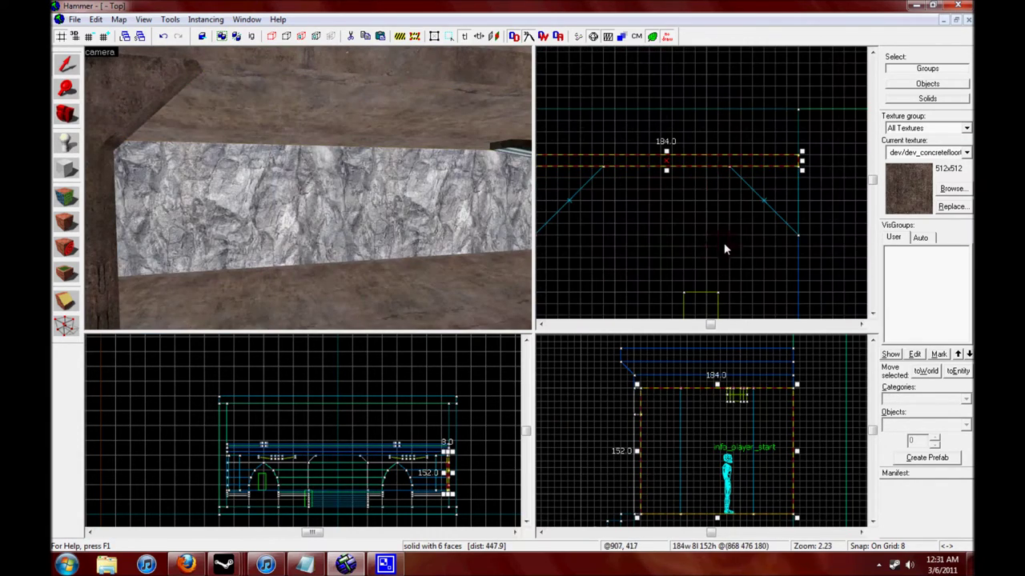
left_click(67, 71)
left_click_drag(297, 184, 200, 184)
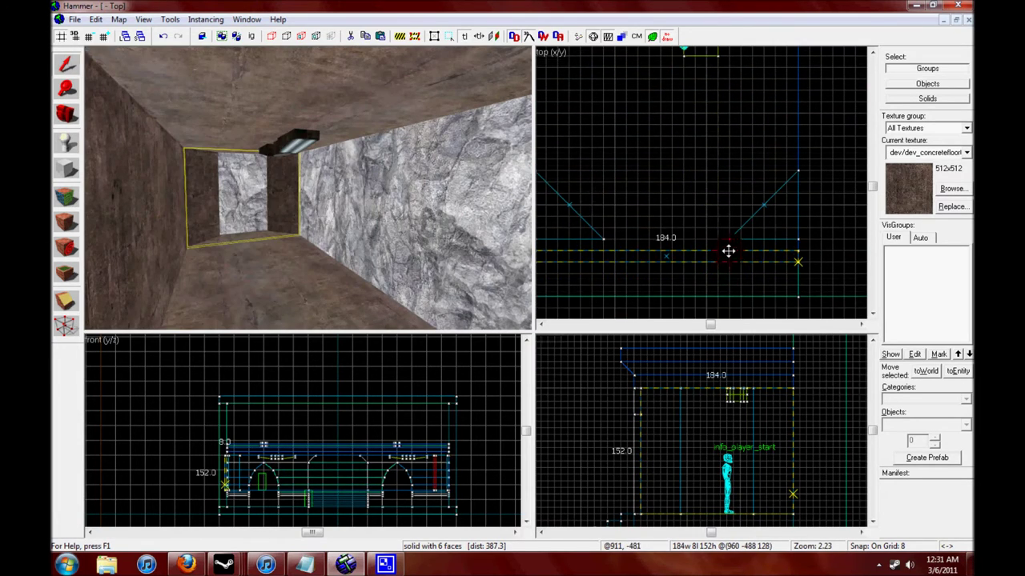
Shift the rock-side corner wedges inward 8 units and line the rock wall with an 8-unit-thick concrete wall
left_click(69, 114)
left_click_drag(200, 191, 303, 192)
left_click_drag(360, 148, 228, 168)
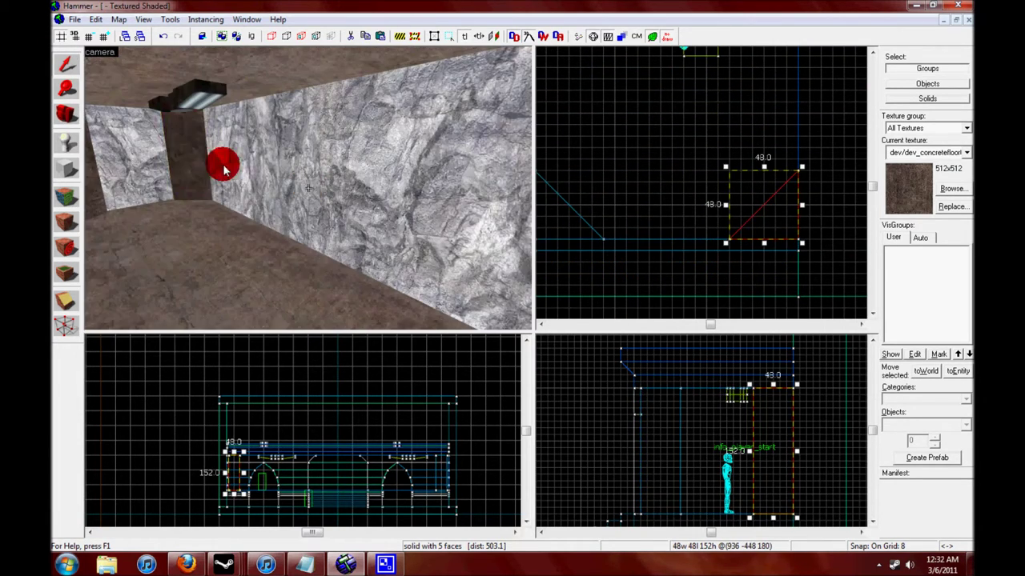
left_click_drag(793, 214, 791, 158)
left_click_drag(497, 264, 393, 253)
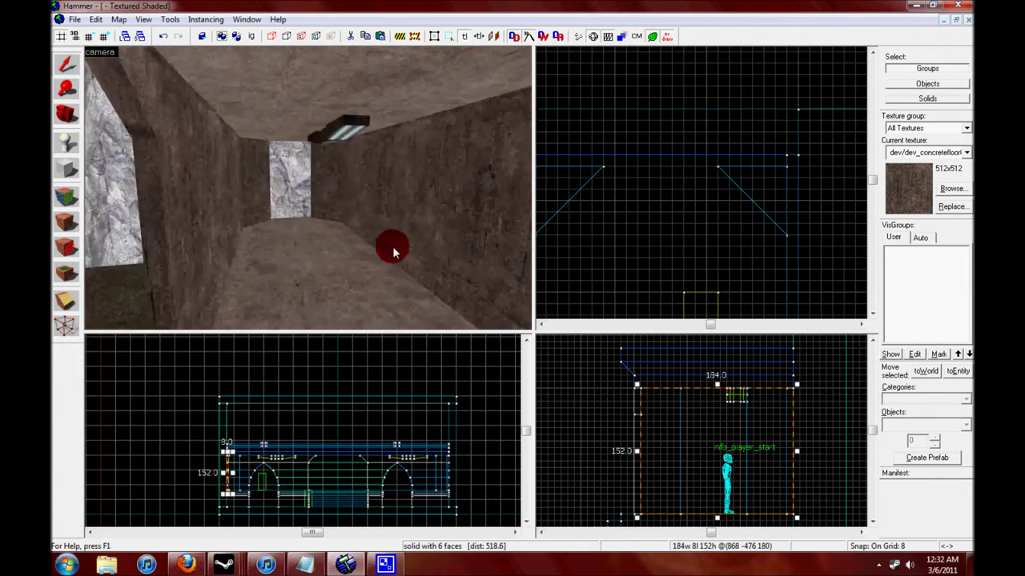
Copy the 184 x 8 x 152 unit end wall to the second corridor's remaining open end
left_click(682, 208)
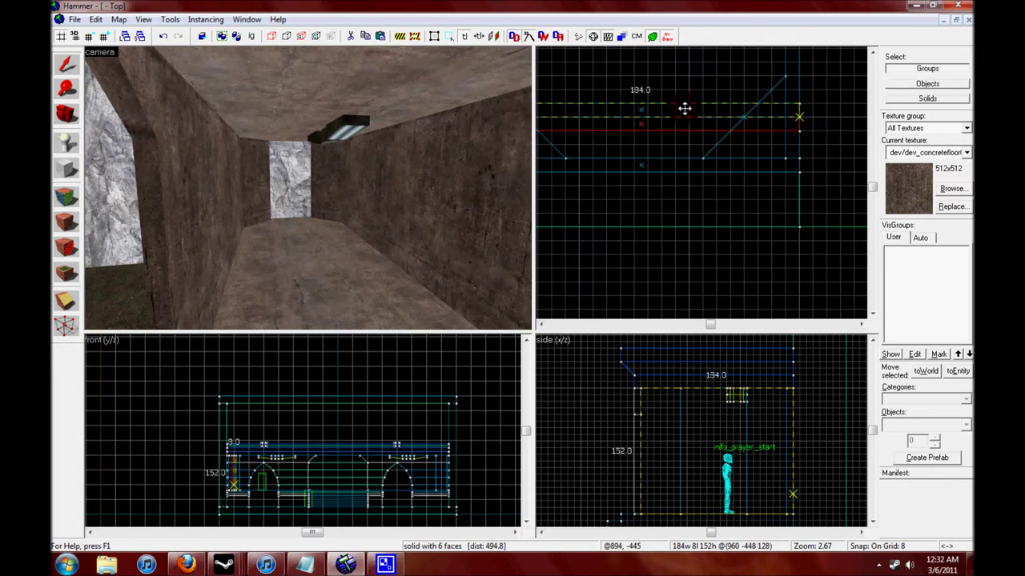
left_click_drag(682, 94, 676, 166)
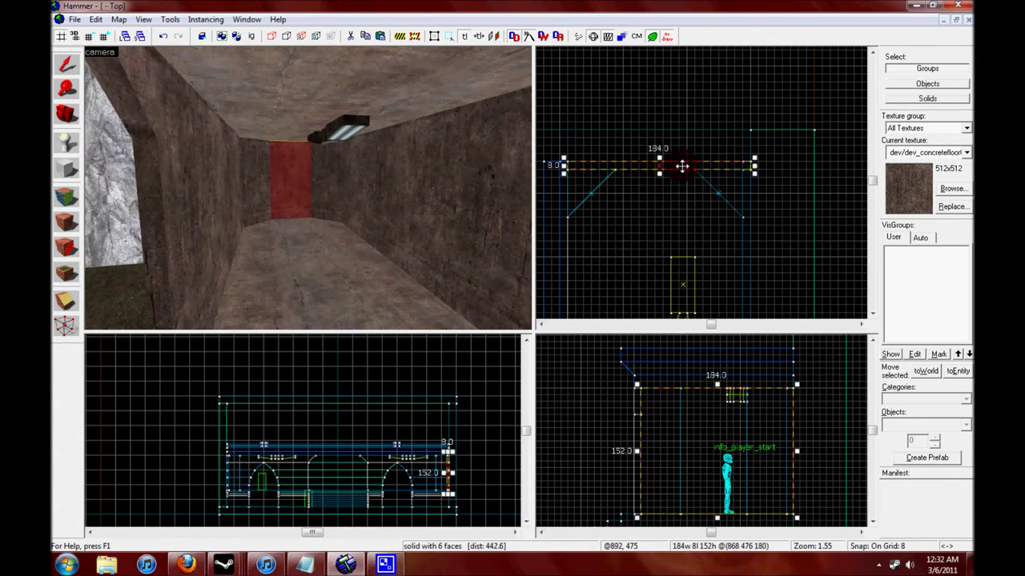
scroll(681, 166, "up", 3)
Convert the room's grass floor face into a displacement with power 4
left_click_drag(308, 186, 261, 261)
left_click(64, 256)
left_click(449, 185)
left_click(424, 251)
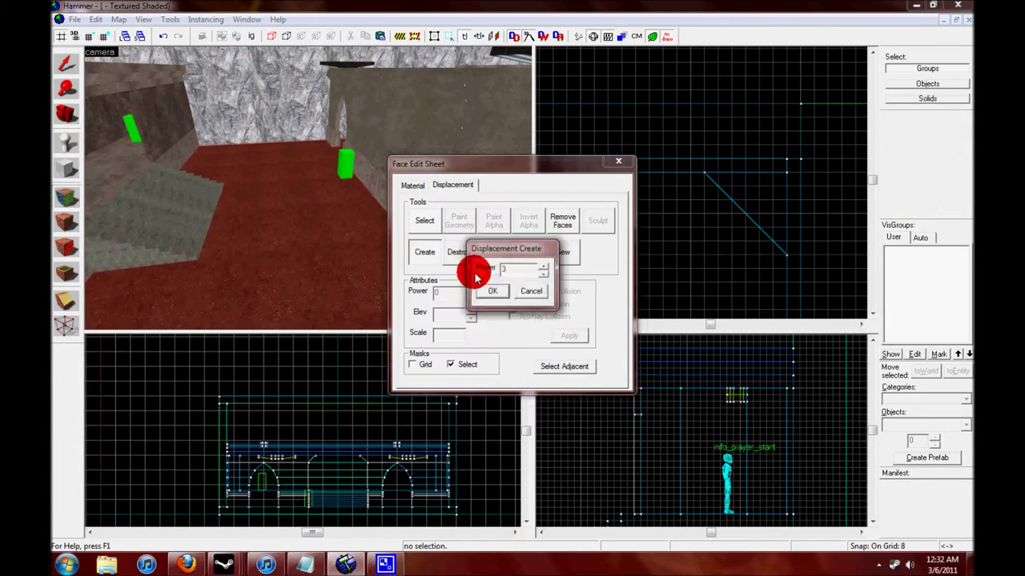
left_click(492, 291)
Raise hills on the floor displacement along the room's edges with distance 4 and brush radii of 196 and 157
left_click(460, 224)
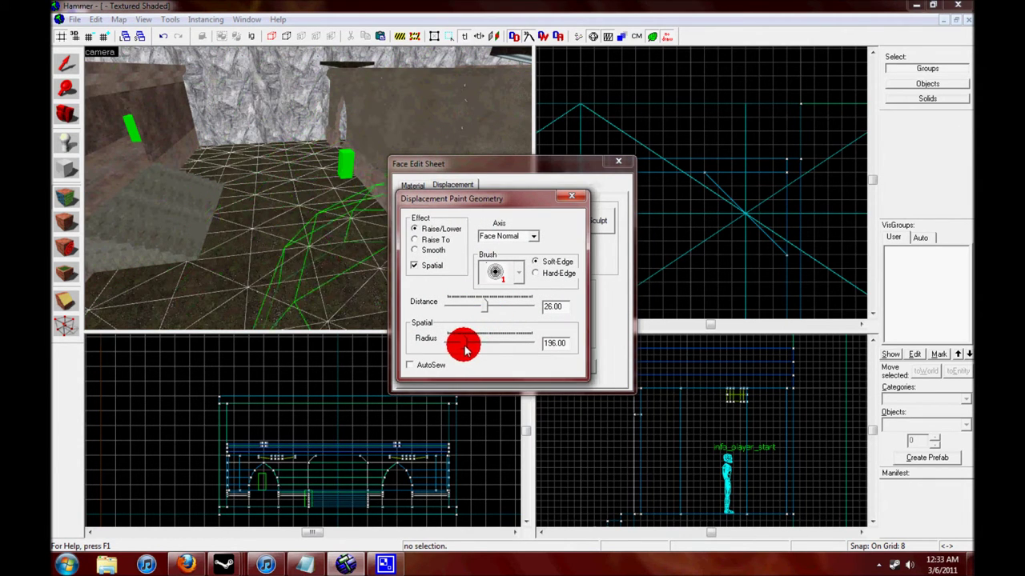
left_click(207, 158)
left_click_drag(459, 328, 464, 309)
left_click(272, 151)
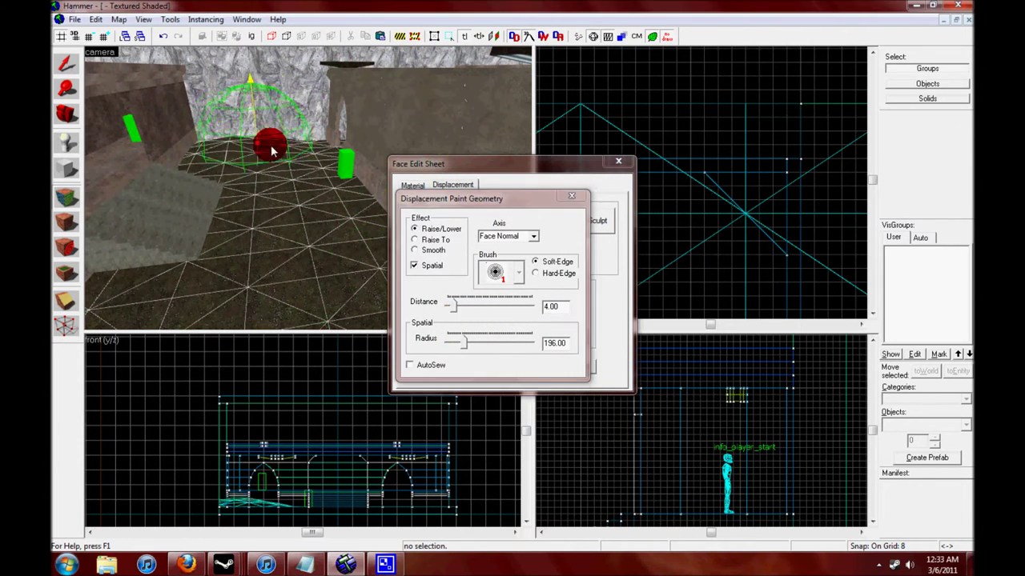
mouse_move(303, 195)
left_mouse_down()
mouse_move(331, 279)
mouse_move(291, 201)
mouse_move(313, 186)
mouse_move(308, 141)
left_mouse_up()
left_click(310, 197)
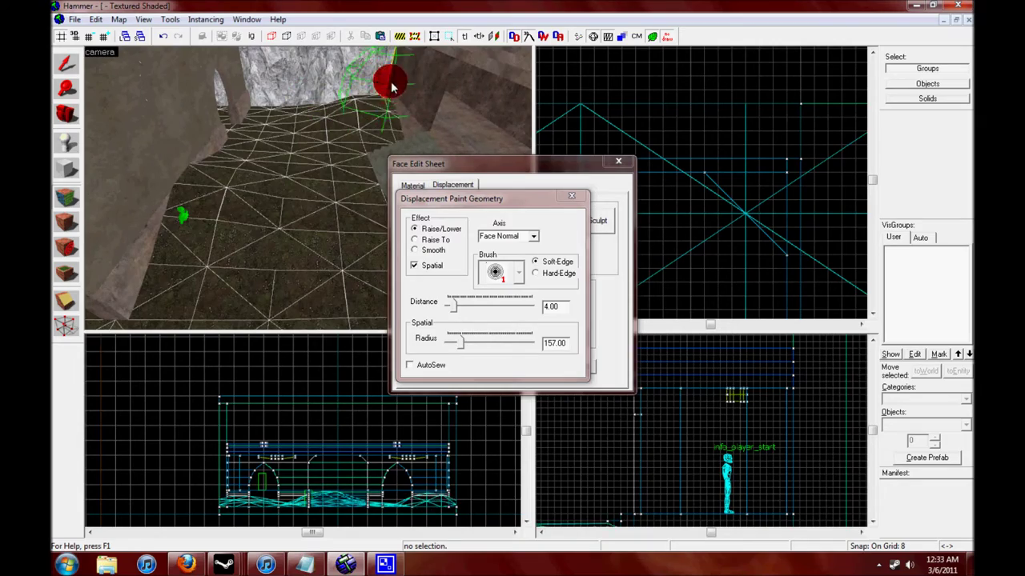
mouse_move(384, 74)
left_mouse_down()
mouse_move(292, 205)
mouse_move(309, 187)
mouse_move(379, 226)
mouse_move(384, 256)
left_mouse_up()
Refine the terrain relief with distance 1 and radius 157, and apply the displacement settings
left_click(450, 312)
mouse_move(275, 275)
left_mouse_down()
mouse_move(308, 186)
mouse_move(293, 160)
mouse_move(270, 165)
mouse_move(308, 193)
mouse_move(283, 200)
mouse_move(312, 201)
left_mouse_up()
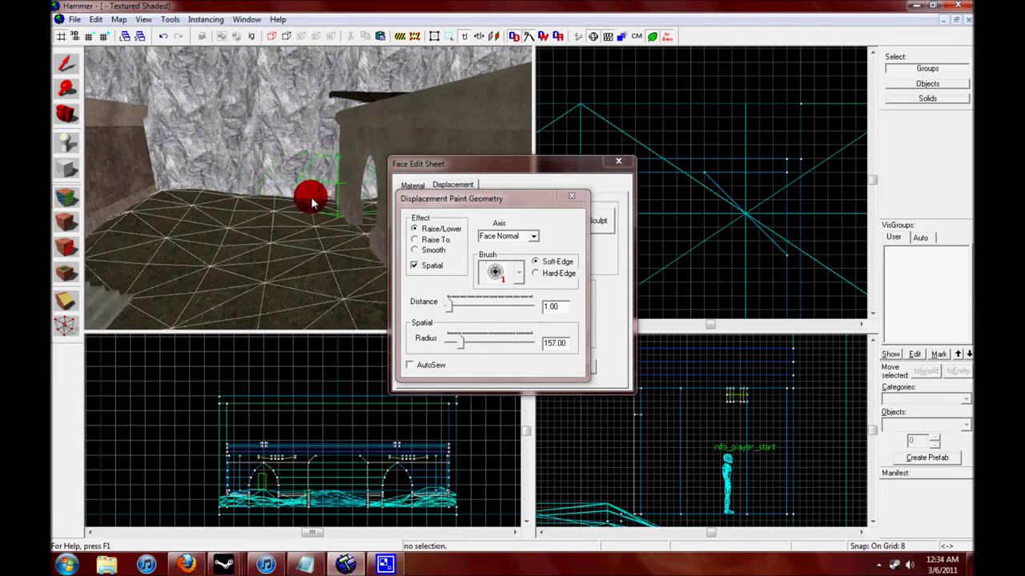
mouse_move(214, 234)
left_mouse_down()
mouse_move(308, 187)
mouse_move(301, 193)
mouse_move(309, 187)
mouse_move(336, 247)
left_mouse_up()
left_click(526, 260)
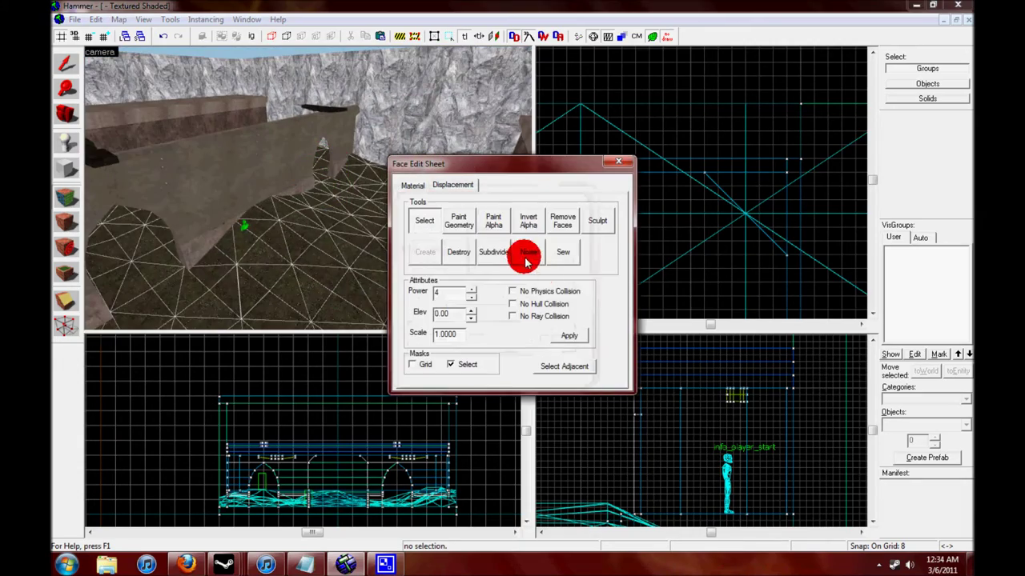
left_click(568, 338)
Inspect the sculpted terrain and arched wall in an enlarged 3D view and restore the four-view layout
left_click_drag(137, 142, 297, 189)
left_click_drag(531, 331, 828, 503)
left_click_drag(297, 221, 457, 275)
left_click_drag(829, 503, 828, 503)
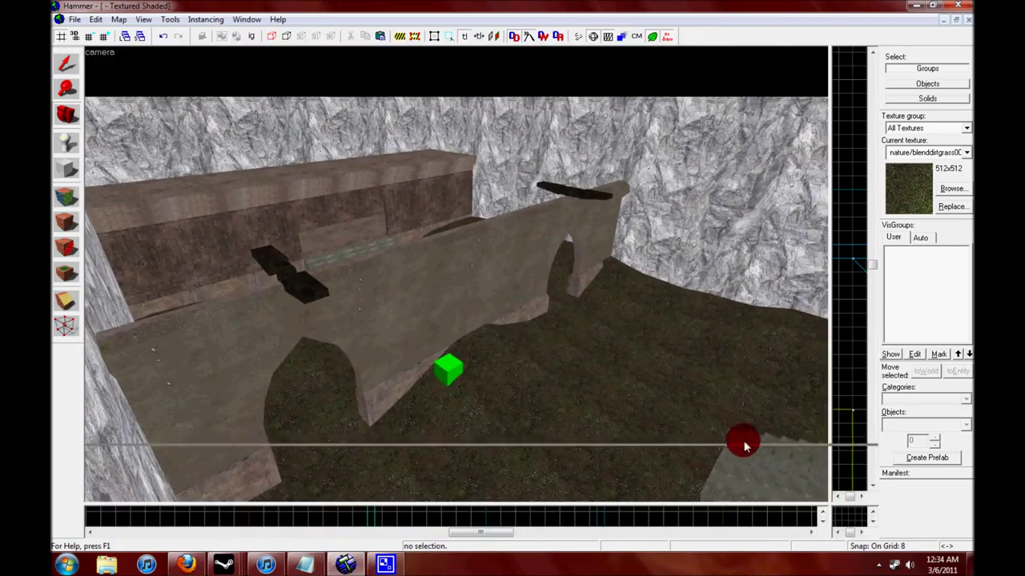
left_click_drag(743, 446, 464, 288)
left_click_drag(354, 229, 274, 167)
Fill the space above both platform roofs up to the skybox with blocks 960 units long and 192 units high
scroll(664, 382, "down", 8)
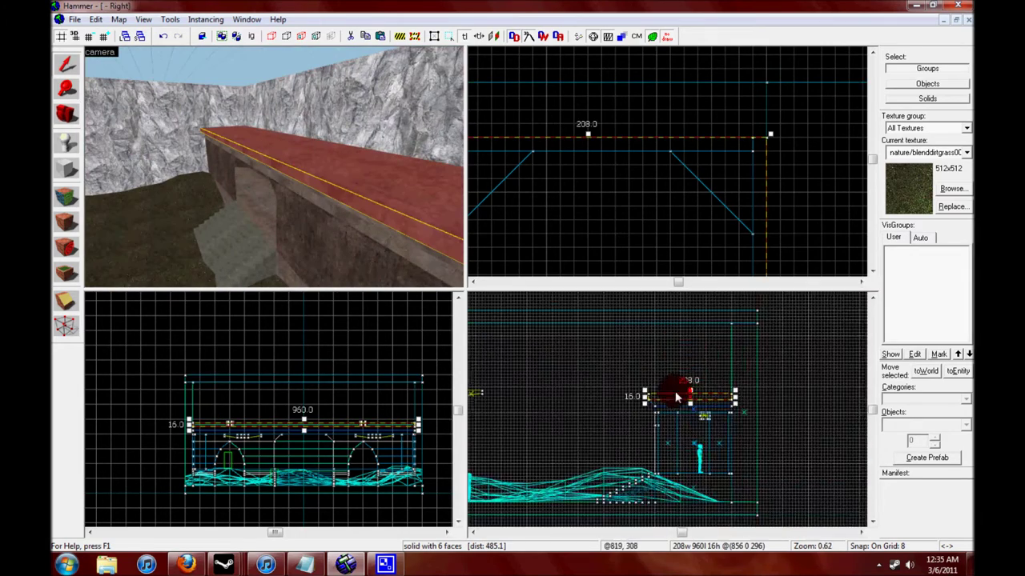
left_click_drag(512, 391, 507, 362)
left_click_drag(272, 168, 101, 150)
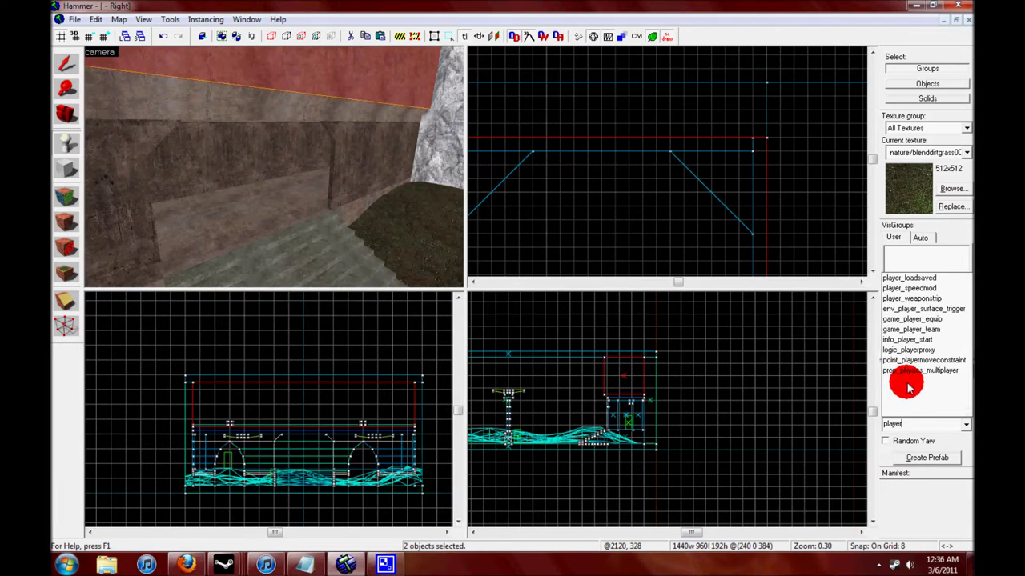
Place several info_player_start entities across the floor of the platform corridor
left_click(916, 344)
left_click(269, 171)
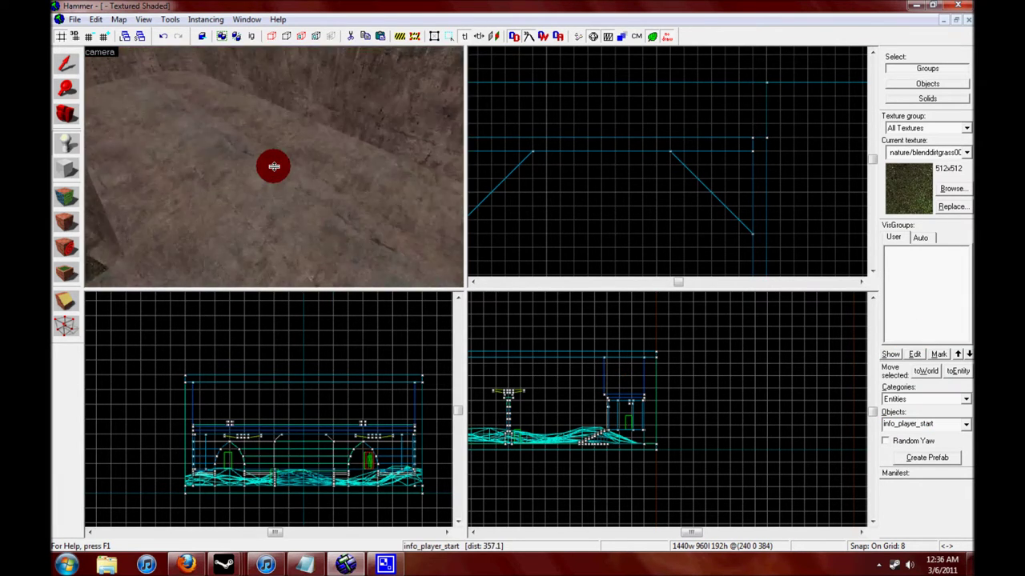
left_click(273, 166)
left_click(274, 166)
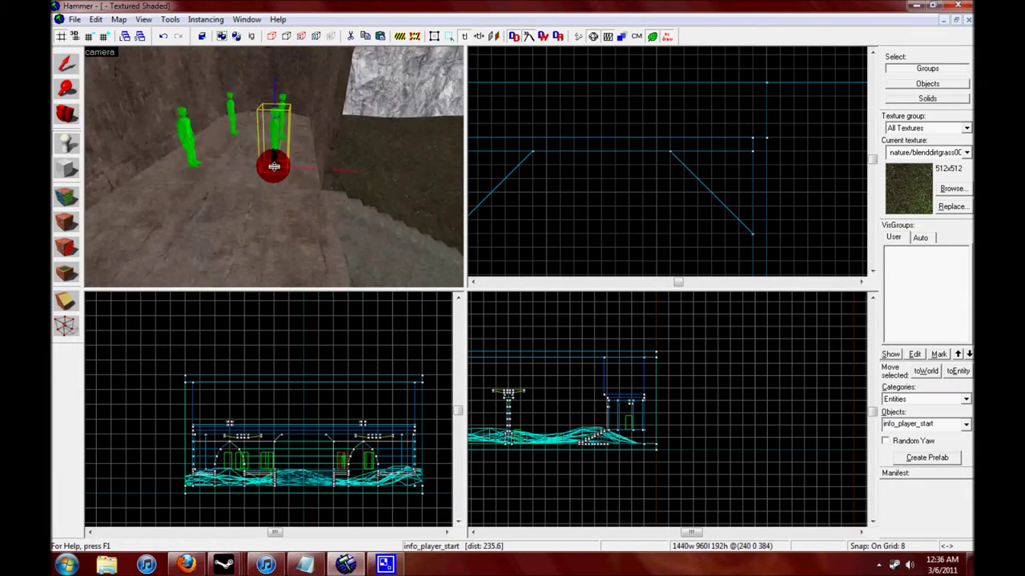
left_click(274, 166)
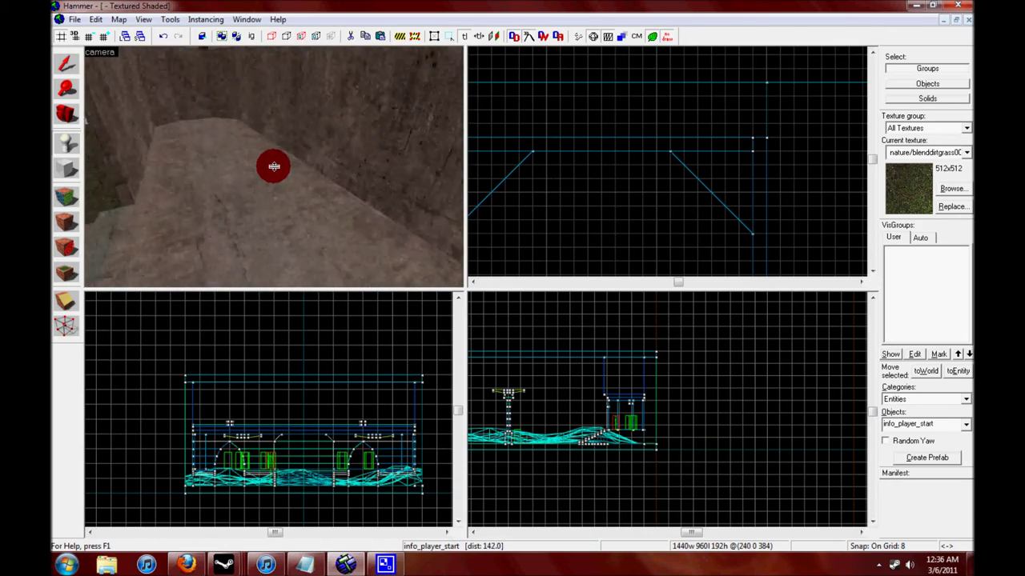
left_click(266, 164)
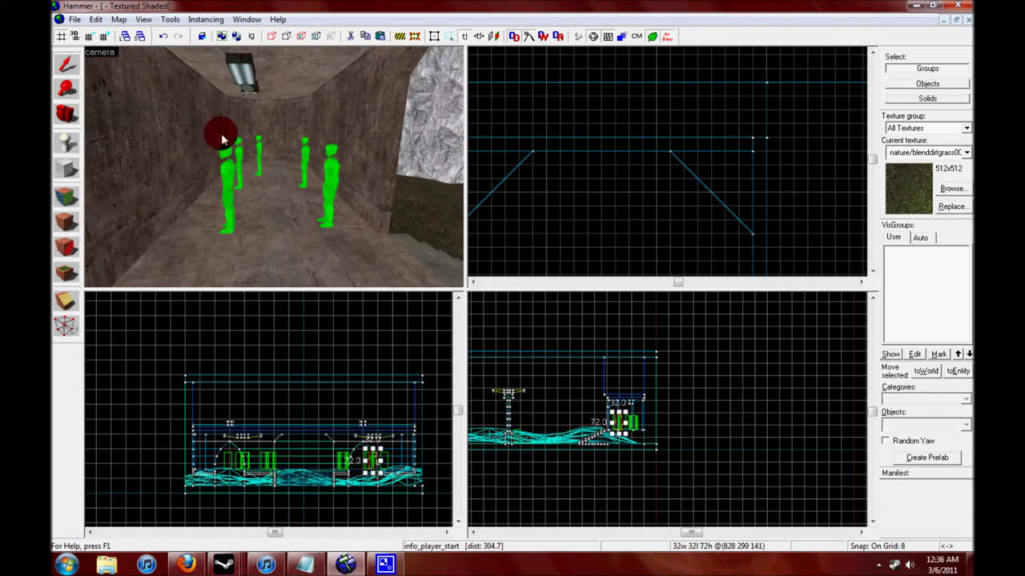
Examine the class information and flags of one info_player_start entity in the corridor
mouse_move(99, 137)
left_mouse_down()
mouse_move(273, 166)
mouse_move(89, 74)
left_mouse_up()
double_click(289, 180)
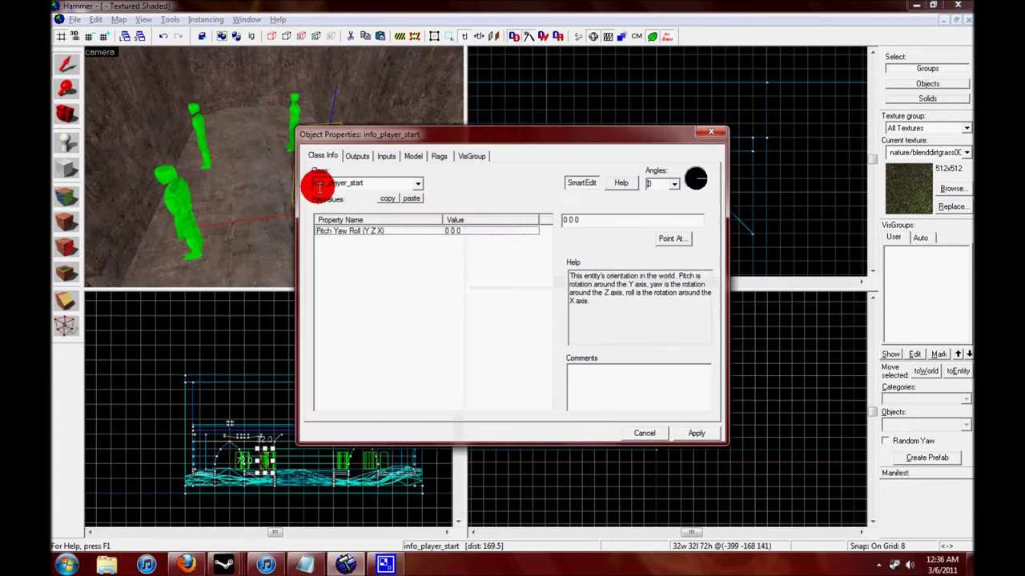
left_click(439, 156)
left_click(333, 156)
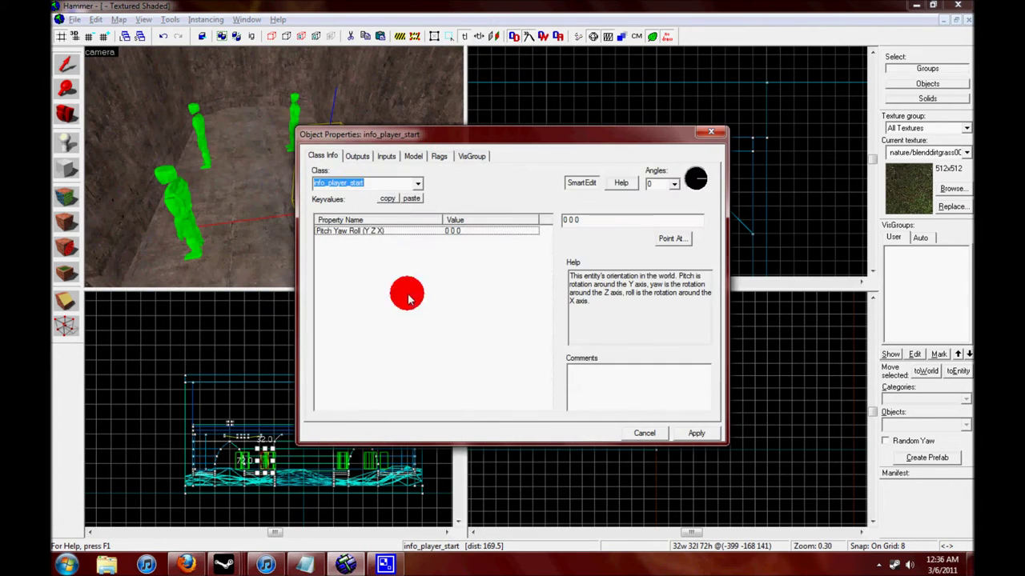
left_click(710, 133)
Place another info_player_start entity near the arched dividing wall
mouse_move(448, 142)
left_mouse_down()
mouse_move(275, 165)
mouse_move(273, 176)
mouse_move(274, 165)
mouse_move(67, 158)
left_mouse_up()
left_click(66, 149)
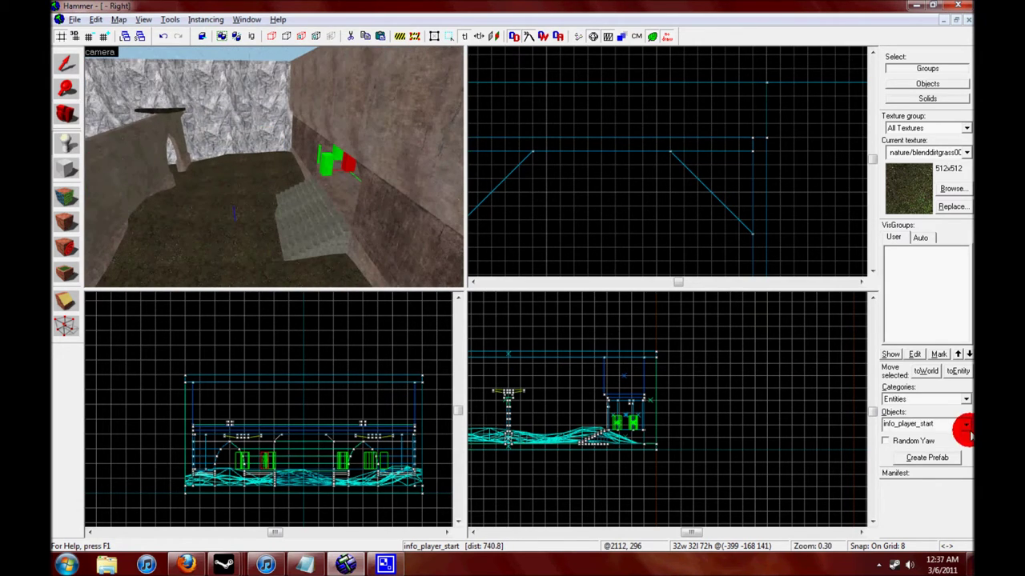
left_click(154, 160)
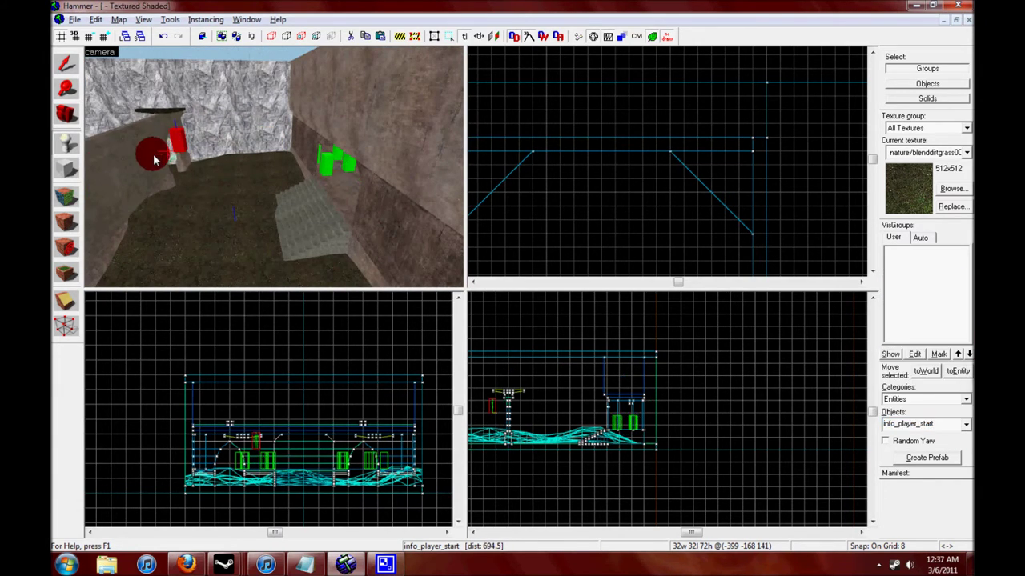
left_click_drag(160, 160, 454, 168)
left_click(588, 36)
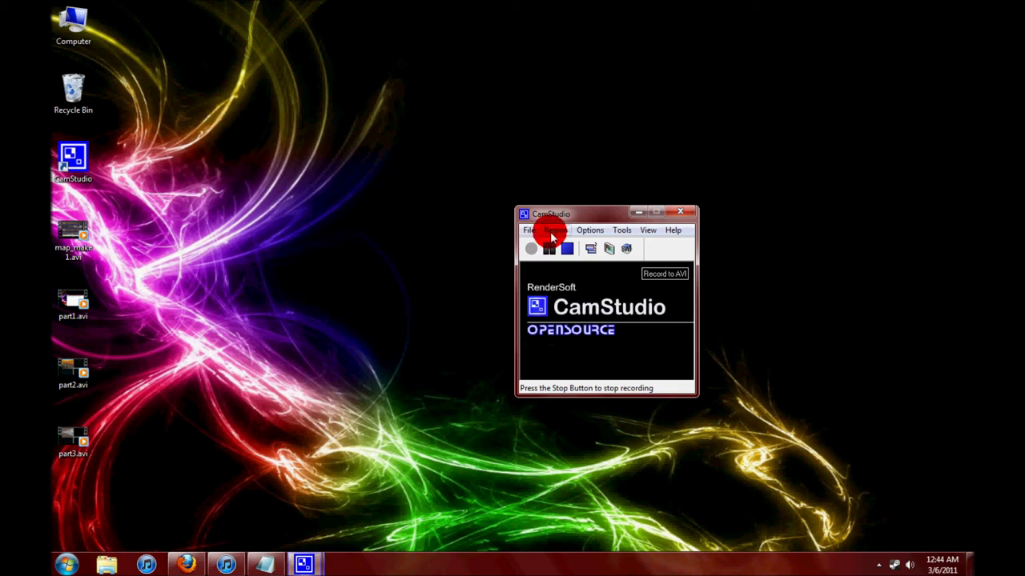
left_click(562, 245)
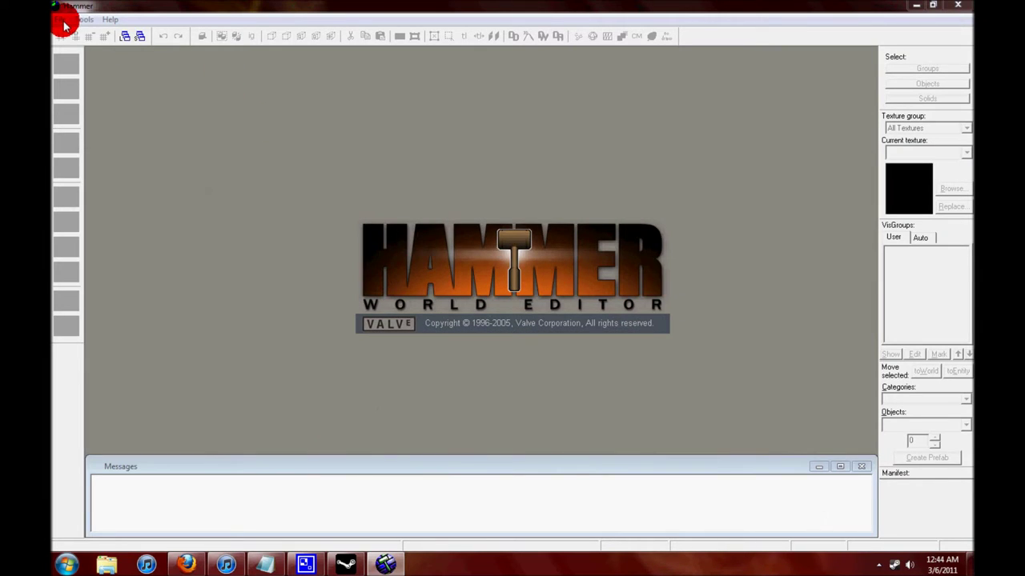
Open the recent map test_map.vmf in place of the mansion map
left_click(551, 328)
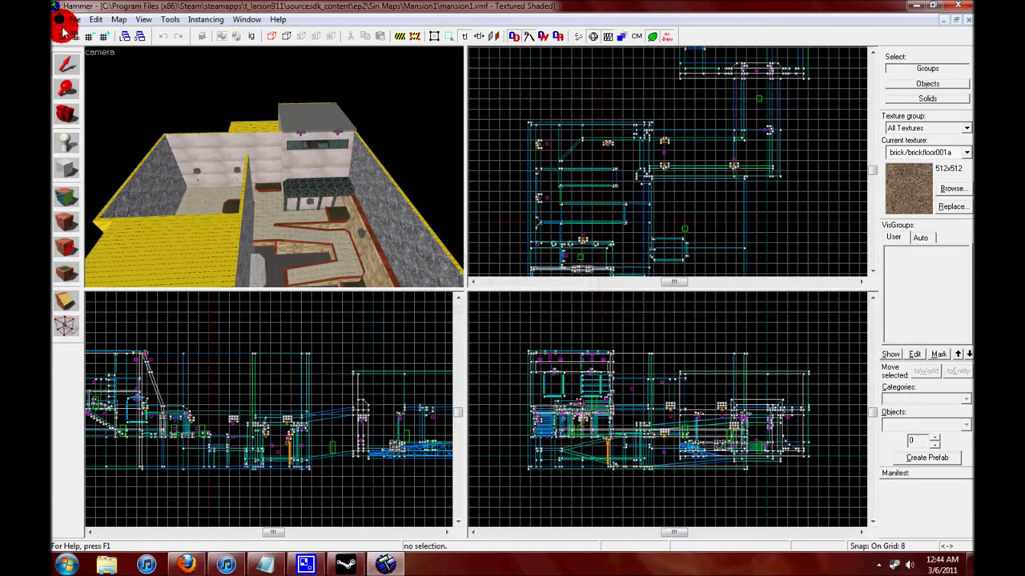
left_click(69, 20)
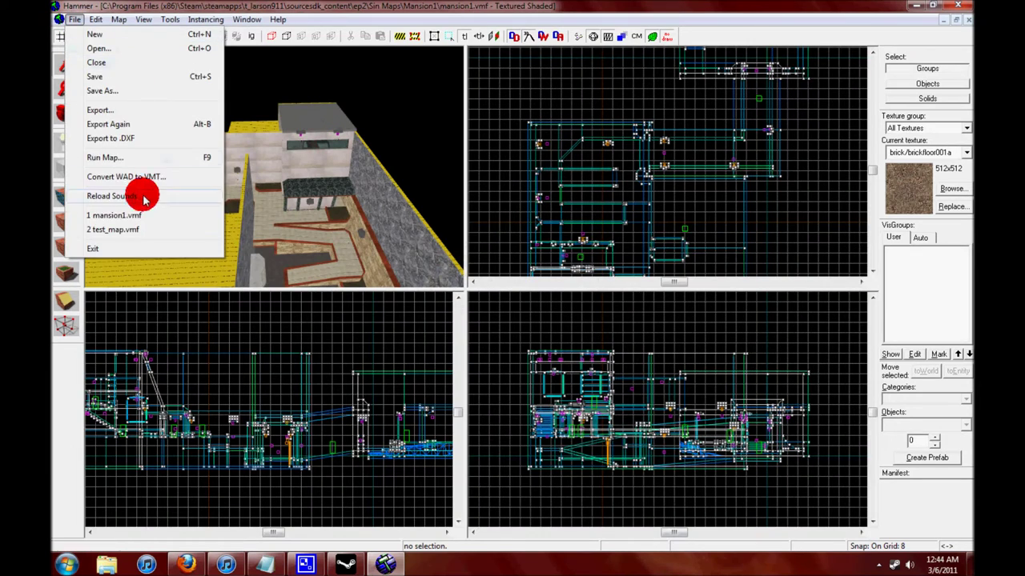
left_click(121, 229)
left_click_drag(126, 229, 136, 192)
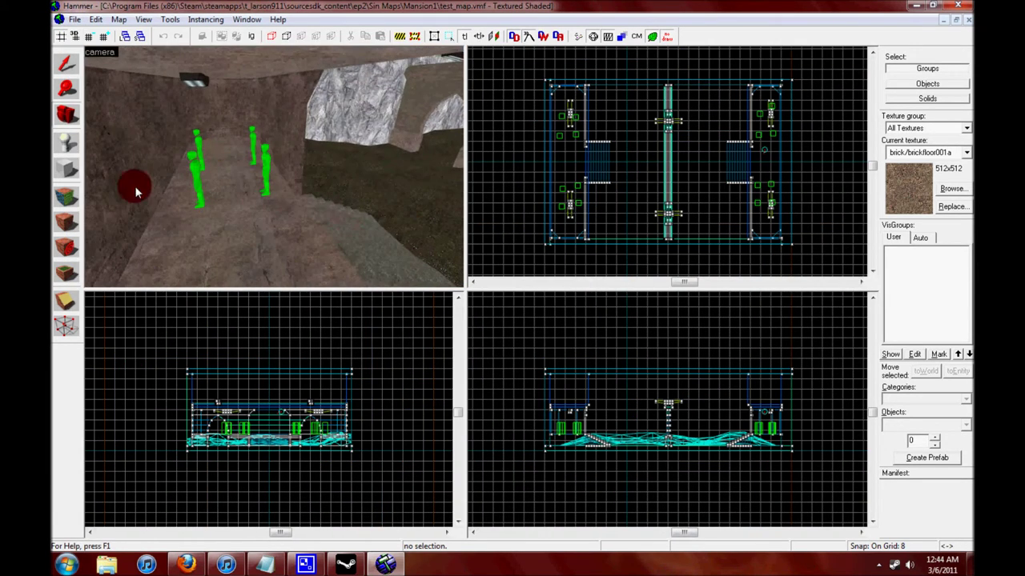
Delete the surplus info_player_start entities in the east platform corridor, leaving one at each end
left_click(168, 128)
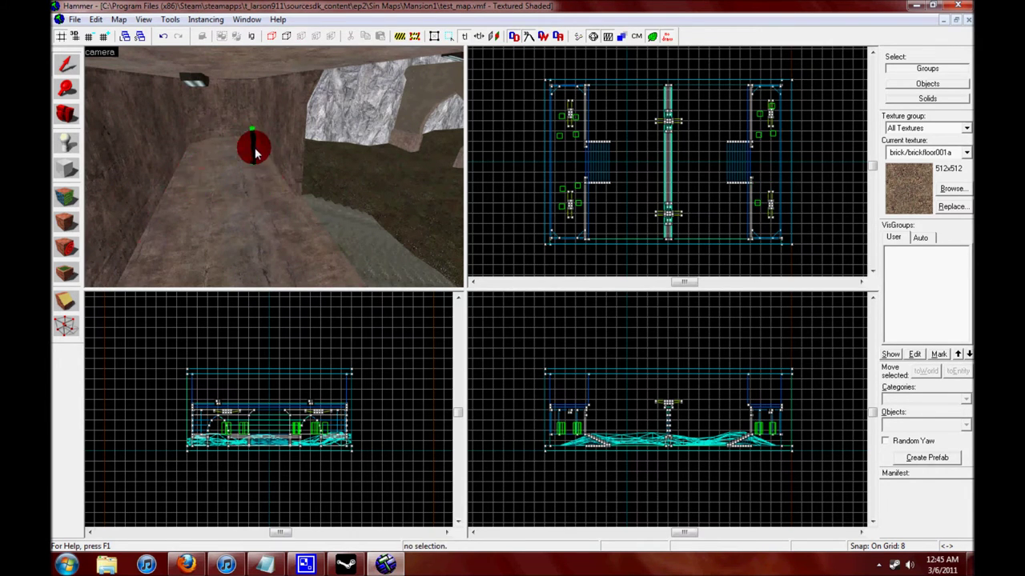
left_click(256, 154)
scroll(756, 204, "up", 2)
left_click_drag(767, 224, 773, 155)
left_click_drag(275, 168, 235, 194)
left_click(66, 63)
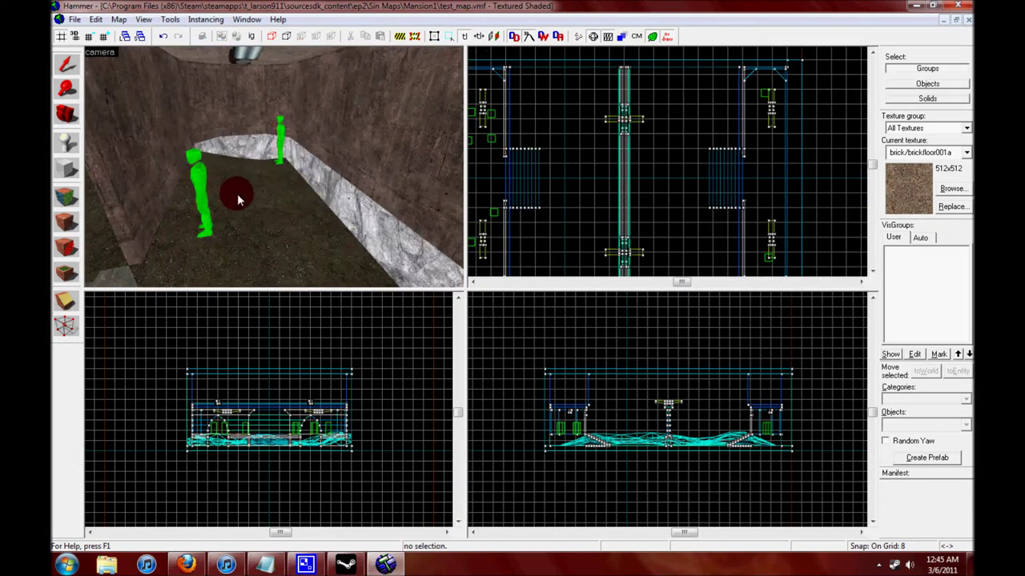
Reduce the west platform corridor to one info_player_start at each end, placed close to the end walls
scroll(713, 172, "down", 3)
scroll(600, 208, "up", 5)
left_click(601, 214)
scroll(607, 223, "down", 5)
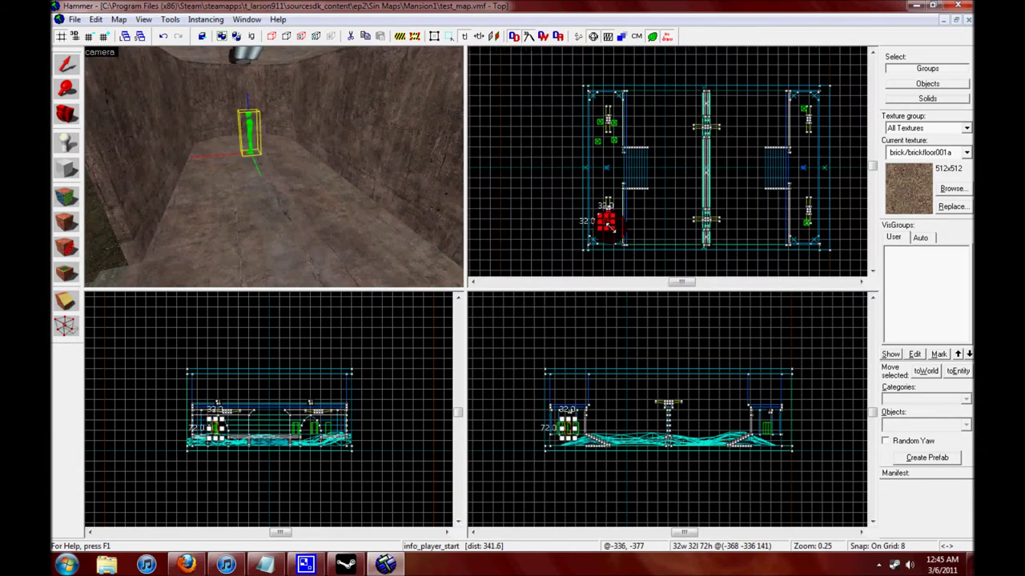
left_click(614, 98)
scroll(571, 149, "up", 6)
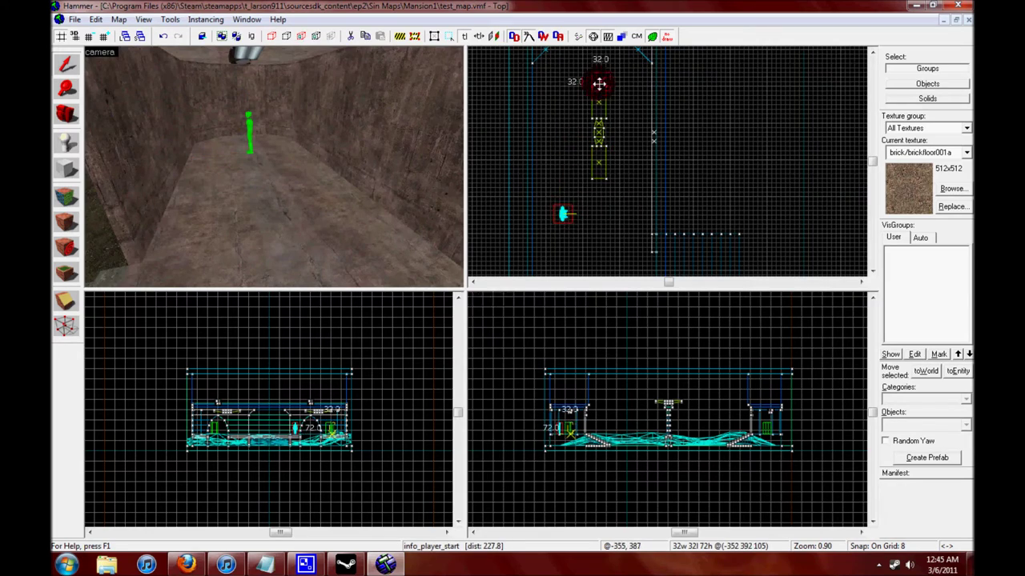
scroll(598, 86, "down", 2)
Outline a block 216 by 16 units across the middle of the west platform corridor, behind the stairs
key("z")
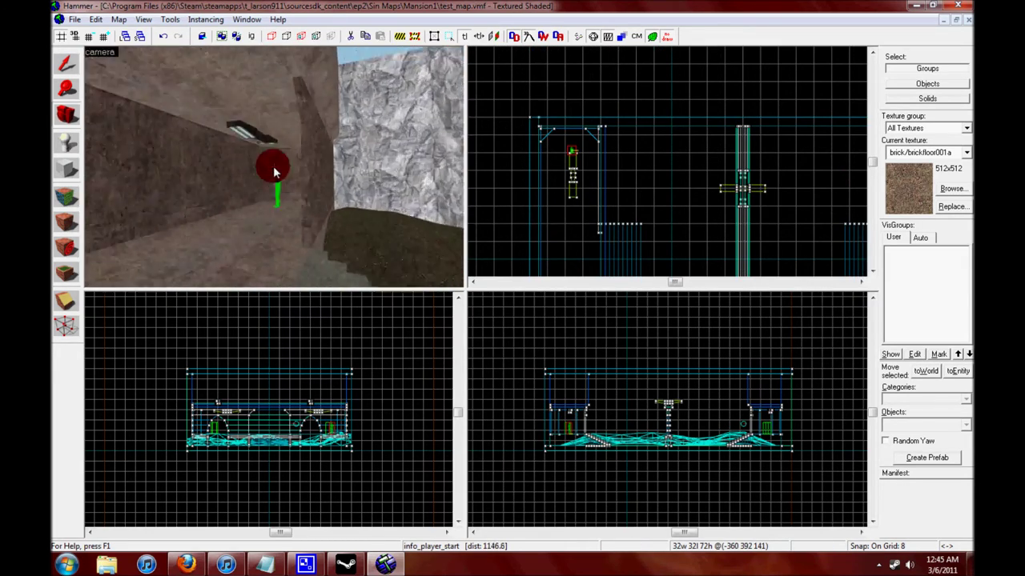
key("z")
scroll(556, 210, "up", 3)
key("shift+a")
key("shift+a")
scroll(519, 200, "up", 1)
left_click_drag(705, 216, 703, 215)
Stretch the outlined block to 151 units high, from corridor floor to ceiling, and create it as a divider wall
scroll(256, 414, "up", 5)
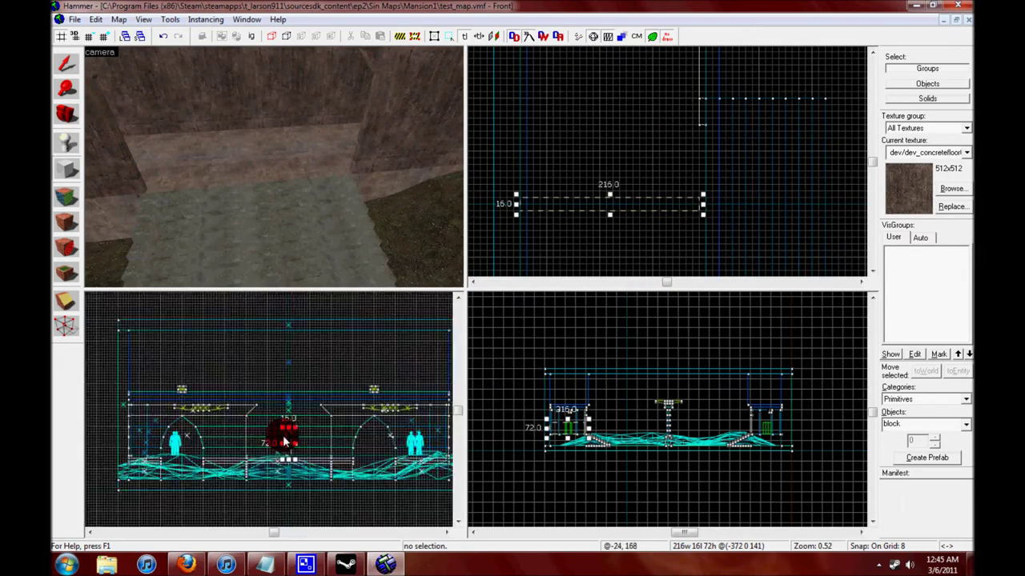
scroll(617, 422, "up", 2)
left_click_drag(589, 303, 589, 306)
left_click(274, 166)
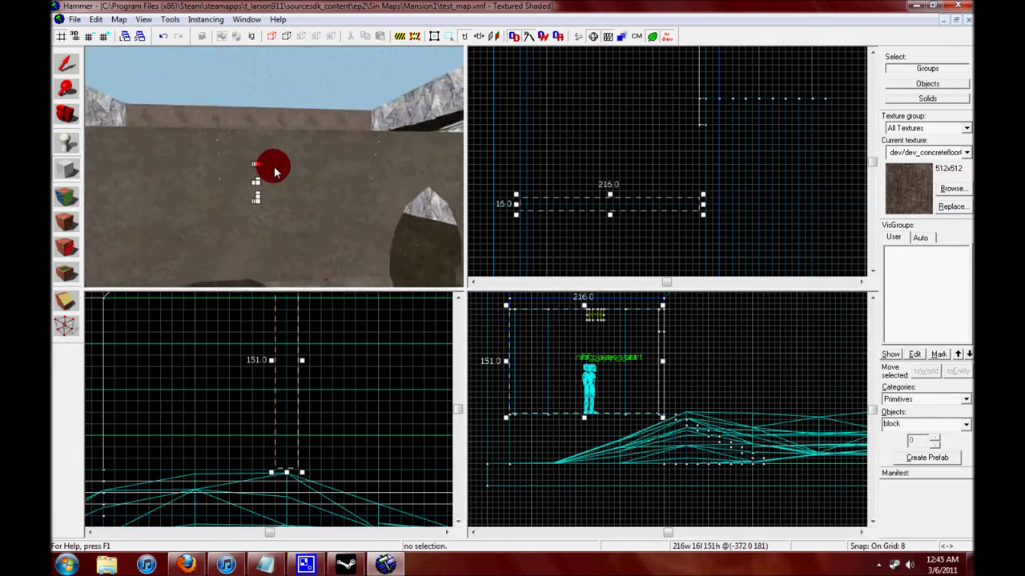
left_click_drag(274, 171, 337, 164)
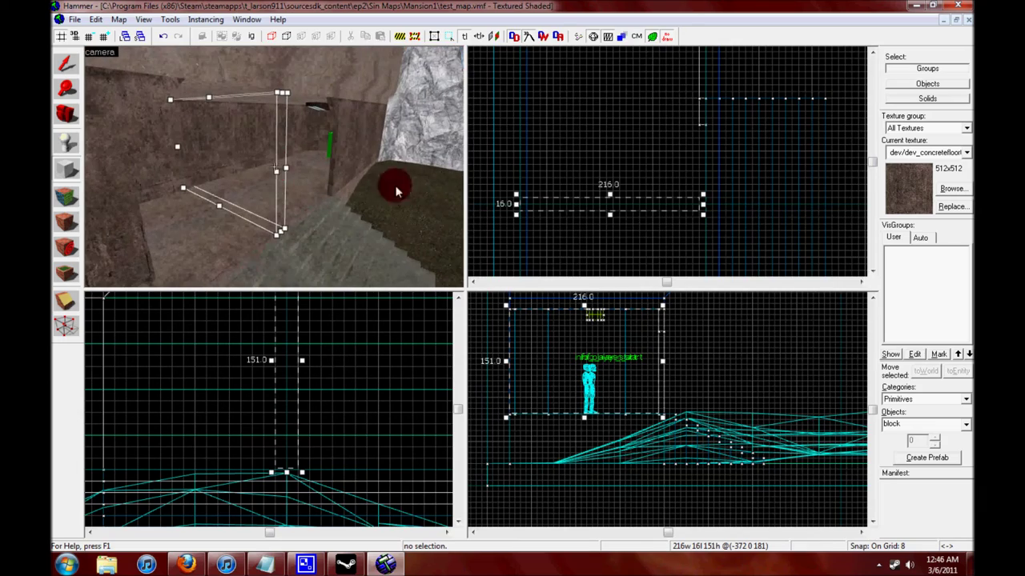
scroll(511, 193, "up", 2)
key("Return")
Copy the divider wall into the east platform corridor and resize the copy to 184 units long
left_click_drag(275, 165, 275, 164)
scroll(666, 225, "down", 5)
scroll(734, 222, "up", 4)
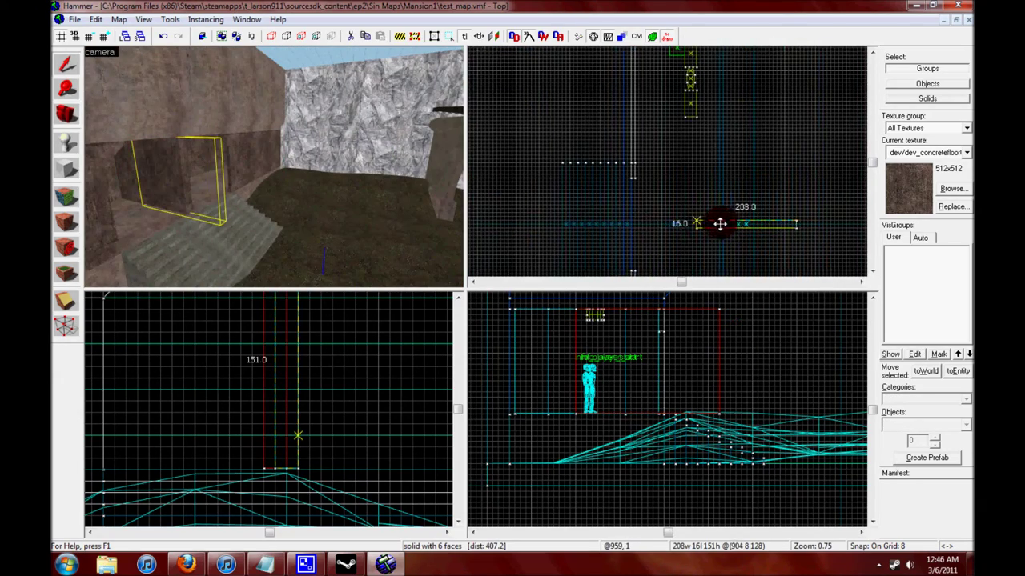
key("shift+s")
scroll(711, 223, "up", 2)
left_click_drag(558, 218, 558, 219)
left_click_drag(272, 167, 86, 147)
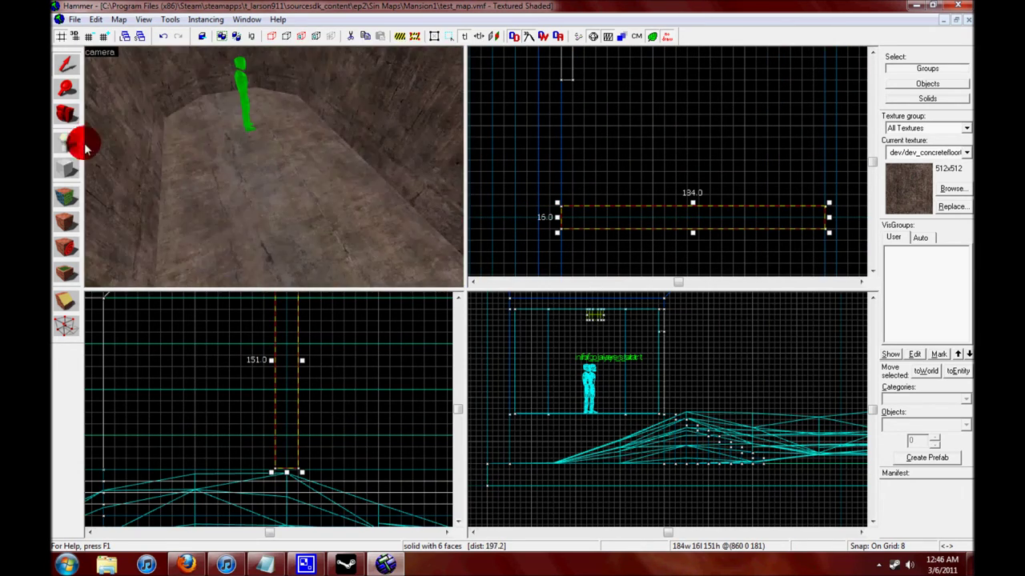
Choose an entity class and place it on the platform corridor floor near the player start
left_click_drag(361, 221, 144, 160)
left_click(922, 401)
left_click(966, 421)
left_click(911, 319)
left_click(273, 166)
Filter the texture browser by "dev" and choose a concrete floor texture for new blocks
left_click(67, 168)
left_click(951, 188)
scroll(634, 248, "down", 5)
left_click(355, 458)
type("dev")
left_click_drag(823, 80, 848, 97)
left_click(814, 38)
Create a concrete block about 72 by 56 units and 40 high beside the arched dividing wall
scroll(693, 204, "down", 2)
left_click_drag(596, 186, 645, 224)
left_click_drag(273, 165, 290, 198)
scroll(269, 414, "down", 5)
left_click(269, 415)
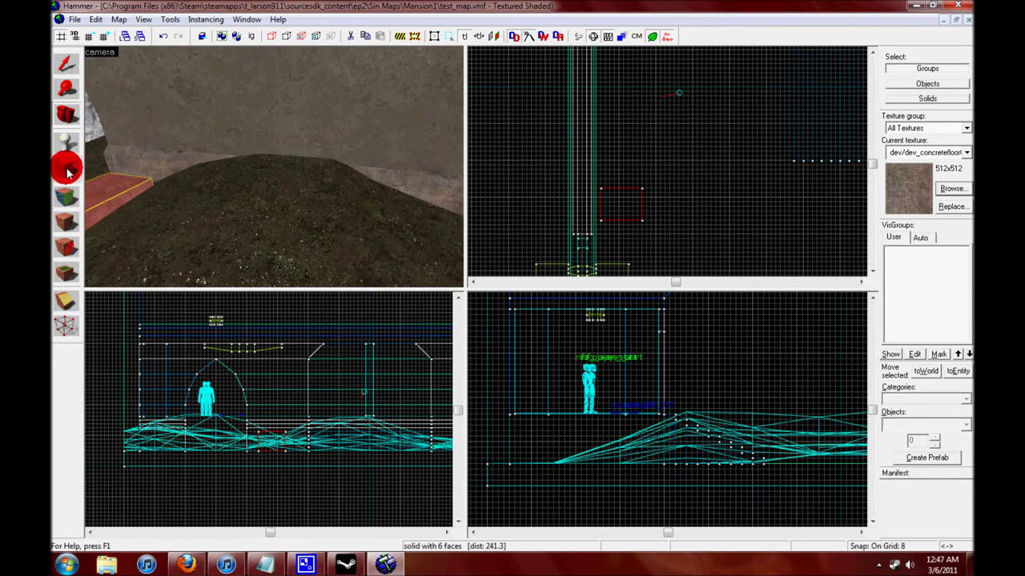
Copy the concrete block to the other side of the dividing wall, and copy the pair near the other arch
scroll(565, 160, "down", 2)
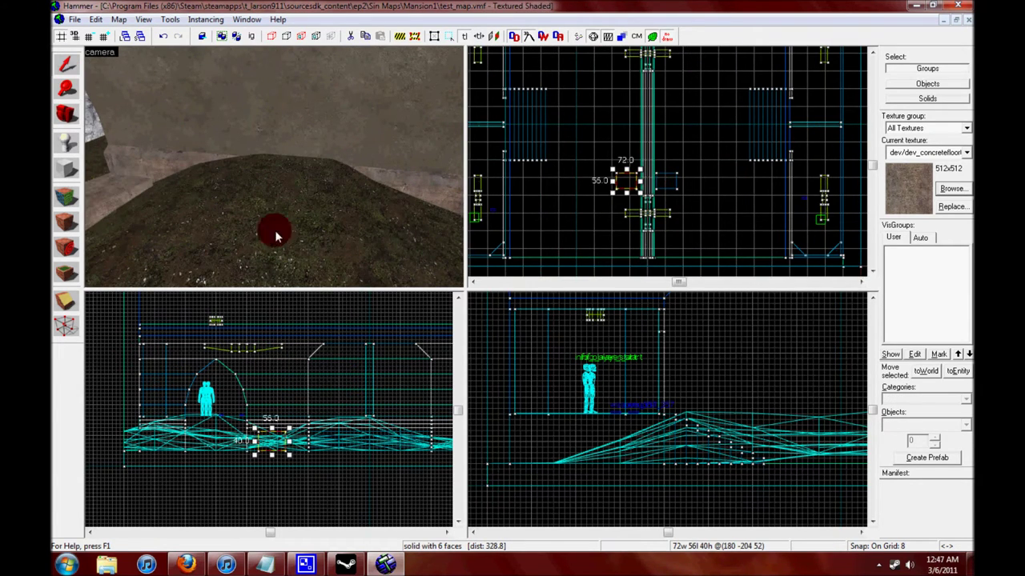
left_click_drag(275, 200, 472, 187)
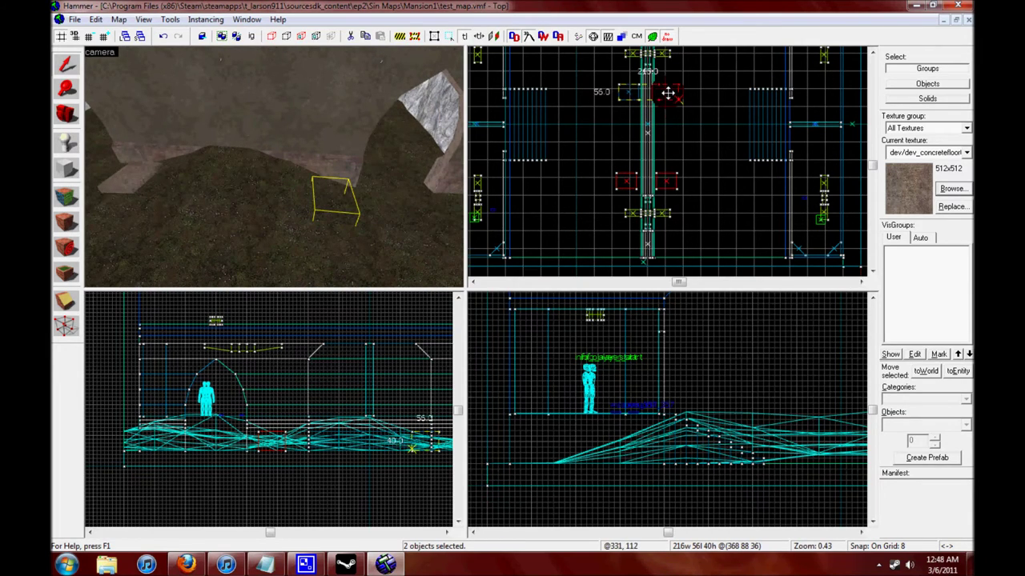
left_click_drag(270, 184, 254, 171)
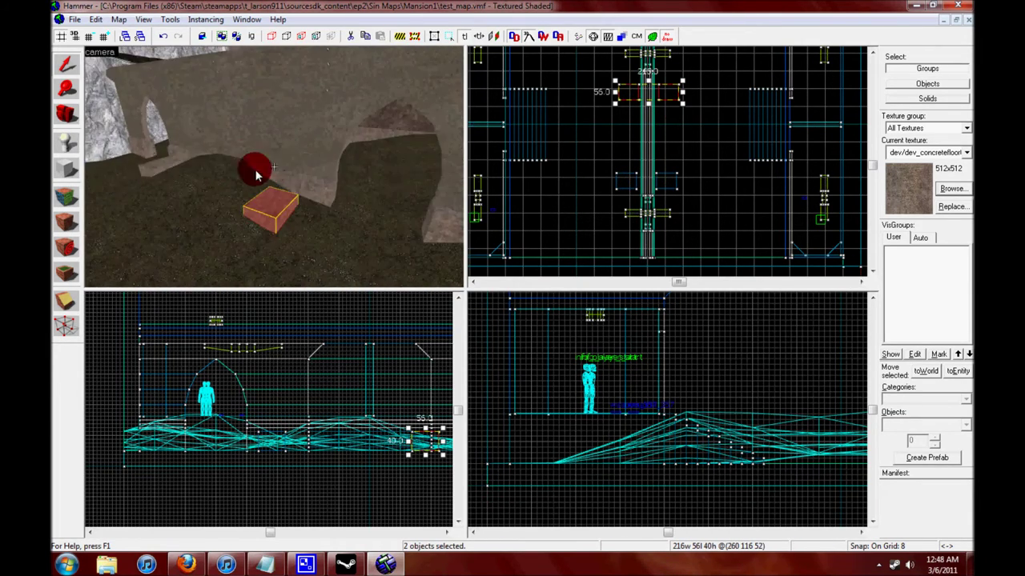
Place weapon_crossbow entities on the concrete blocks beside the dividing wall
key("shift+a")
left_click(66, 142)
left_click(421, 240)
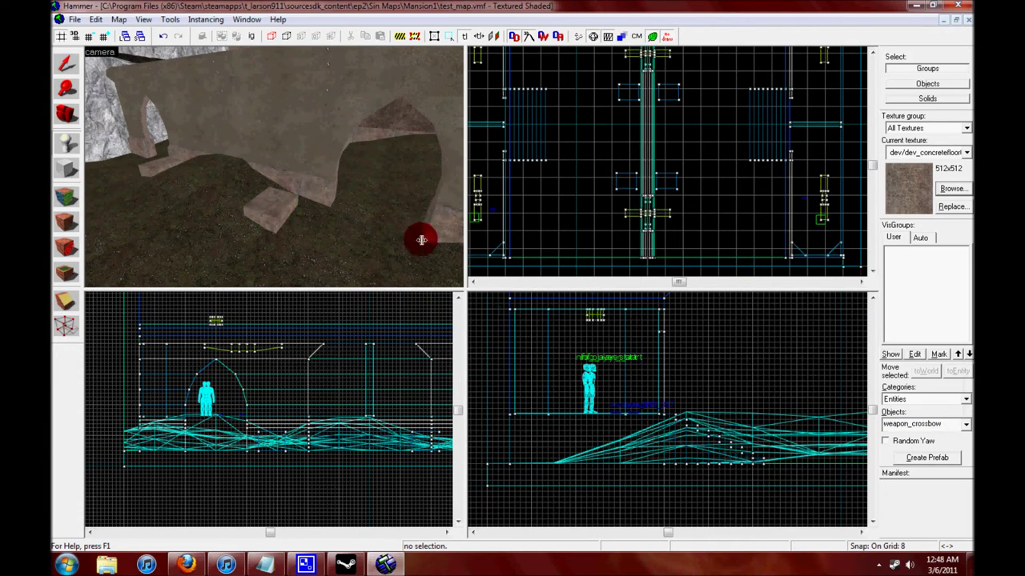
key("z")
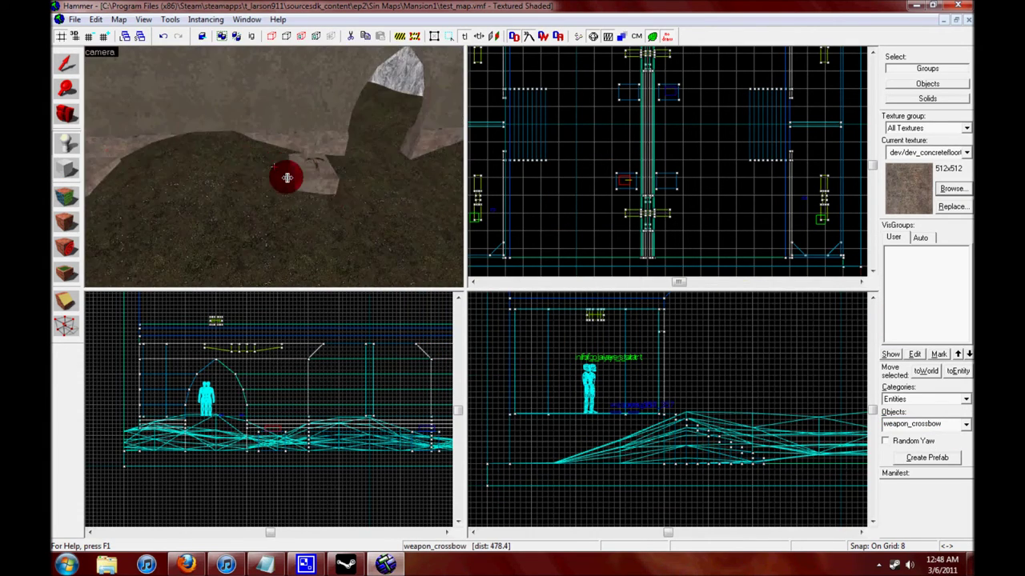
key("z")
Place a weapon_rpg entity on top of the dividing wall and rotate it 90 degrees about Z
left_click_drag(332, 206, 54, 144)
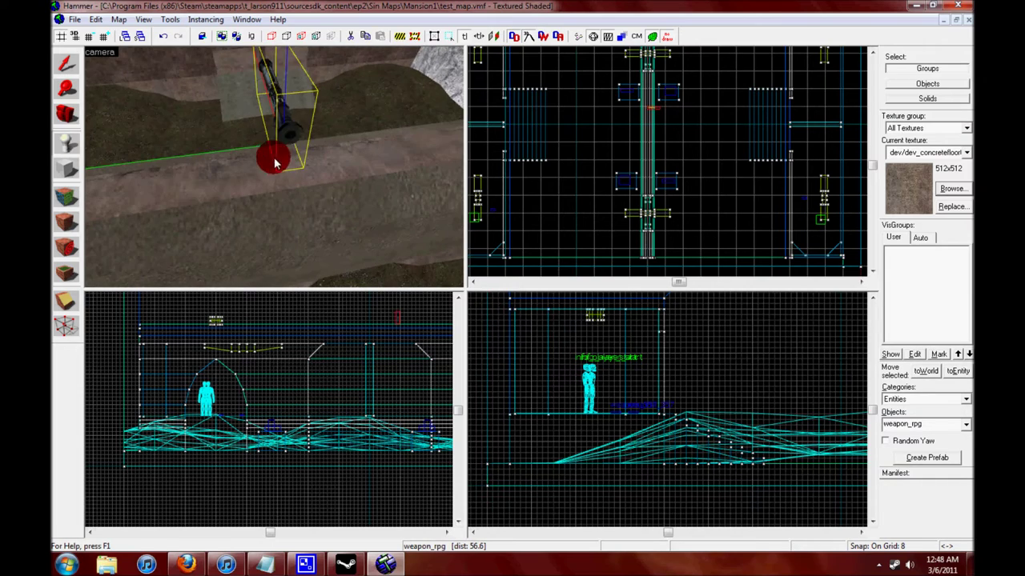
left_click(275, 164)
key("shift+s")
key("ctrl+m")
type("90")
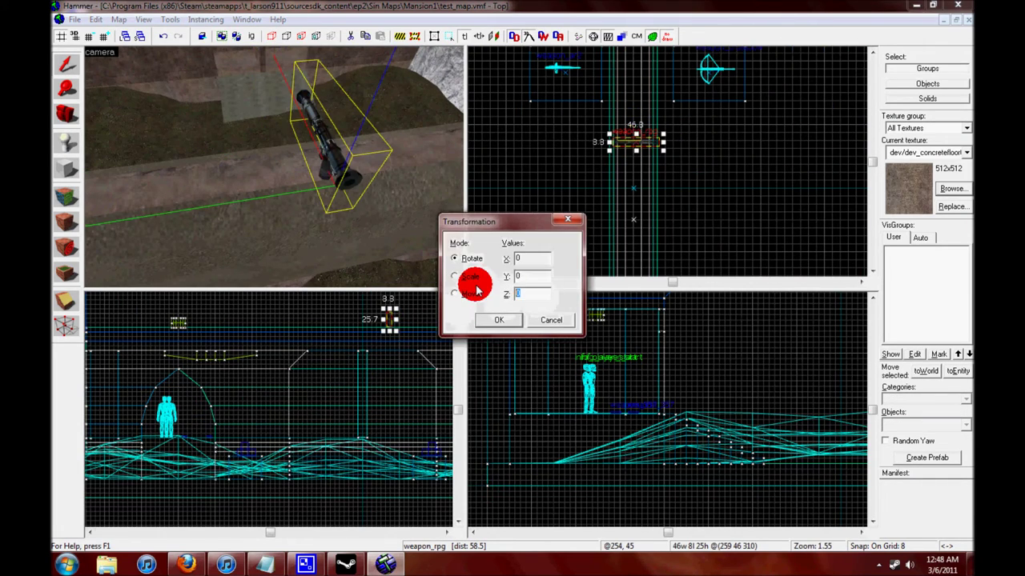
left_click(496, 320)
scroll(610, 146, "up", 3)
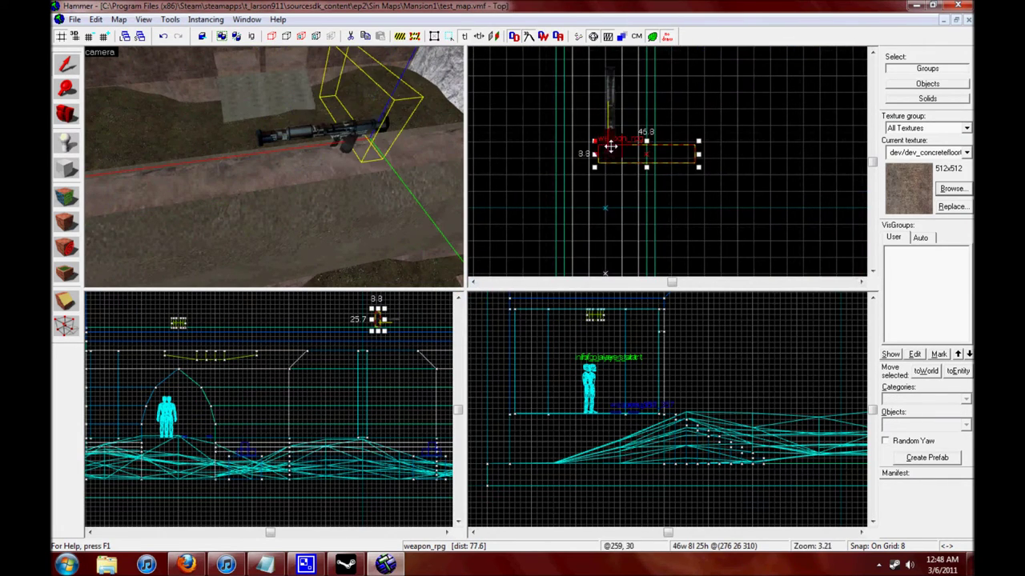
left_click(342, 138)
key("z")
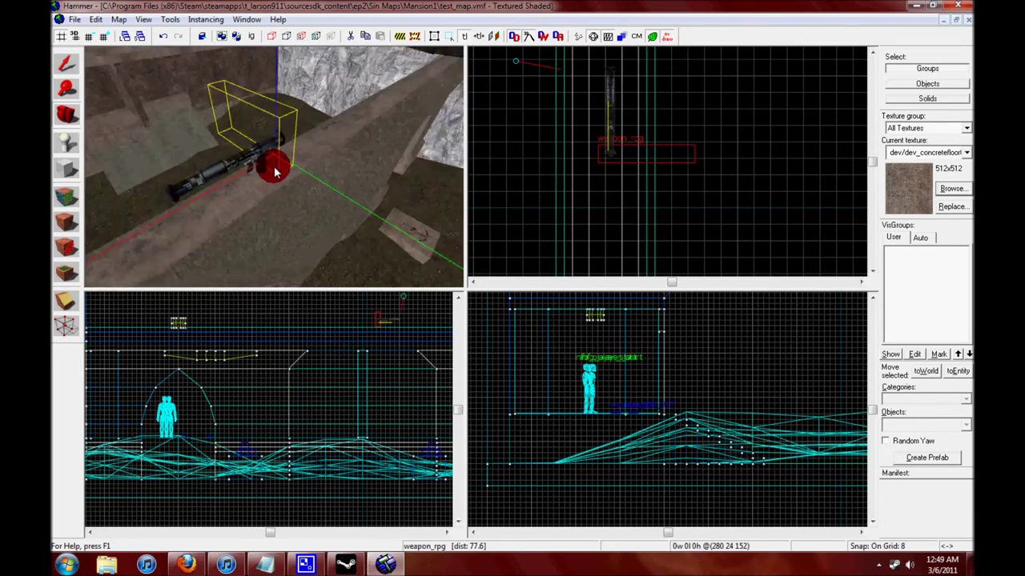
Place item_ammo_357 entities on the floors of the platform corridors
key("w")
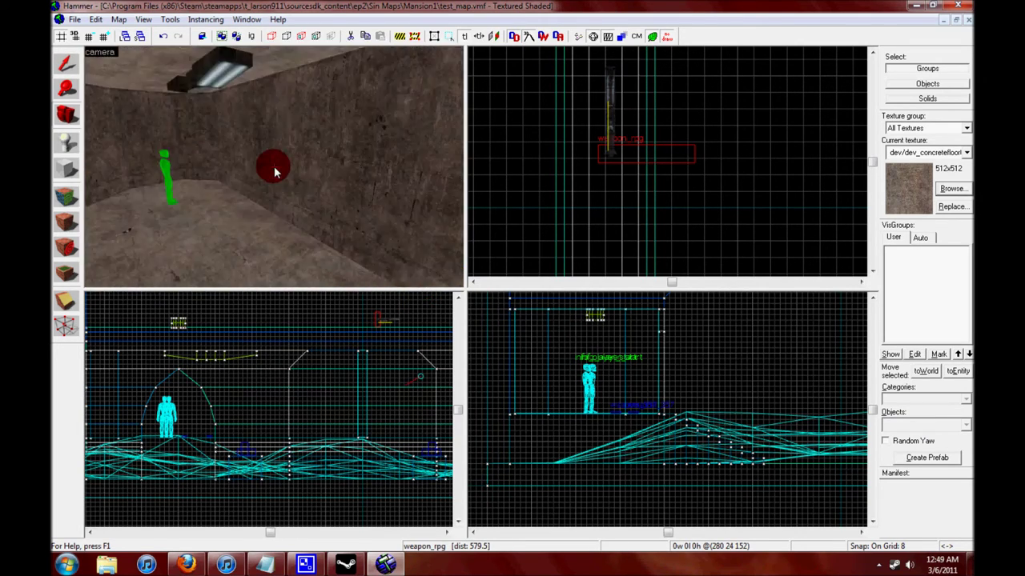
key("z")
left_click(910, 427)
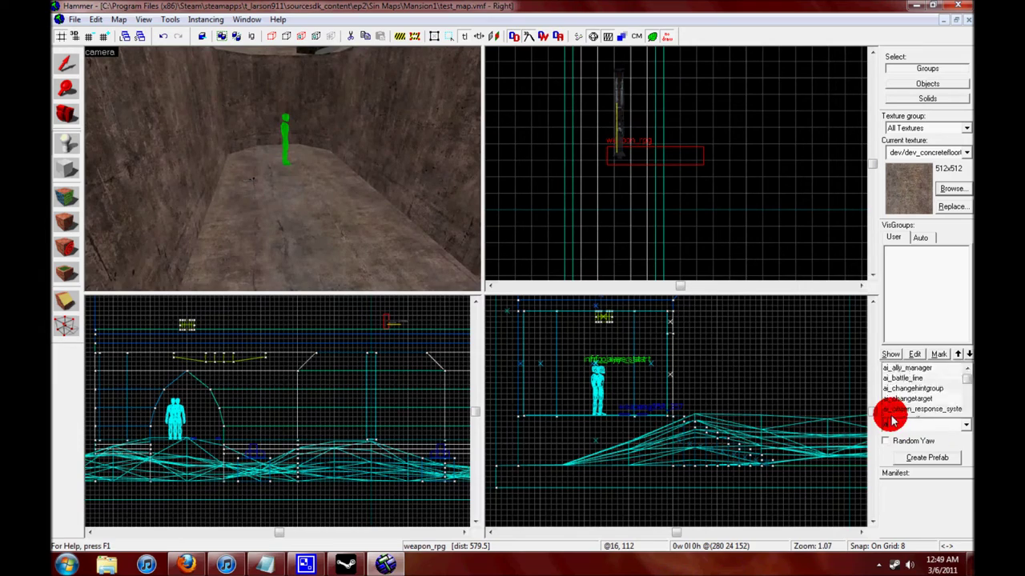
key("w")
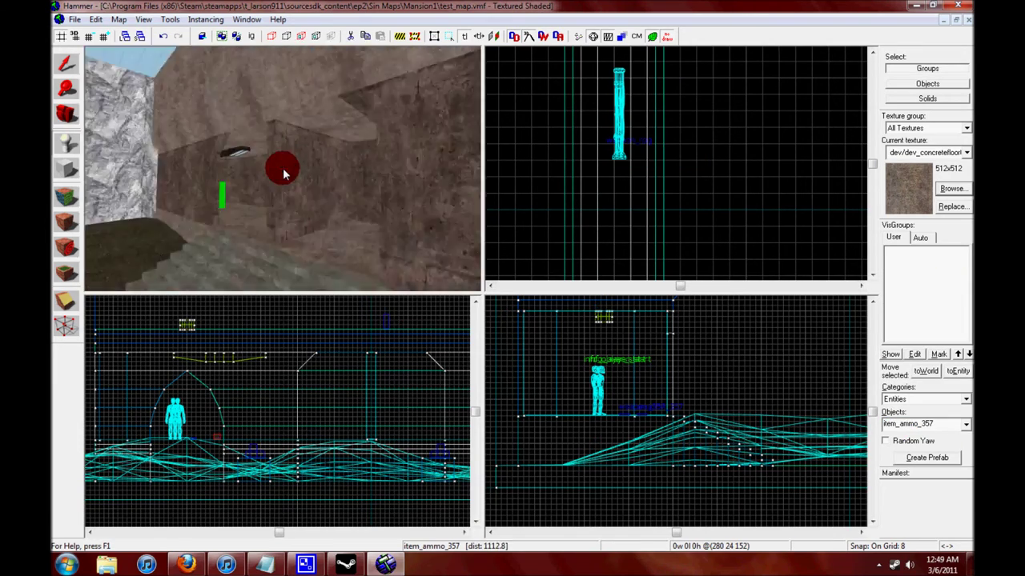
left_click_drag(283, 167, 286, 167)
Place item_ammo_smg1 and AR2 ammo entities on the platform corridor floor
left_click(963, 427)
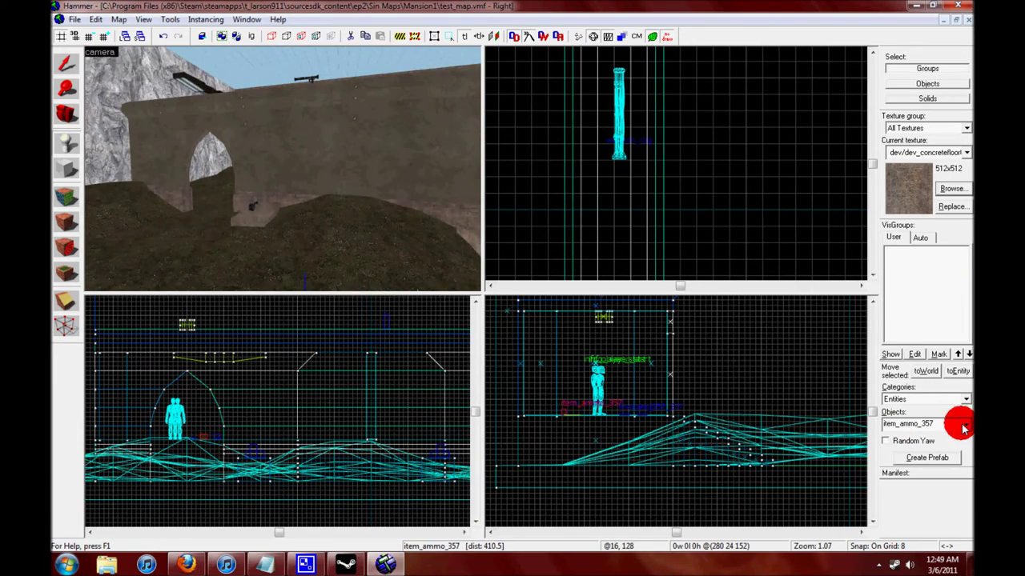
left_click_drag(297, 258, 281, 168)
left_click(907, 425)
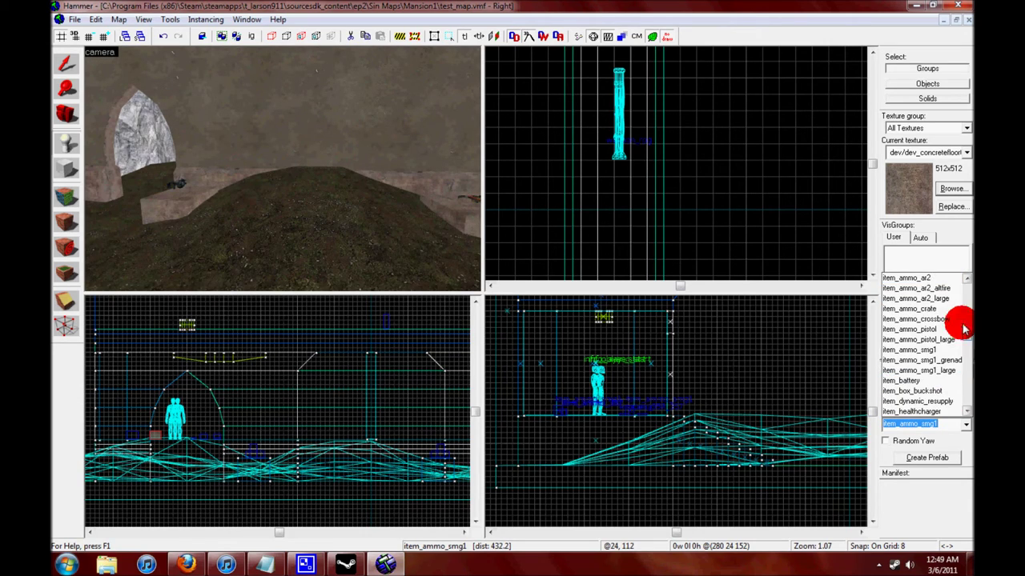
left_click(920, 285)
mouse_move(283, 168)
left_mouse_down()
mouse_move(304, 171)
mouse_move(281, 169)
left_mouse_up()
Place item_ammo_ar2_large and further pickup entities along the platform corridor floor
left_click(964, 429)
left_click(920, 299)
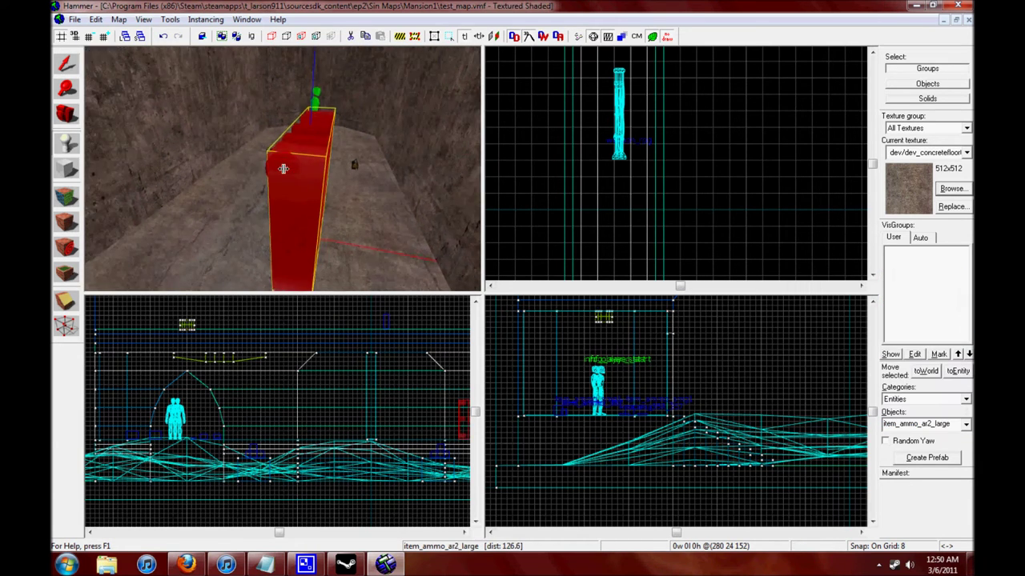
left_click(921, 298)
mouse_move(377, 221)
left_mouse_down()
mouse_move(281, 167)
mouse_move(250, 163)
mouse_move(281, 167)
left_mouse_up()
left_click(955, 423)
left_click(924, 298)
left_click_drag(361, 187, 281, 168)
left_click(954, 422)
mouse_move(326, 140)
left_mouse_down()
mouse_move(293, 85)
mouse_move(281, 167)
left_mouse_up()
Copy a corridor ceiling light out beside the east stairs and rotate the copy onto its side
left_click(281, 112)
scroll(665, 200, "down", 5)
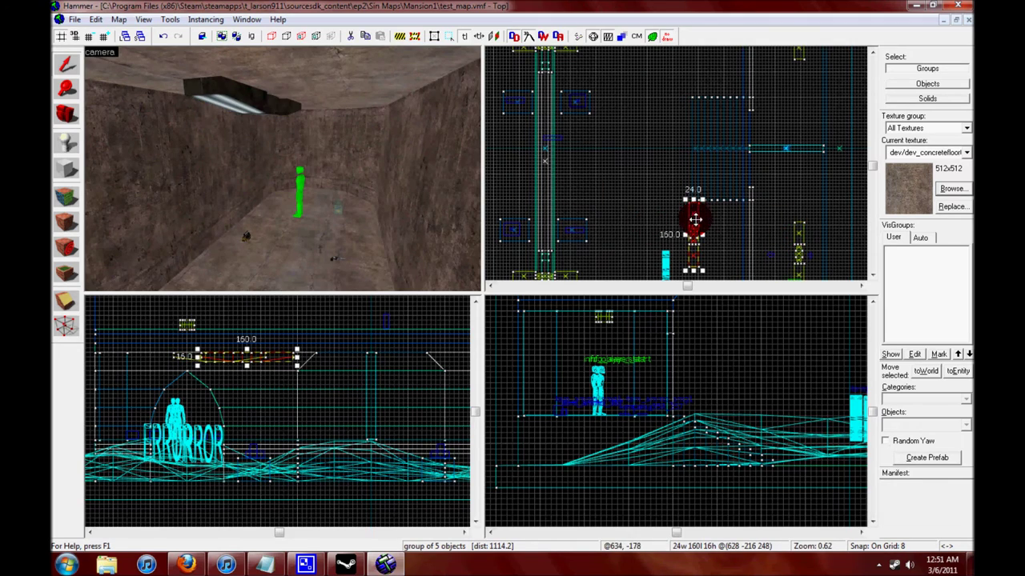
key("ctrl+m")
key("Return")
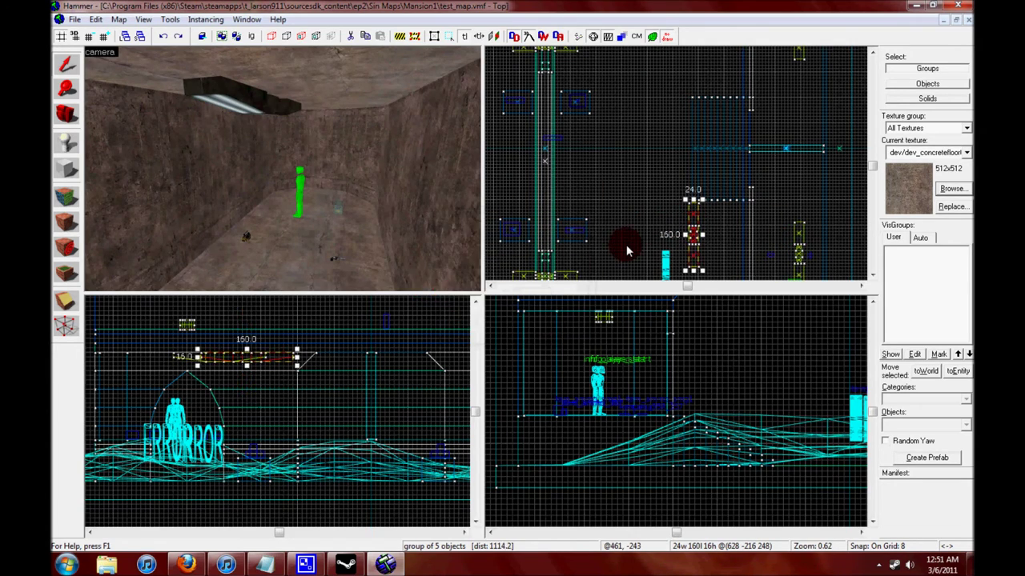
key("ctrl+m")
key("Return")
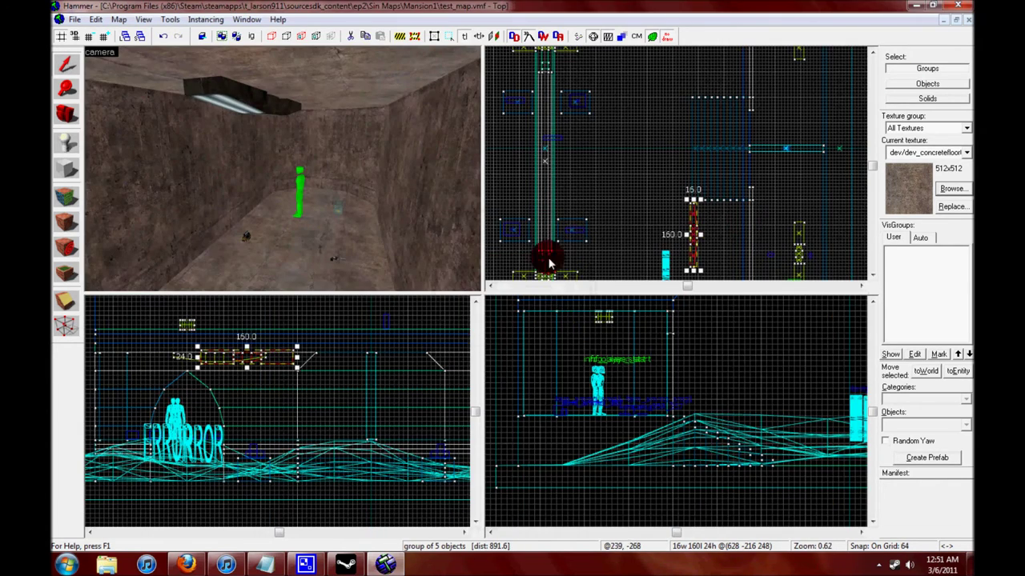
Position a light copy high on the west platform's front wall above the stairs and rotate it about Y
scroll(549, 262, "up", 3)
scroll(373, 352, "up", 3)
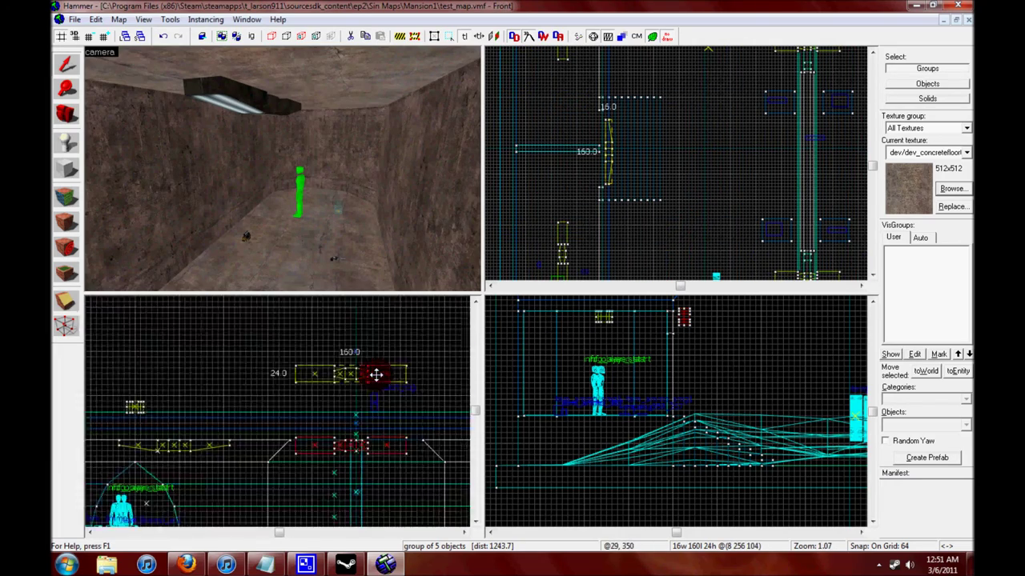
scroll(376, 375, "up", 2)
key("ctrl+m")
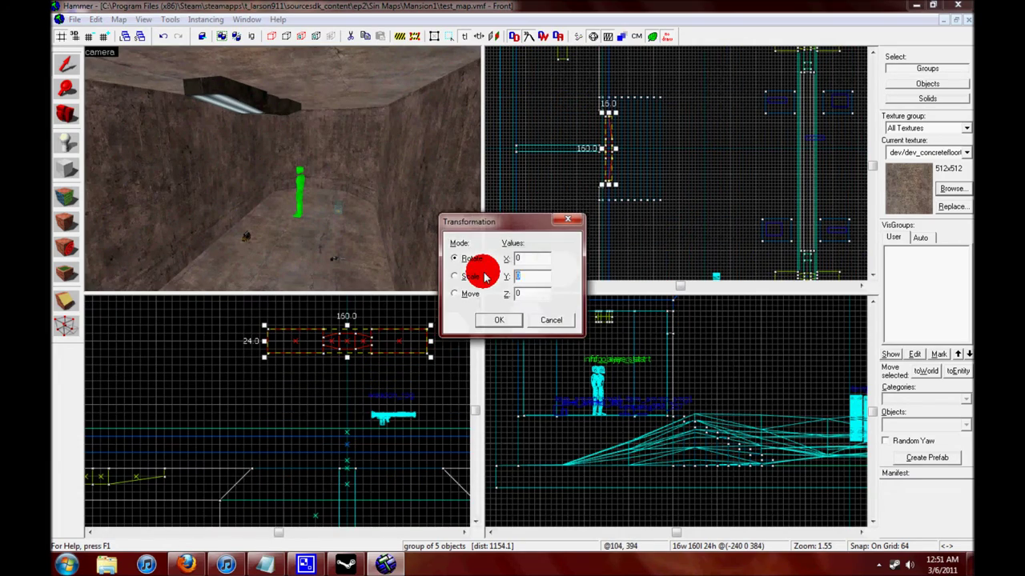
key("Return")
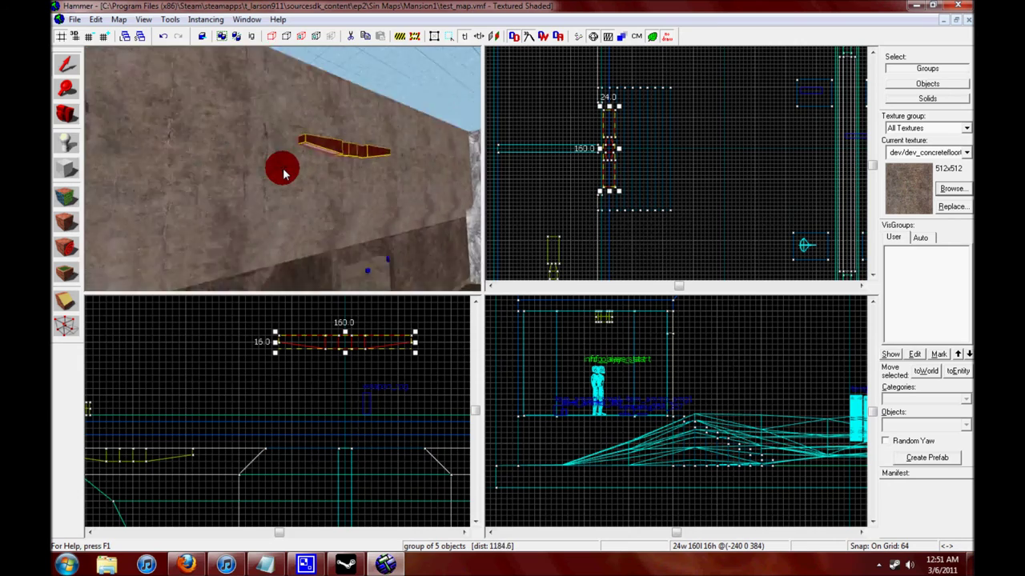
Examine the rotated light's placement high on the west platform's front wall in the camera and top views
scroll(579, 193, "up", 7)
left_click_drag(639, 140, 675, 136)
scroll(673, 136, "down", 4)
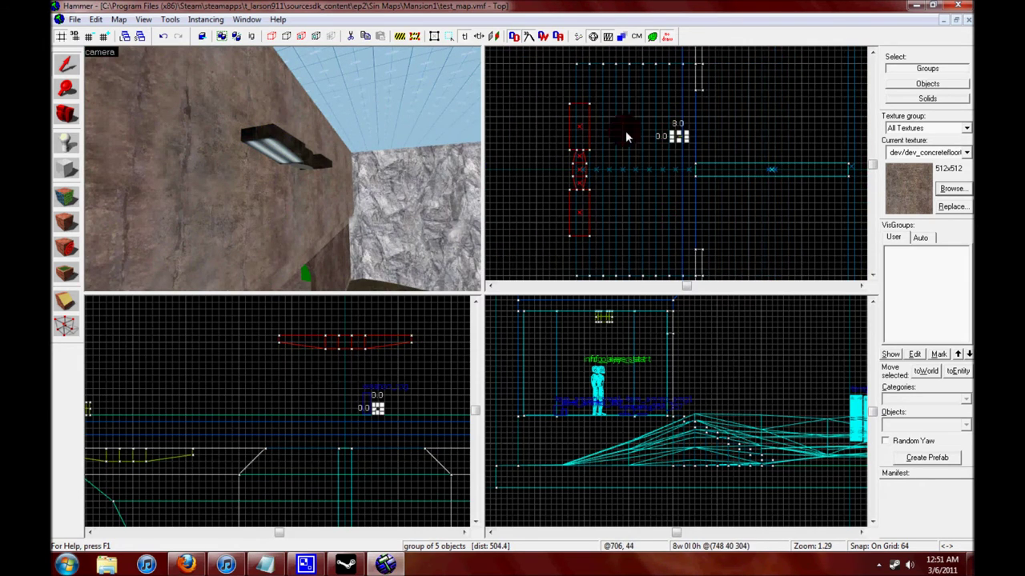
left_click_drag(305, 163, 282, 168)
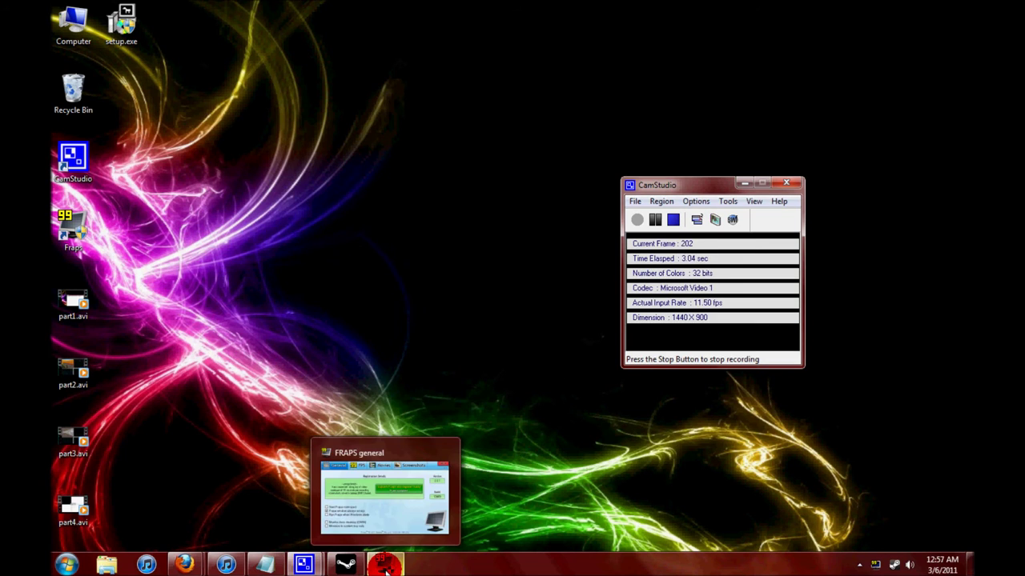
Switch to Hammer, open test_map.vmf and compile the map
left_click(346, 565)
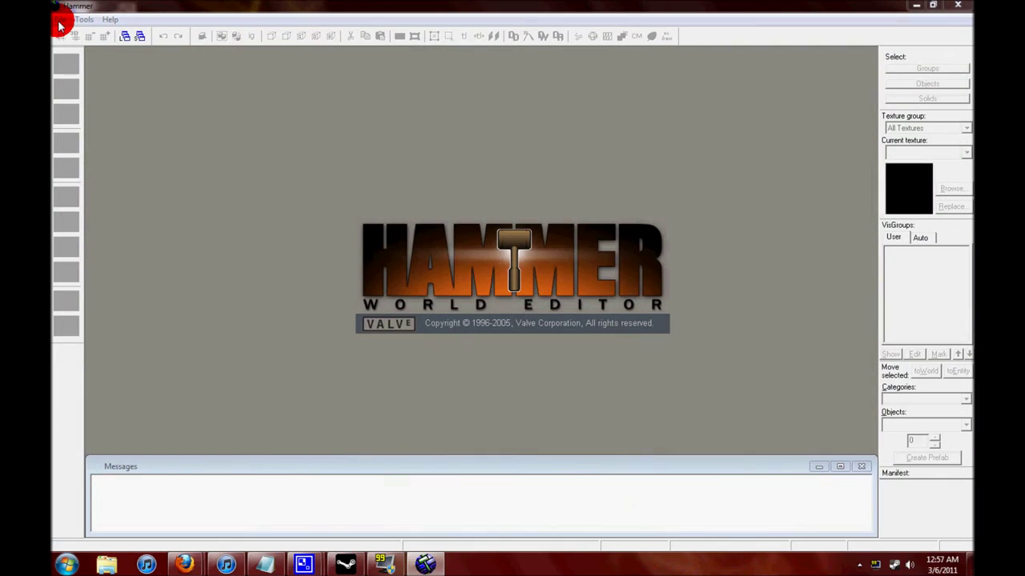
type("Compiling map")
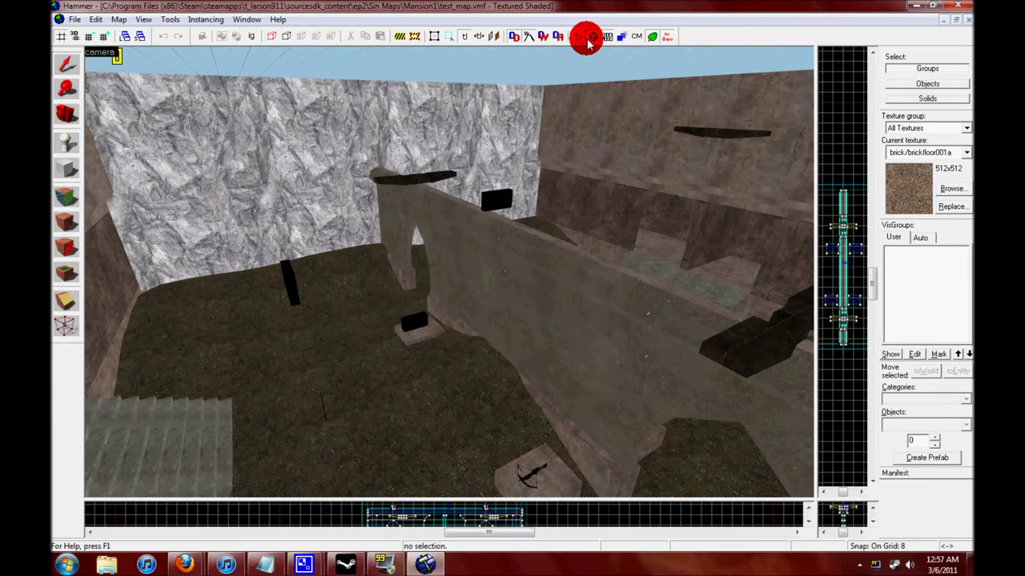
left_click(521, 41)
left_click(512, 389)
Write a Notepad note beginning "Going to switch to fraps for a" and close it without saving
left_click(303, 565)
left_click_drag(448, 165, 512, 297)
type("!!!!!!!!!!!!!!!!!!!!!!!!!!!!")
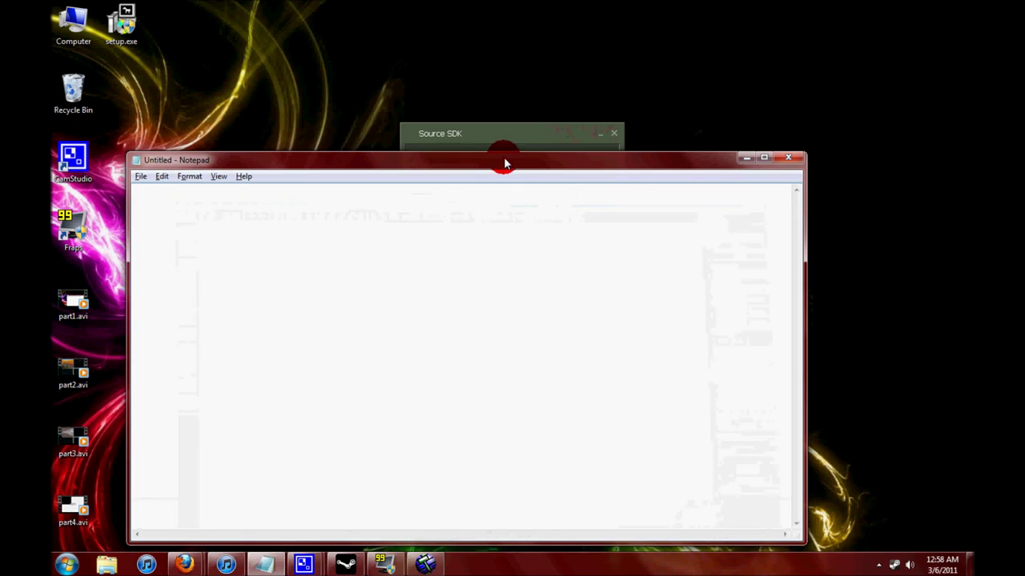
left_click_drag(508, 166, 607, 287)
type("Going to switch to fraps for a")
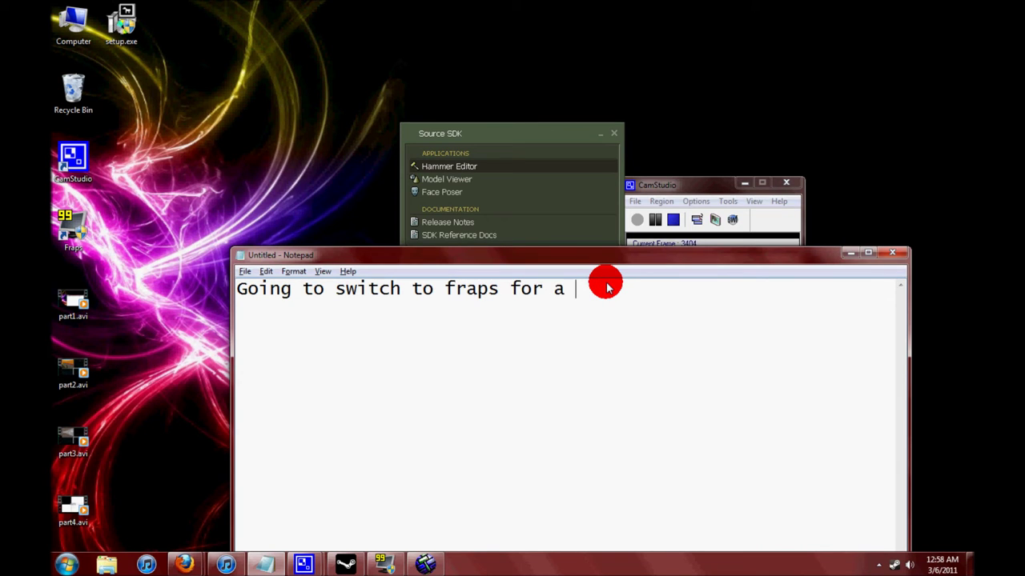
type("^.^")
left_click_drag(686, 258, 645, 255)
left_click(862, 251)
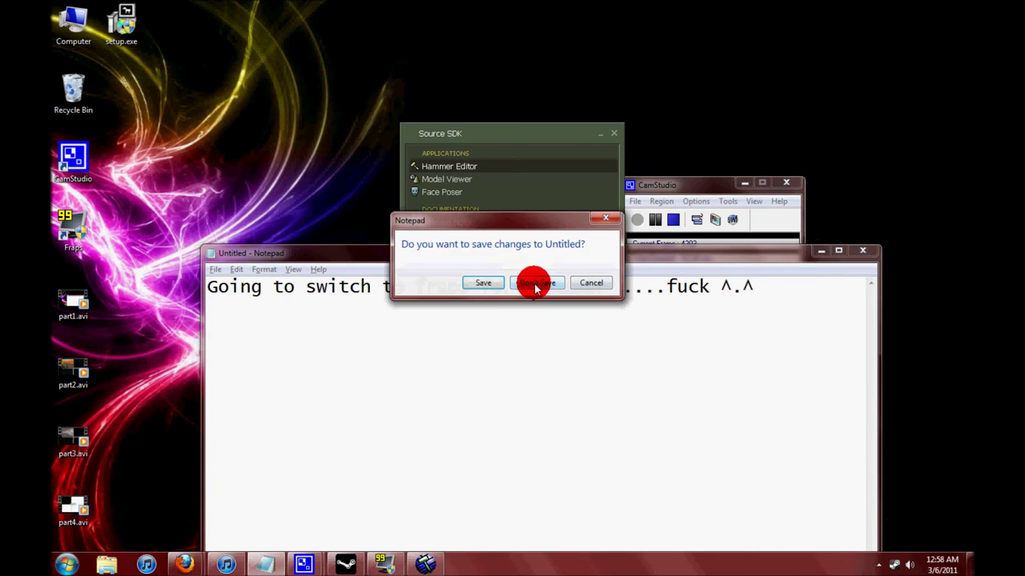
left_click(534, 282)
Switch to Fraps, review its FPS overlay and movie capture settings, and close its window
left_click(345, 565)
left_click(379, 190)
left_click(437, 185)
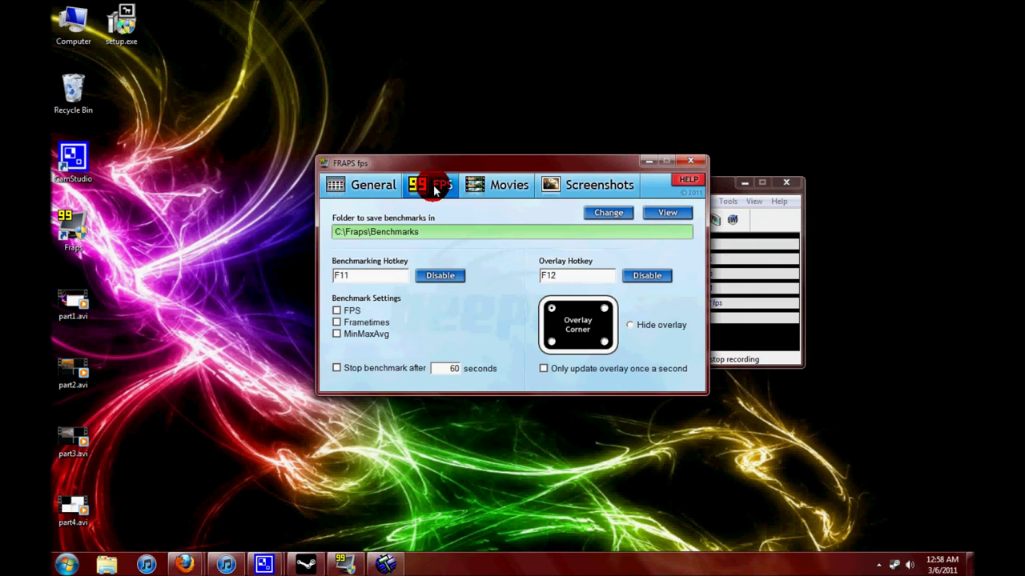
left_click(511, 186)
left_click(353, 279)
left_click(343, 313)
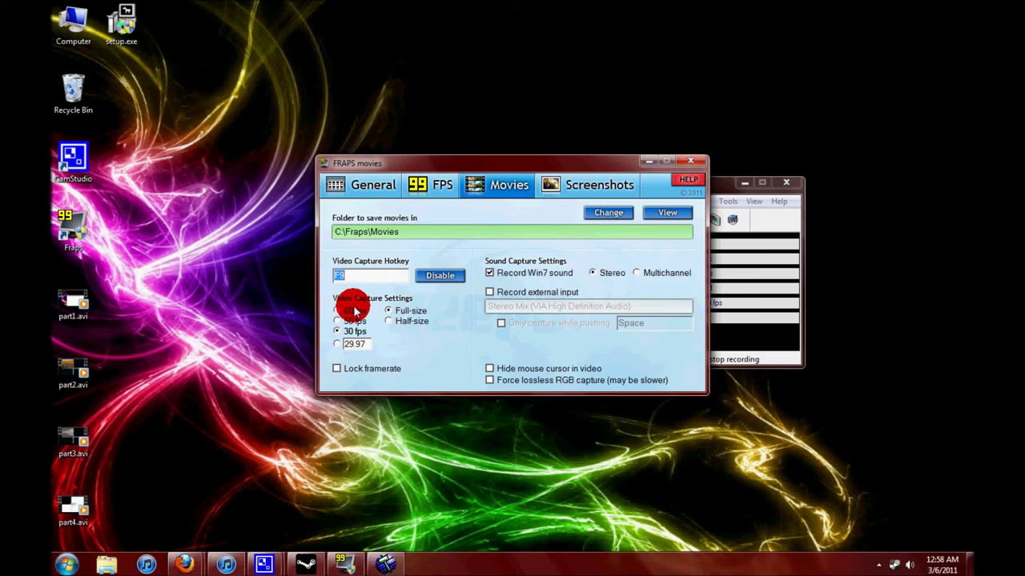
left_click(391, 194)
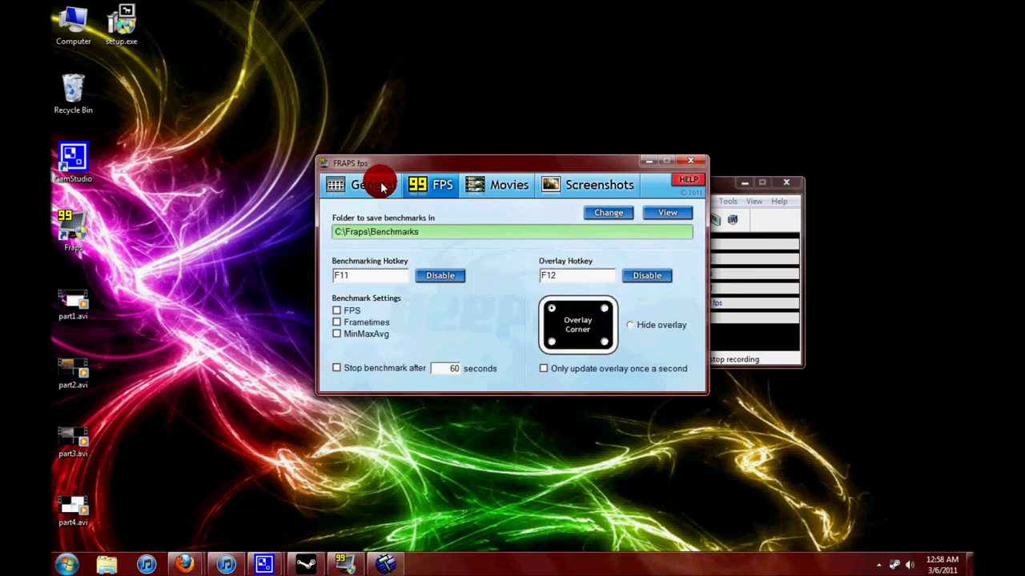
left_click(690, 162)
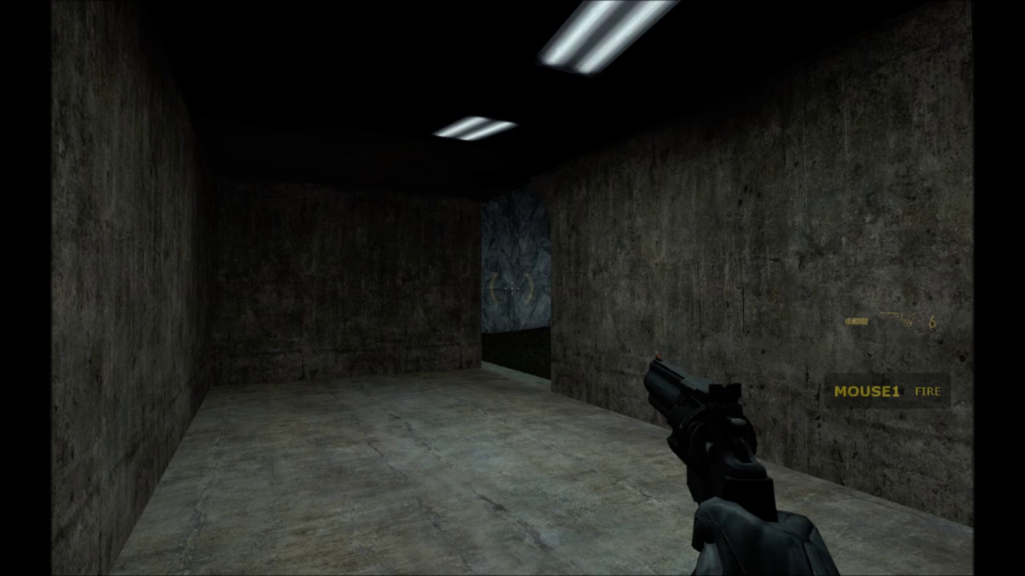
key("w")
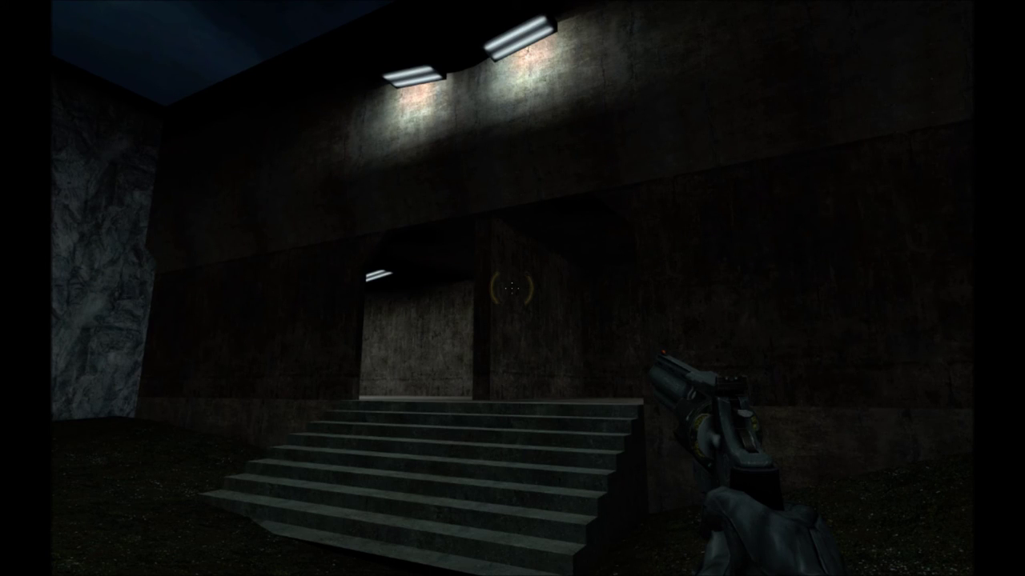
mouse_move(513, 288)
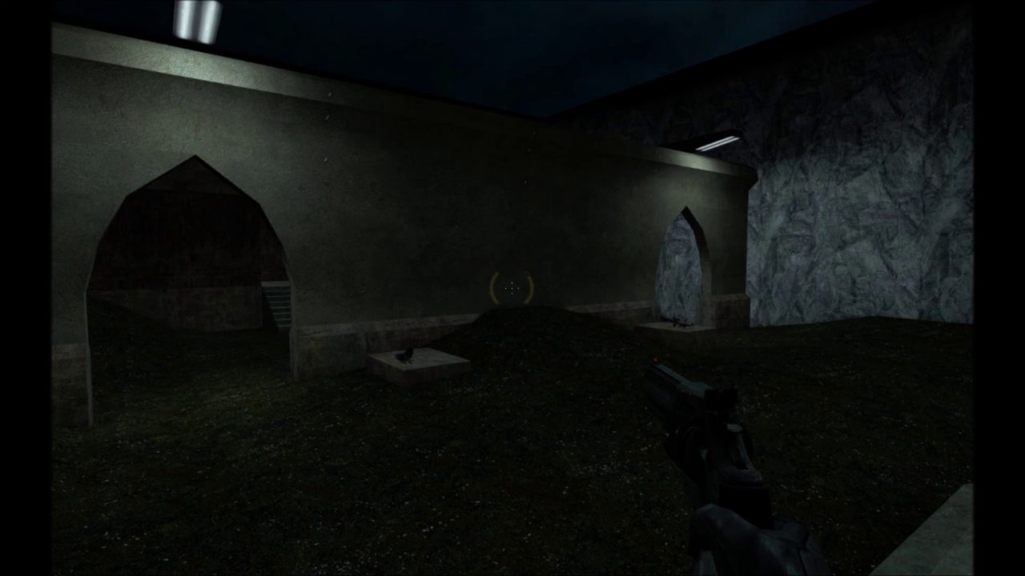
key("w")
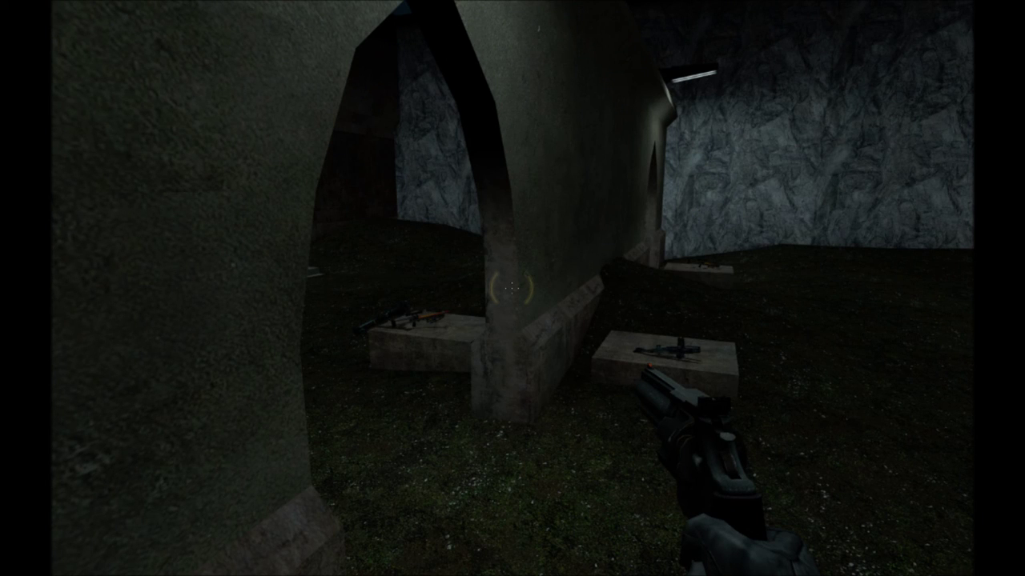
key("w")
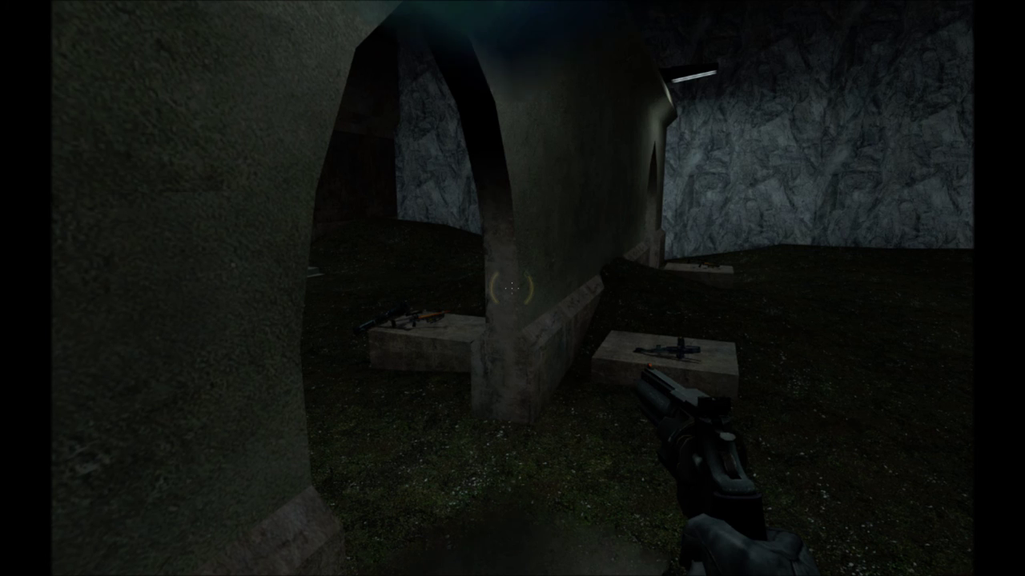
key("5")
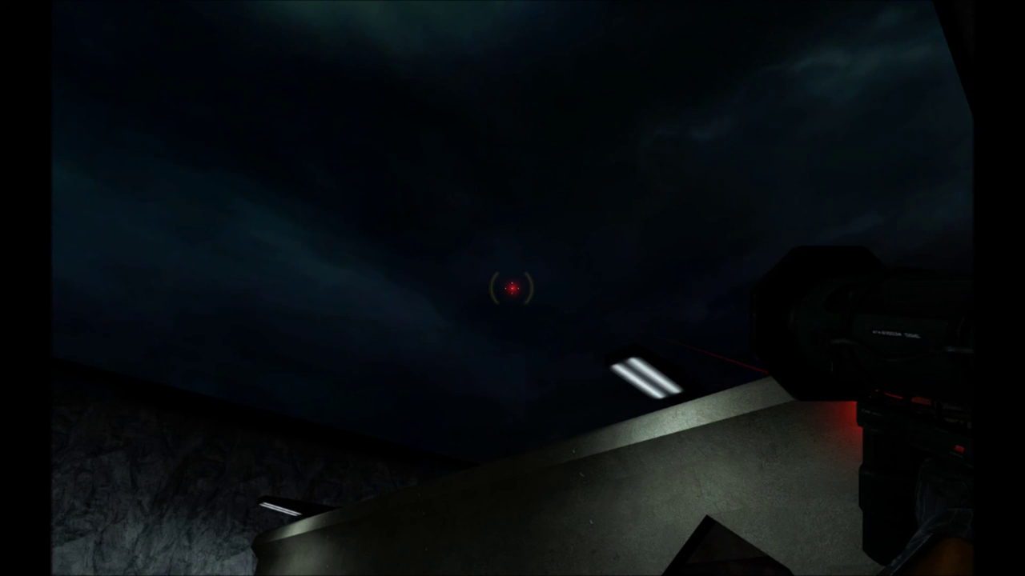